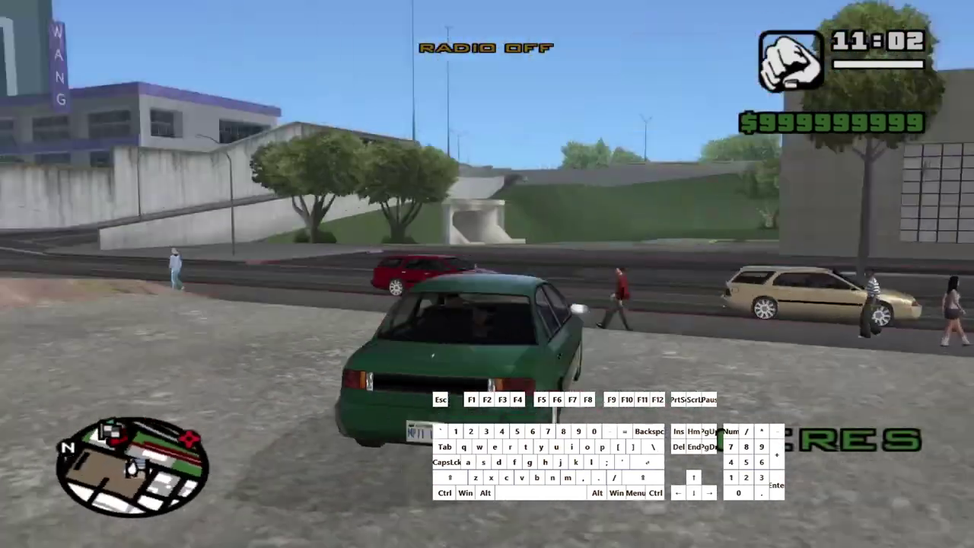
pyautogui.press('a')
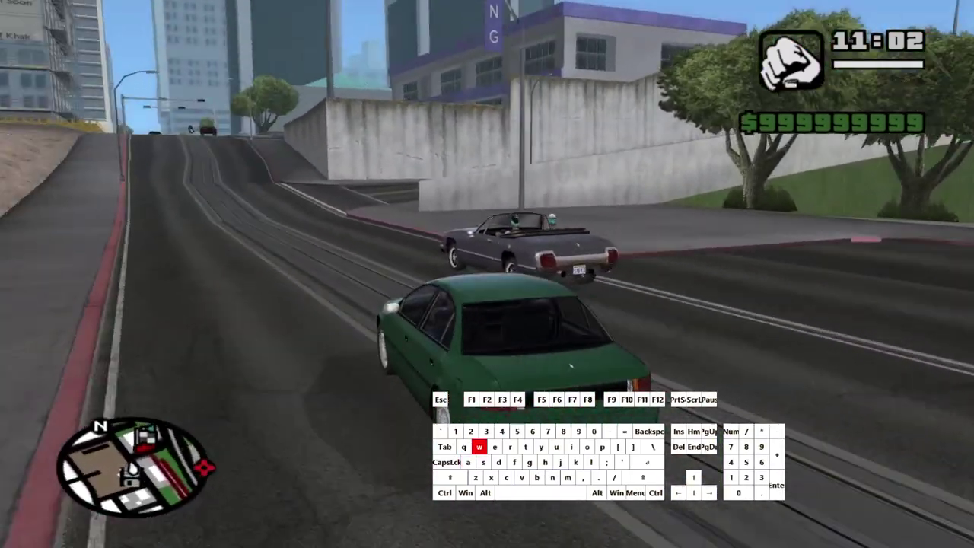
pyautogui.press('s')
pyautogui.press('d')
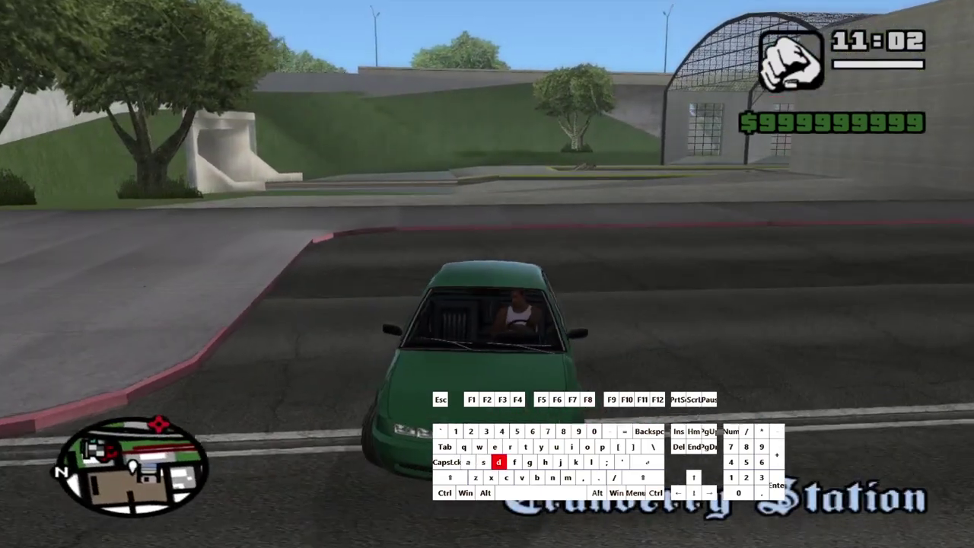
pyautogui.press('a')
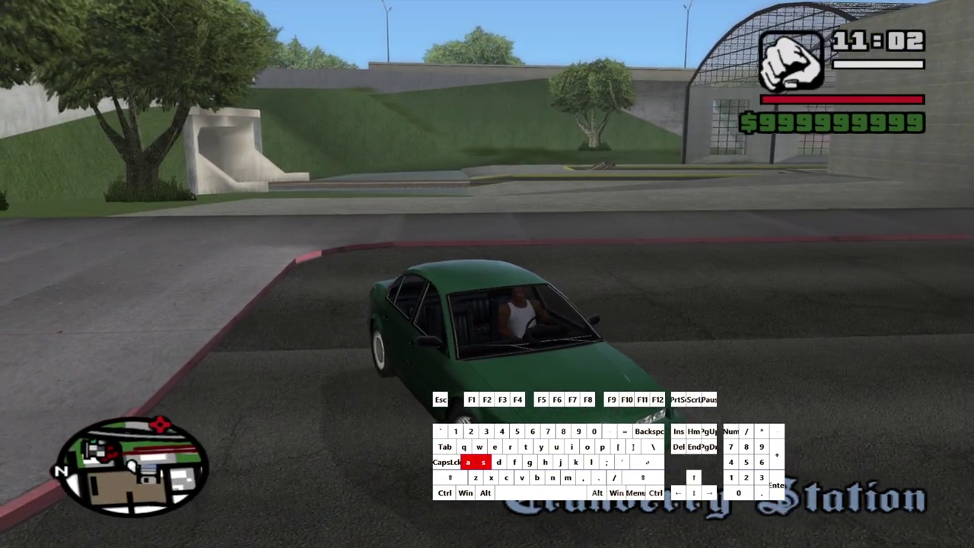
pyautogui.press('s')
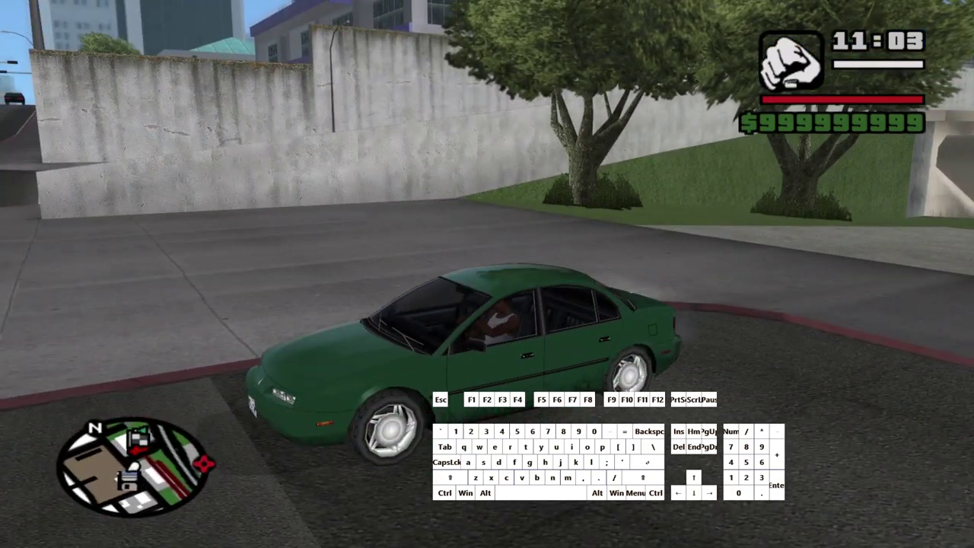
# Step: Switch to Blender and examine the blue sedan model's front grille, headlights, side windows, door handles and rear window
pyautogui.hotkey('alt', 'F11')
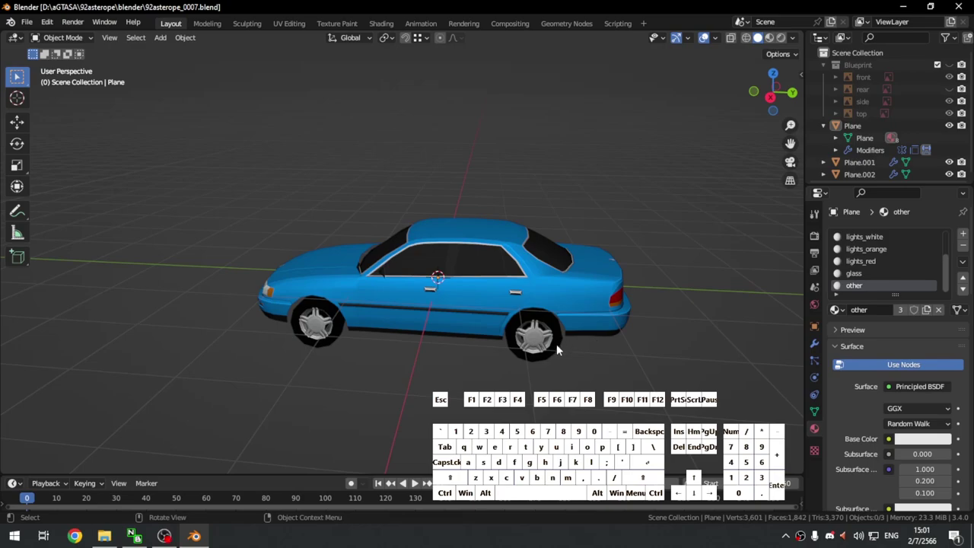
pyautogui.moveTo(446, 374); pyautogui.dragTo(486, 362, button='middle')
pyautogui.keyDown('shift'); pyautogui.moveTo(376, 354); pyautogui.dragTo(415, 357, button='middle'); pyautogui.keyUp('shift')
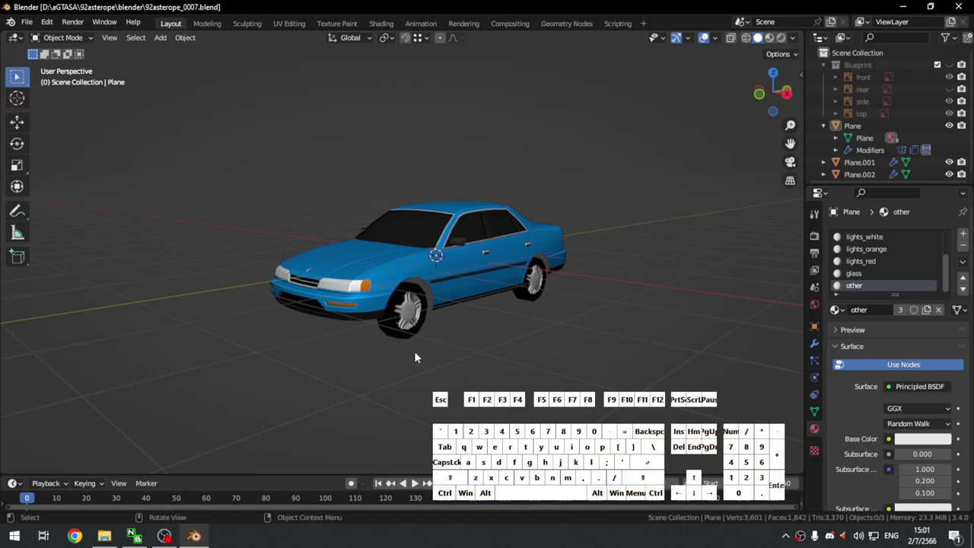
pyautogui.keyDown('shift'); pyautogui.moveTo(432, 346); pyautogui.dragTo(449, 326, button='middle'); pyautogui.keyUp('shift')
pyautogui.scroll(3, 456, 324)
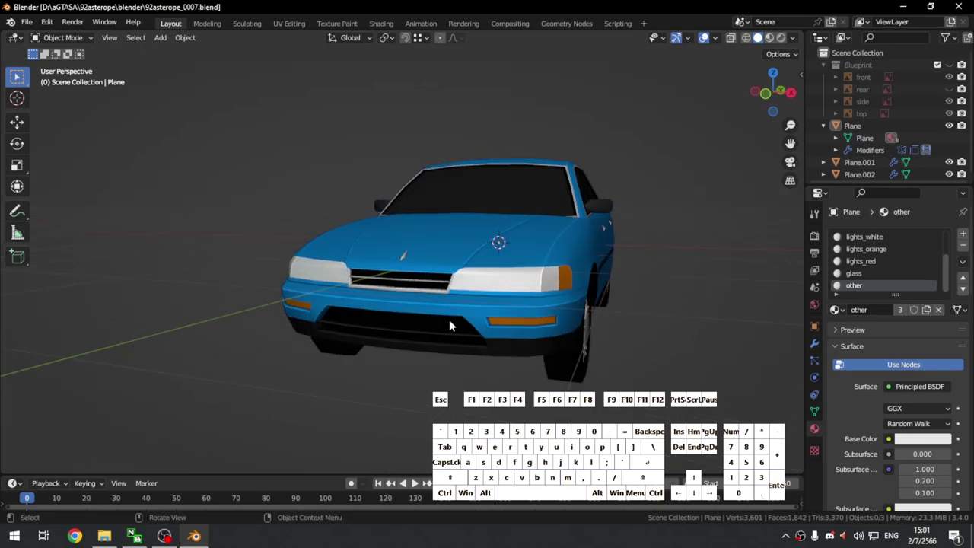
pyautogui.scroll(4, 447, 326)
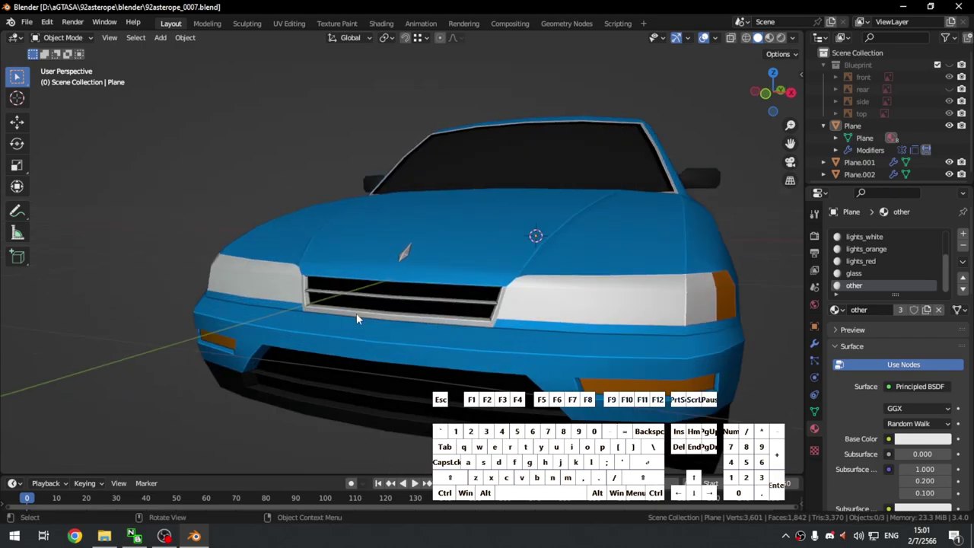
pyautogui.moveTo(435, 289); pyautogui.dragTo(440, 292, button='middle')
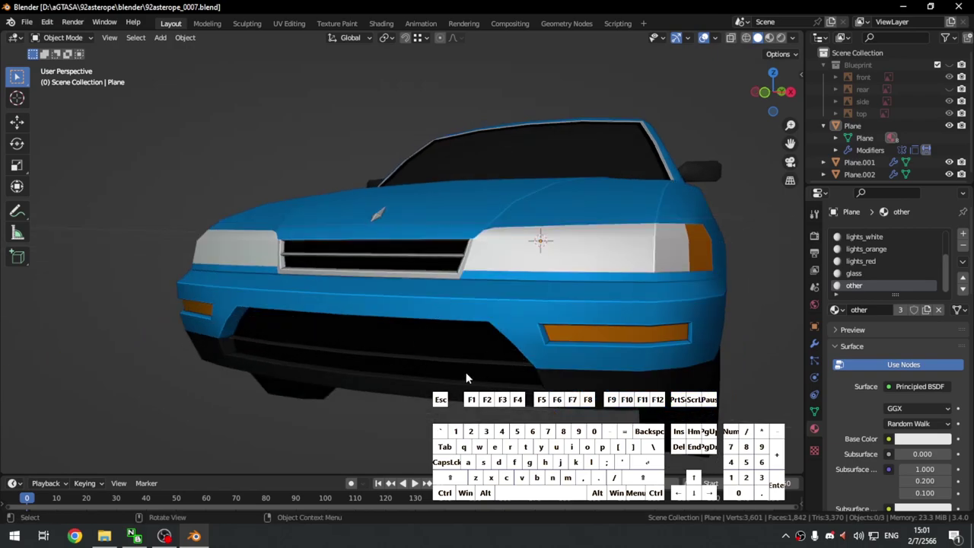
pyautogui.moveTo(408, 376); pyautogui.dragTo(563, 343, button='middle')
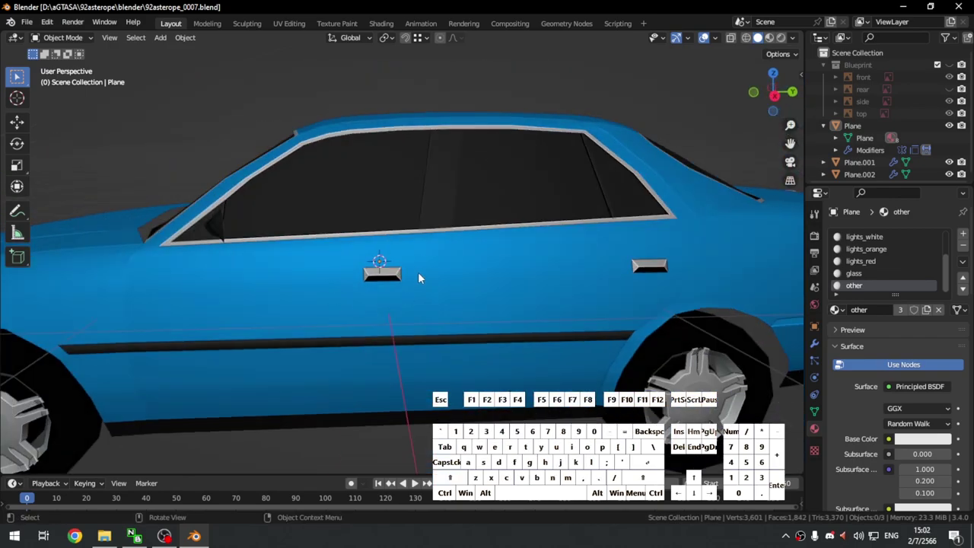
pyautogui.moveTo(418, 278); pyautogui.dragTo(460, 295, button='middle')
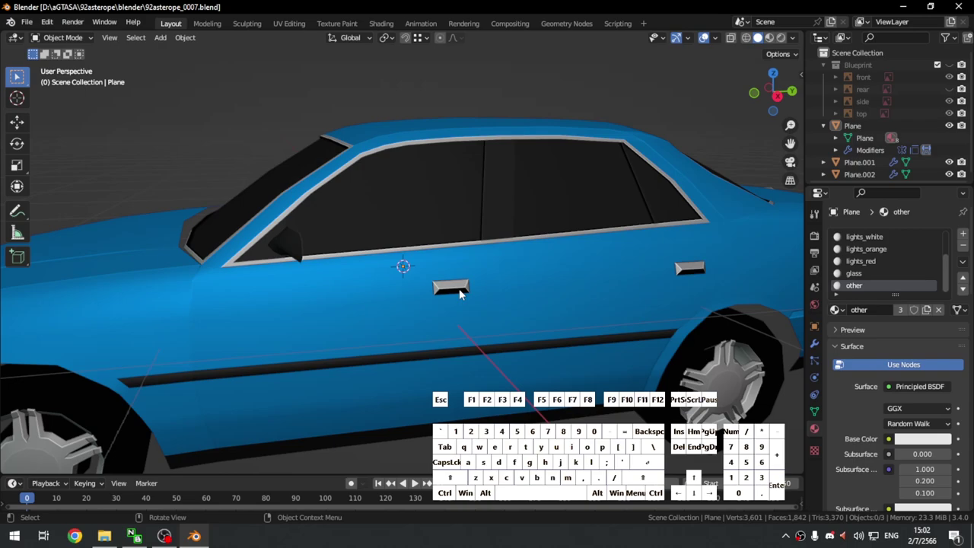
pyautogui.moveTo(479, 305); pyautogui.dragTo(320, 307, button='middle')
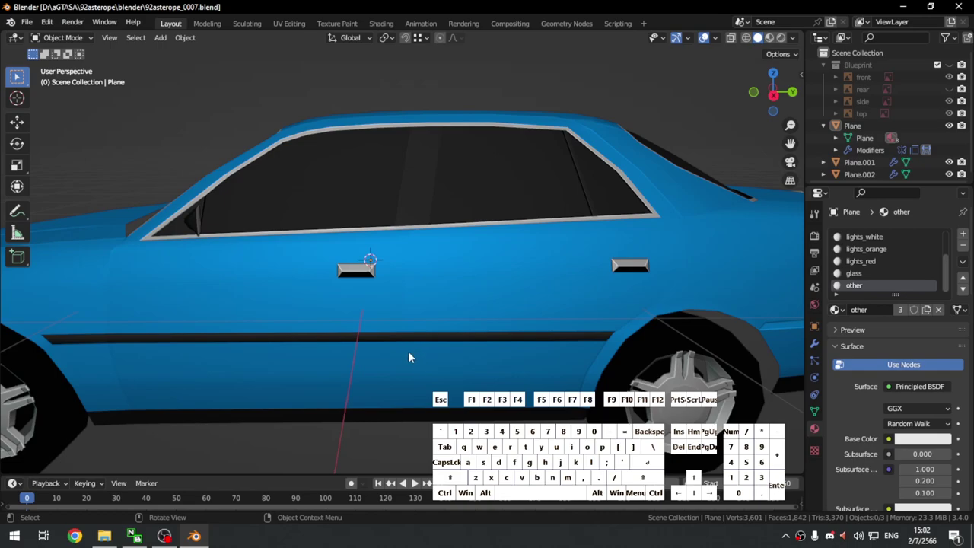
pyautogui.moveTo(408, 354); pyautogui.dragTo(427, 372, button='middle')
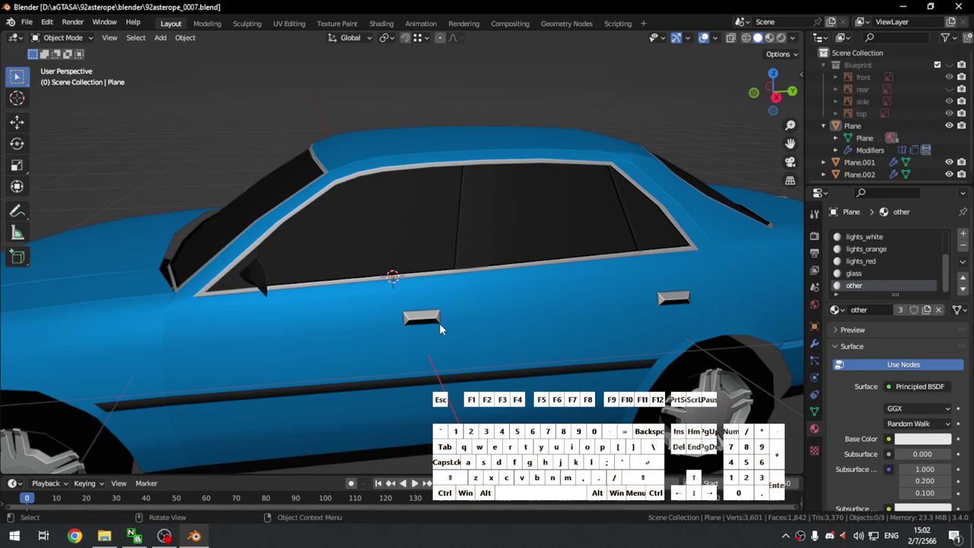
pyautogui.moveTo(439, 322); pyautogui.dragTo(412, 357, button='middle')
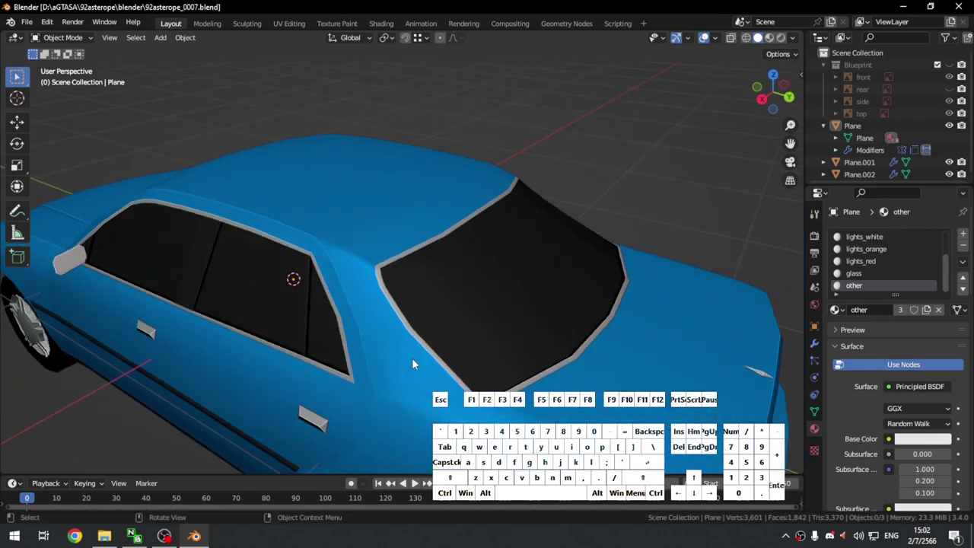
pyautogui.moveTo(281, 303); pyautogui.dragTo(371, 330, button='middle')
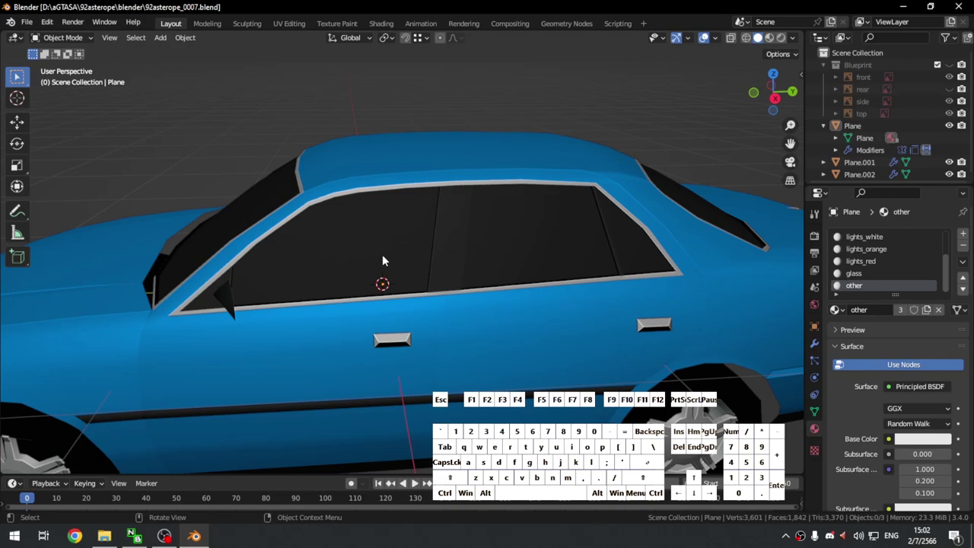
pyautogui.moveTo(487, 357); pyautogui.dragTo(509, 313, button='middle')
pyautogui.scroll(5, 330, 296)
pyautogui.scroll(-7, 397, 285)
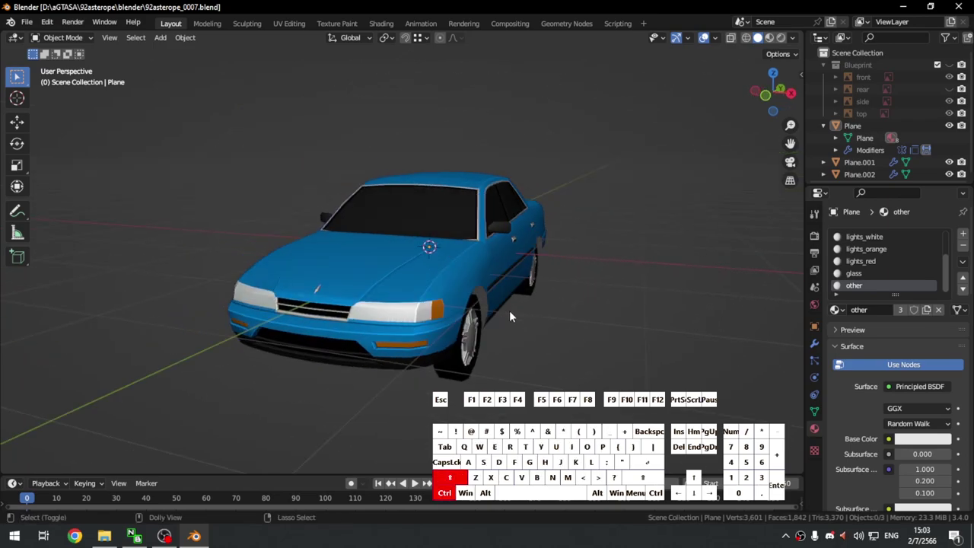
# Step: Save the project as a new version named 92asterope_0008.blend in the same folder
pyautogui.hotkey('ctrl', 'shift', 's')
pyautogui.click(382, 431)
pyautogui.click(376, 431)
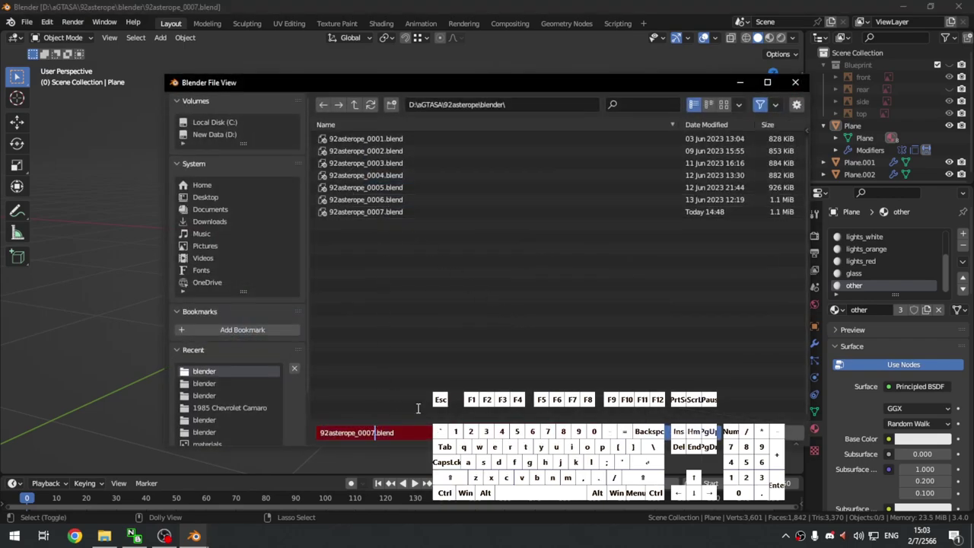
pyautogui.press('BackSpace')
pyautogui.write('8')
pyautogui.press('Return')
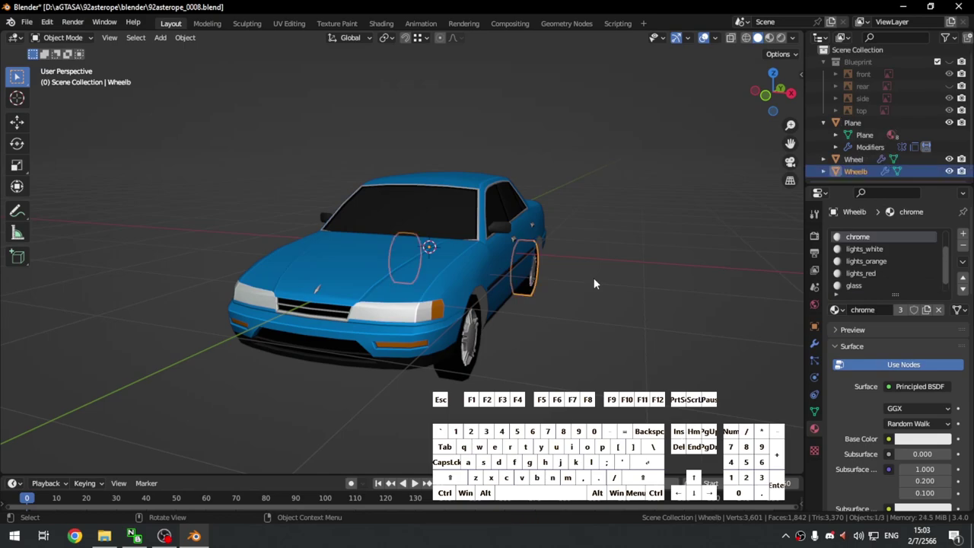
# Step: Clear the selection and import the DragonFF model primo.dff into the scene
pyautogui.click(676, 318)
pyautogui.scroll(-1, 676, 318)
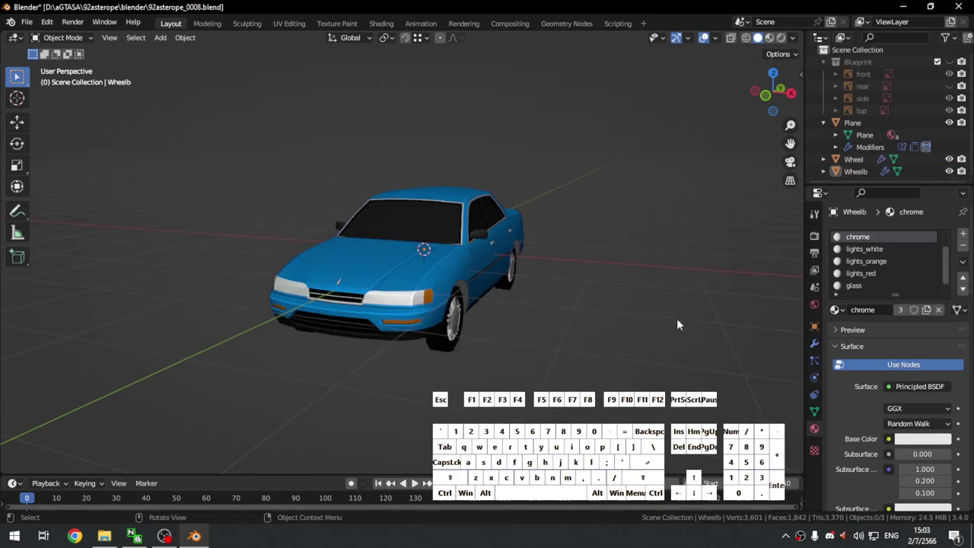
pyautogui.click(35, 22)
pyautogui.moveTo(86, 188)
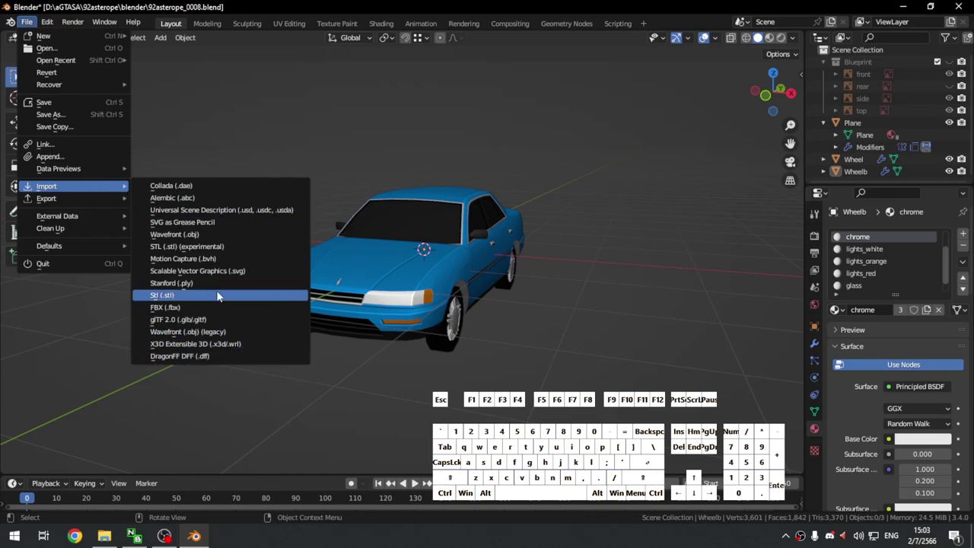
pyautogui.click(181, 355)
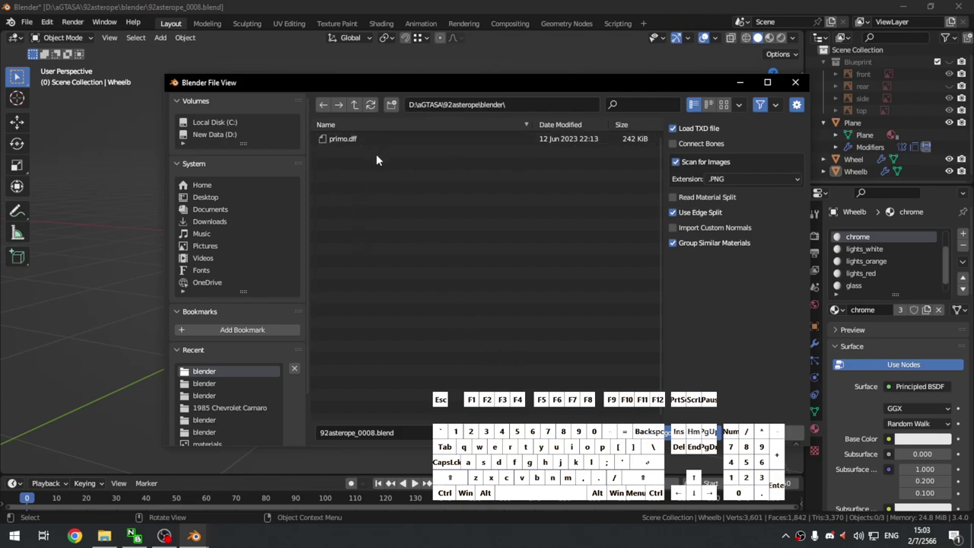
pyautogui.doubleClick(352, 139)
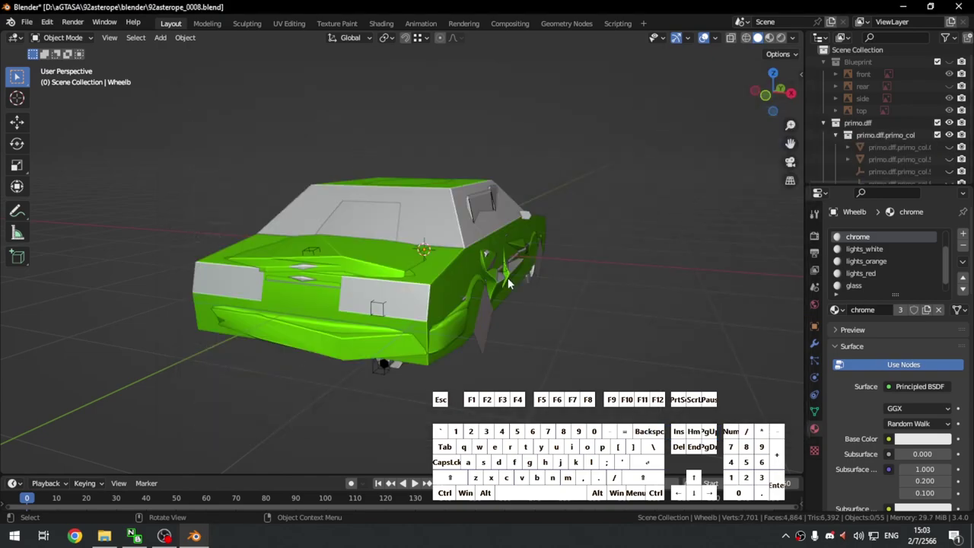
# Step: Collapse the Blueprint and primo.dff collections and hide the Plane, Wheel and Wheelb objects
pyautogui.moveTo(615, 290); pyautogui.dragTo(527, 301, button='middle')
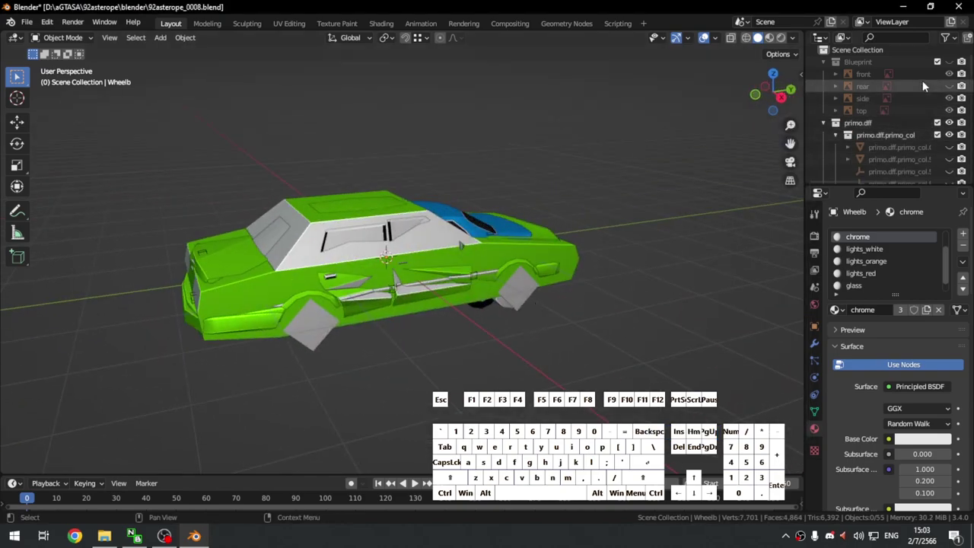
pyautogui.click(822, 62)
pyautogui.click(823, 74)
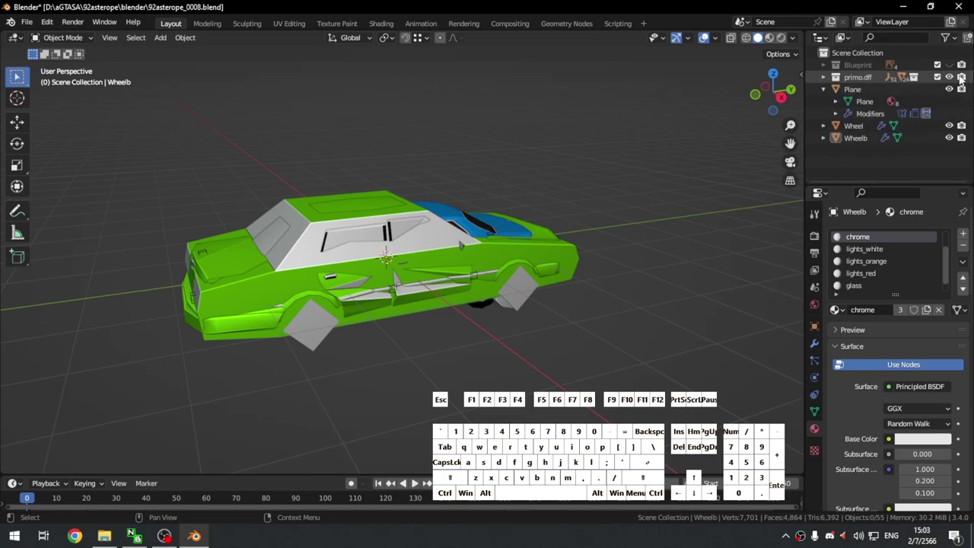
pyautogui.click(949, 65)
pyautogui.click(949, 65)
pyautogui.click(949, 126)
pyautogui.click(949, 138)
pyautogui.click(949, 89)
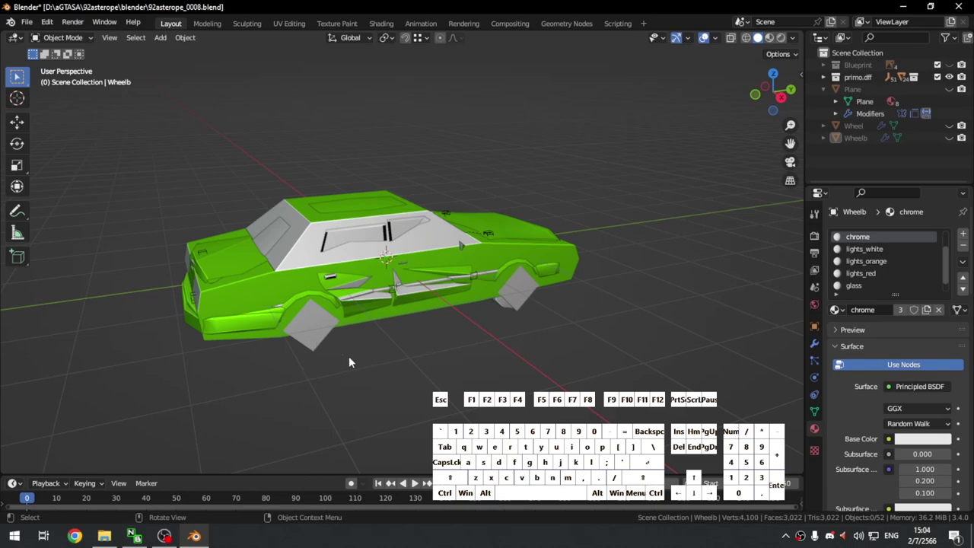
# Step: Hide the low-detail chassis_vlo object of the imported car
pyautogui.keyDown('shift'); pyautogui.moveTo(362, 355); pyautogui.dragTo(411, 354, button='middle'); pyautogui.keyUp('shift')
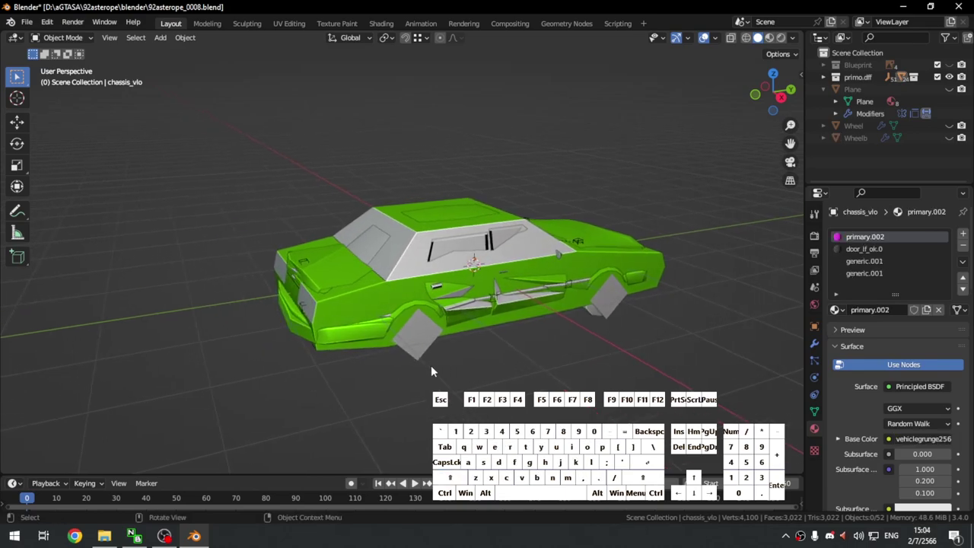
pyautogui.click(418, 350)
pyautogui.press('h')
# Step: Compare the imported car's rear with the viewport's Cavity shading turned off and back on
pyautogui.moveTo(518, 388)
pyautogui.mouseDown(button='middle')
pyautogui.moveTo(396, 377)
pyautogui.moveTo(440, 368)
pyautogui.moveTo(382, 362)
pyautogui.moveTo(662, 383)
pyautogui.moveTo(768, 114)
pyautogui.mouseUp(button='middle')
pyautogui.click(794, 38)
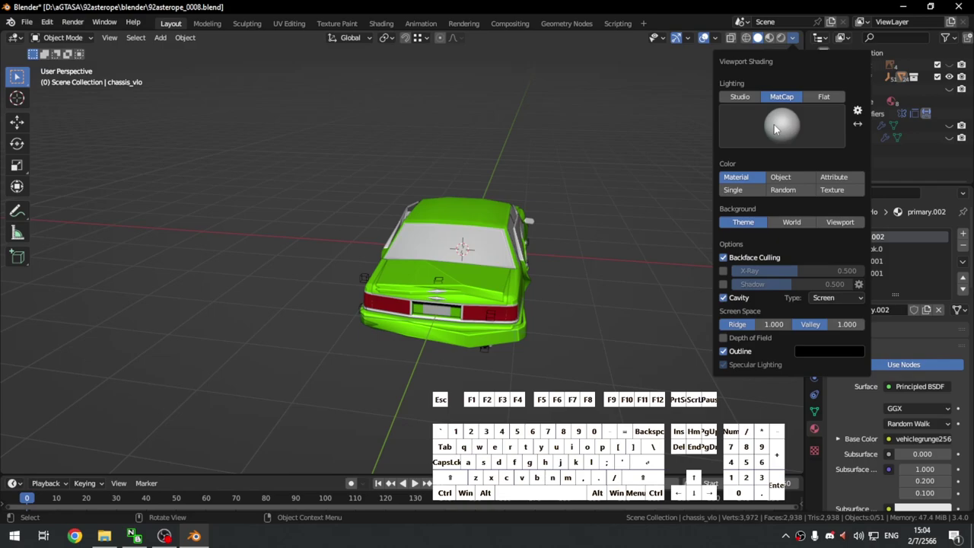
pyautogui.click(724, 297)
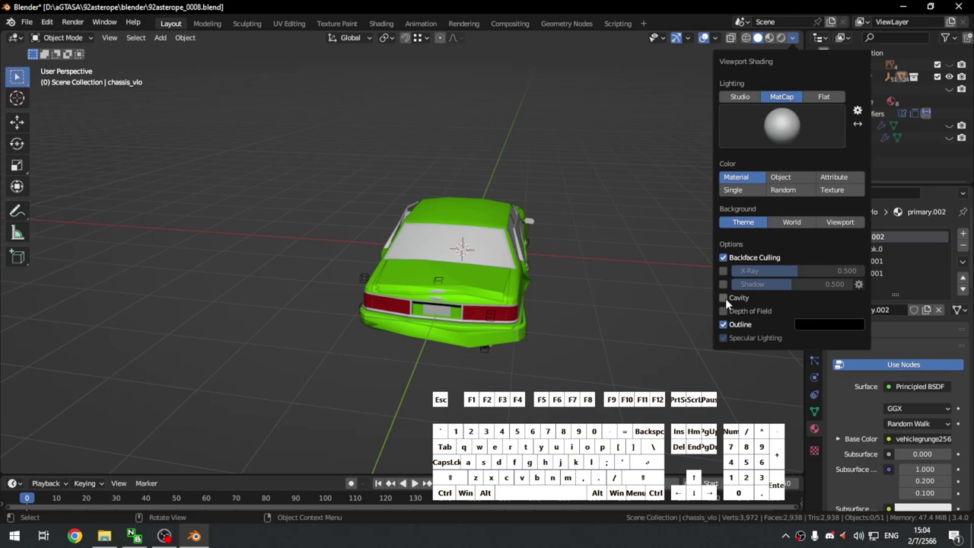
pyautogui.click(723, 298)
pyautogui.scroll(4, 519, 332)
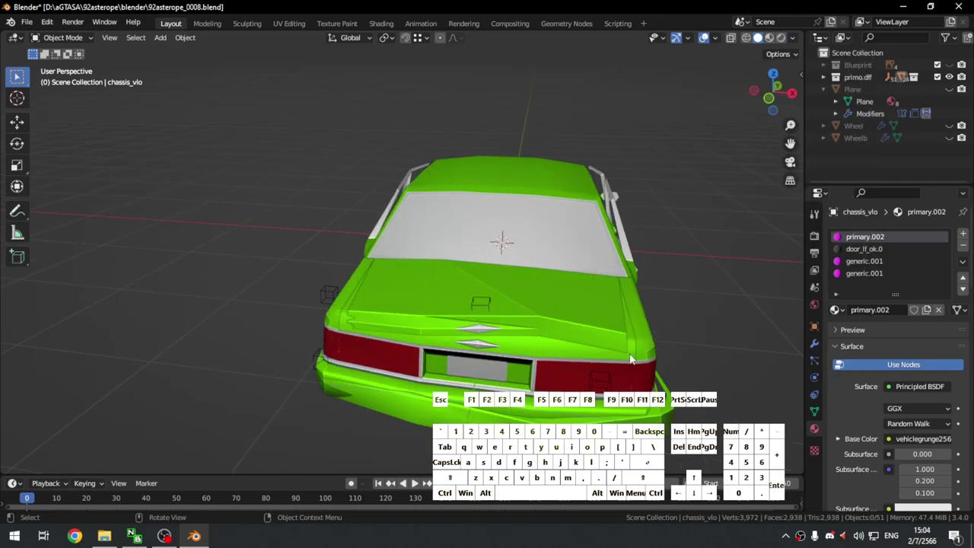
pyautogui.scroll(4, 552, 348)
pyautogui.scroll(-3, 552, 347)
pyautogui.moveTo(551, 347); pyautogui.dragTo(454, 274, button='middle')
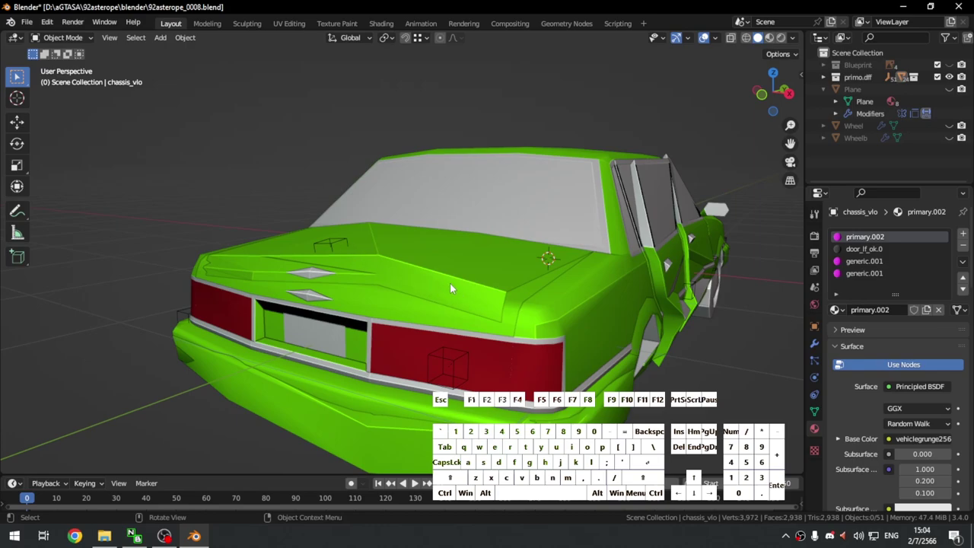
# Step: Turn off Cavity shading, set the viewport color mode to Texture, and inspect the imported car's surfaces
pyautogui.click(792, 37)
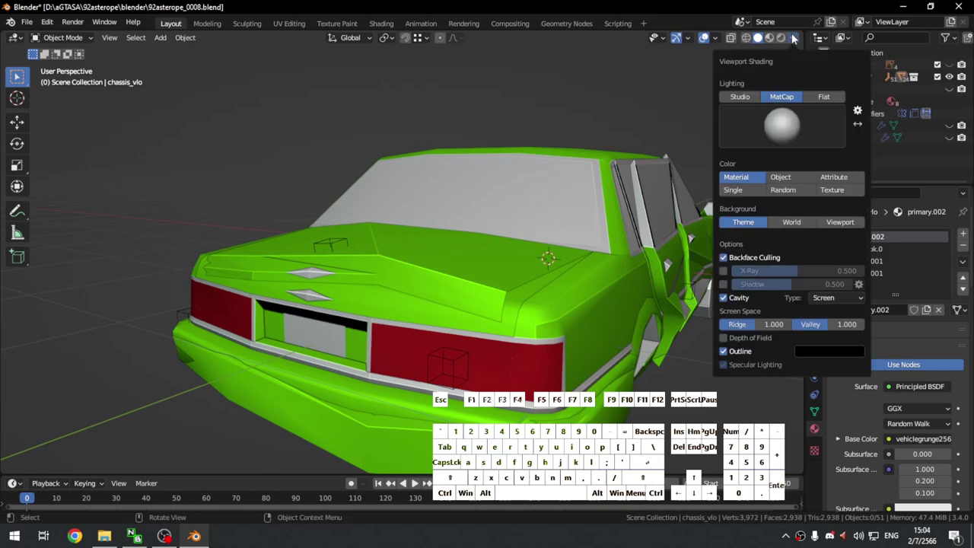
pyautogui.click(724, 297)
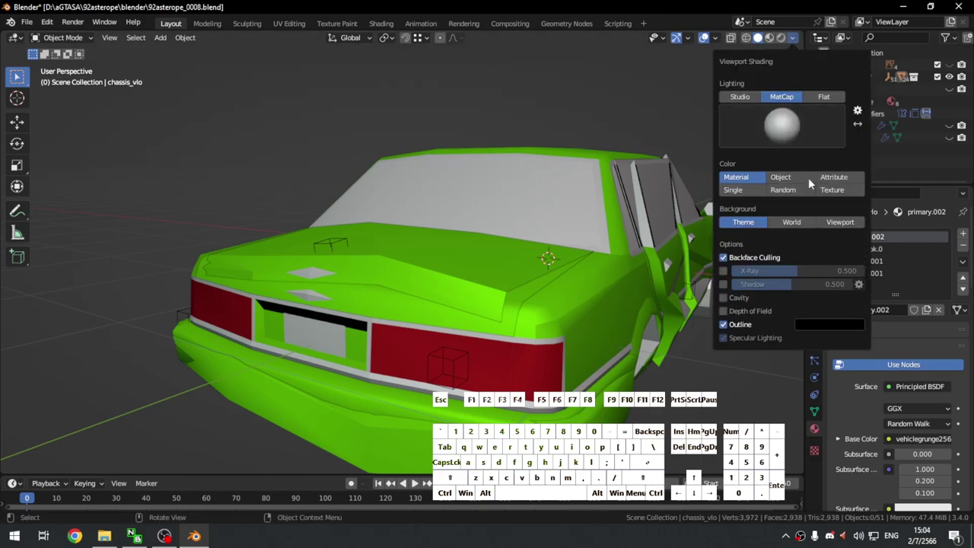
pyautogui.click(768, 128)
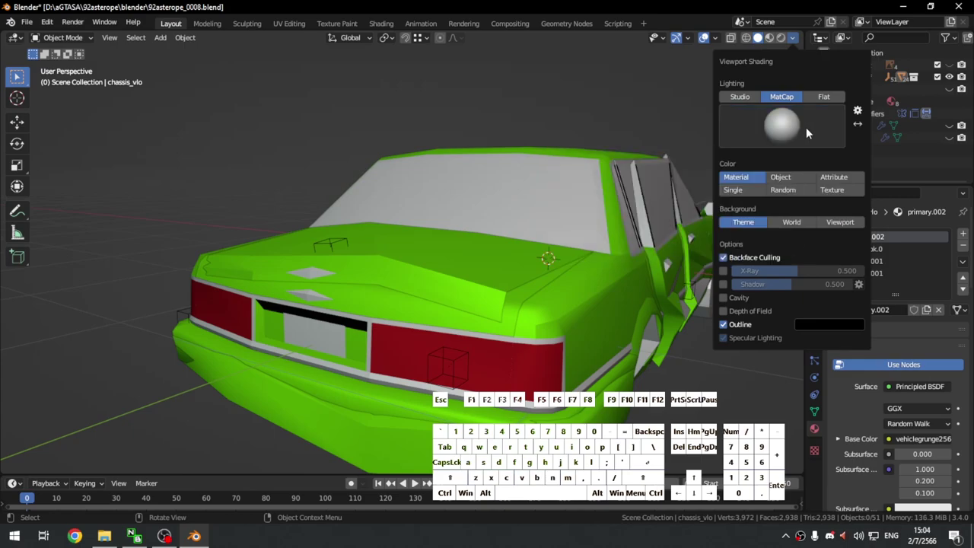
pyautogui.click(837, 191)
pyautogui.moveTo(590, 312)
pyautogui.mouseDown(button='middle')
pyautogui.moveTo(487, 343)
pyautogui.moveTo(271, 259)
pyautogui.moveTo(447, 276)
pyautogui.moveTo(552, 300)
pyautogui.moveTo(553, 279)
pyautogui.moveTo(522, 303)
pyautogui.moveTo(588, 267)
pyautogui.mouseUp(button='middle')
pyautogui.scroll(8, 488, 343)
pyautogui.scroll(-6, 531, 253)
pyautogui.moveTo(415, 359); pyautogui.dragTo(506, 324, button='middle')
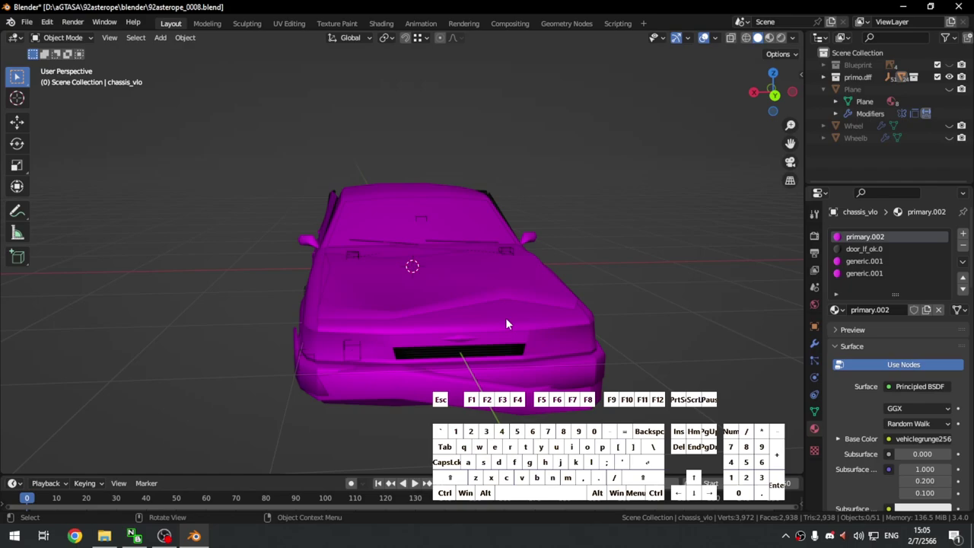
# Step: Relink the missing textures to the D:\aGTASA\materials folder with Find Missing Files, and bookmark that folder
pyautogui.click(27, 21)
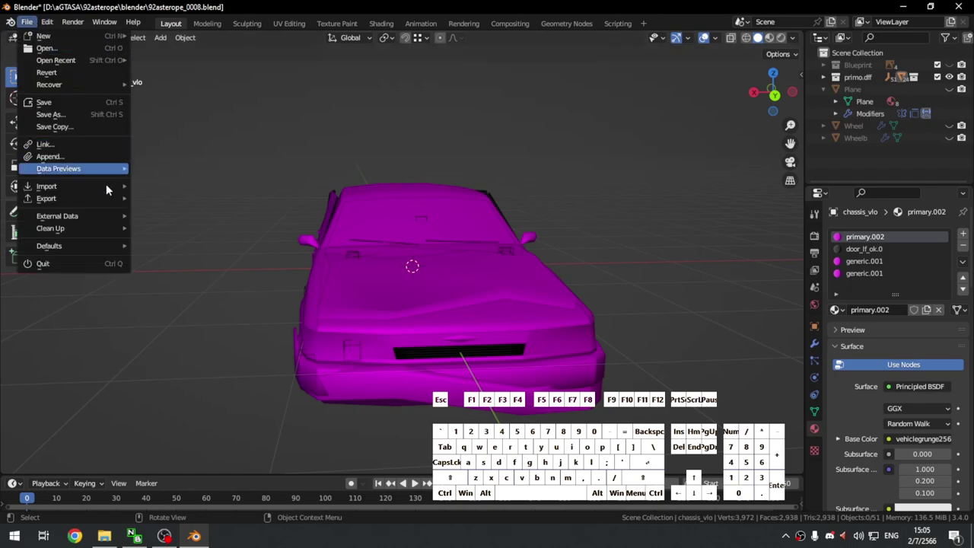
pyautogui.moveTo(68, 218)
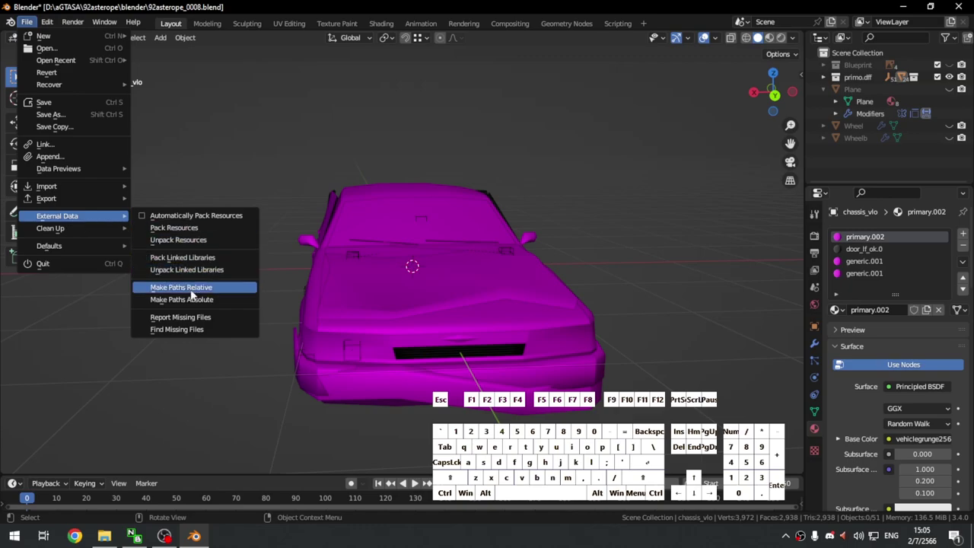
pyautogui.click(188, 329)
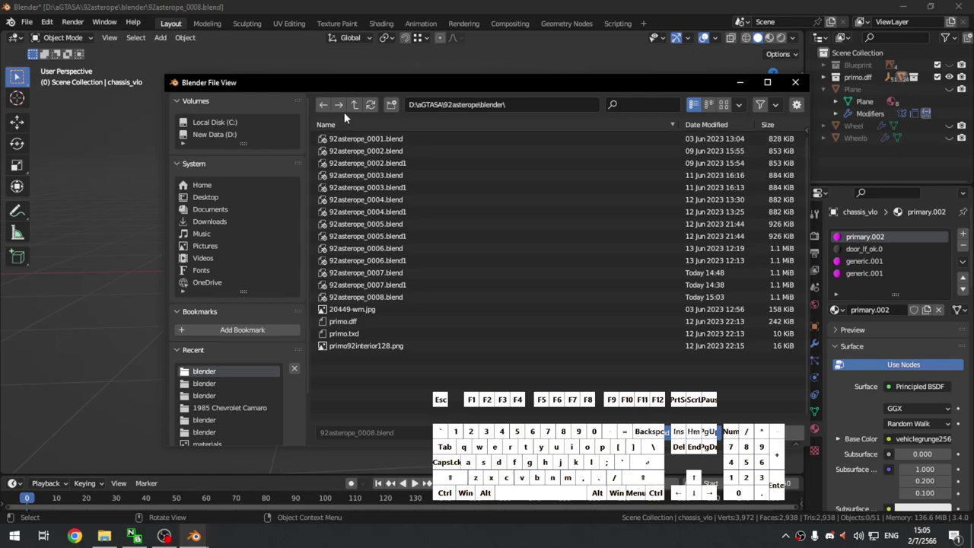
pyautogui.scroll(-1, 234, 417)
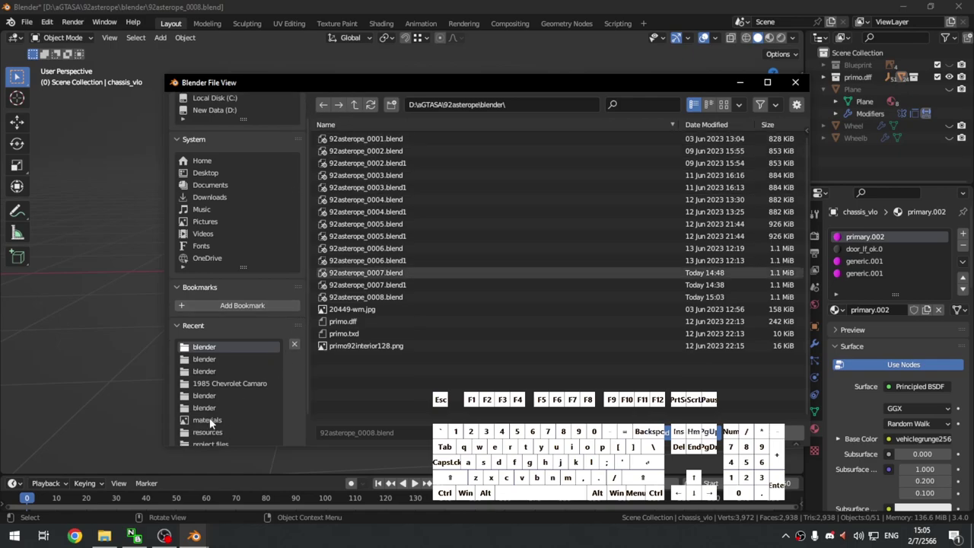
pyautogui.click(214, 421)
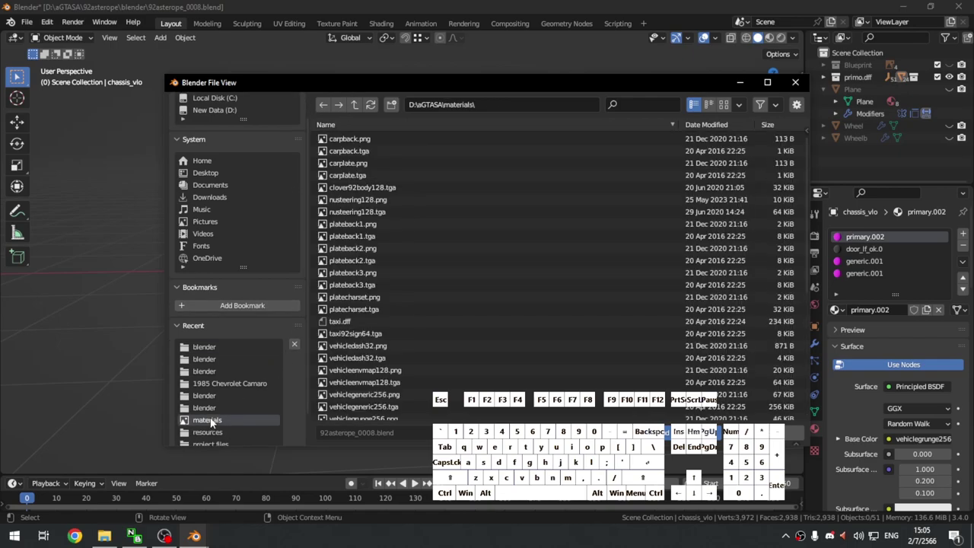
pyautogui.click(248, 306)
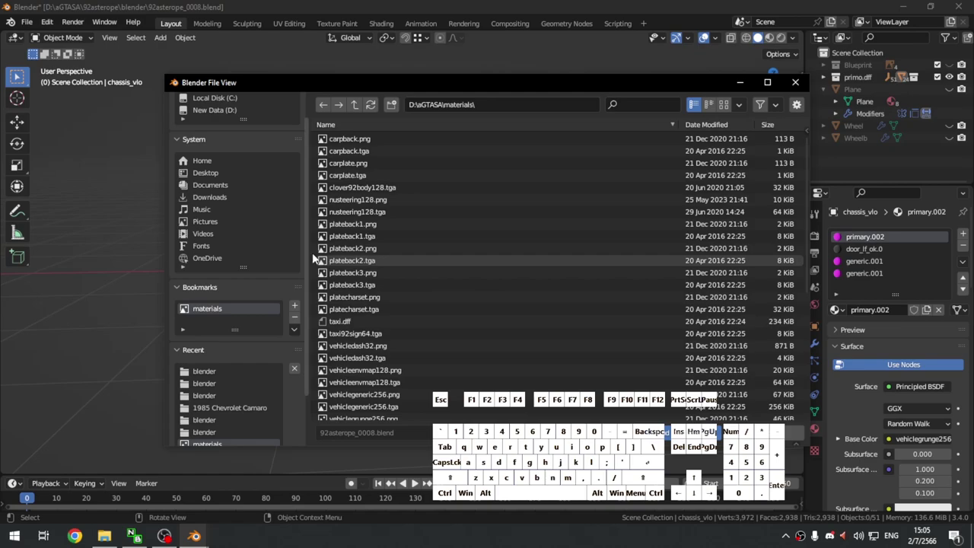
pyautogui.click(683, 432)
pyautogui.scroll(-2, 508, 361)
pyautogui.moveTo(508, 360); pyautogui.dragTo(567, 337, button='middle')
pyautogui.scroll(4, 624, 335)
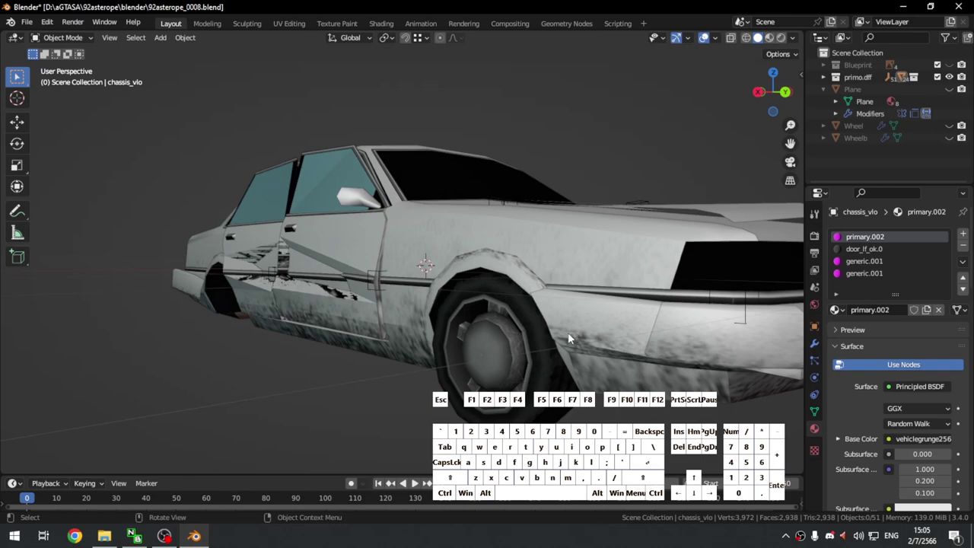
# Step: Hide the damaged-state parts covering the imported primo.dff car one by one, including door_lf_dam, all around the body
pyautogui.scroll(-2, 568, 332)
pyautogui.moveTo(568, 332); pyautogui.dragTo(539, 325, button='middle')
pyautogui.click(510, 296)
pyautogui.press('h')
pyautogui.click(549, 361)
pyautogui.press('h')
pyautogui.moveTo(290, 285); pyautogui.dragTo(358, 335, button='middle')
pyautogui.click(364, 288)
pyautogui.press('h')
pyautogui.click(304, 320)
pyautogui.press('h')
pyautogui.moveTo(305, 320); pyautogui.dragTo(421, 324, button='middle')
pyautogui.click(306, 336)
pyautogui.press('h')
pyautogui.click(342, 345)
pyautogui.press('h')
pyautogui.moveTo(341, 345); pyautogui.dragTo(460, 329, button='middle')
pyautogui.click(395, 297)
pyautogui.press('h')
pyautogui.click(335, 293)
pyautogui.press('h')
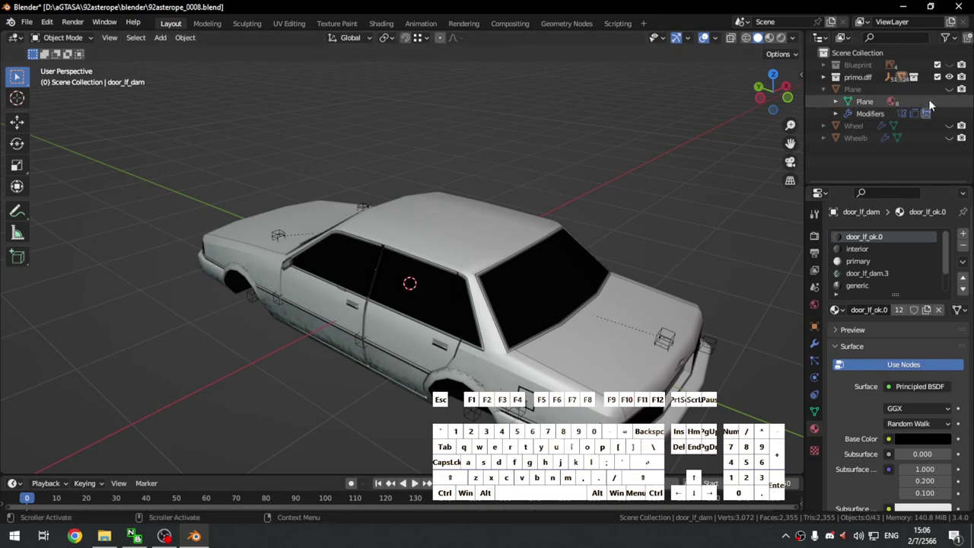
# Step: Make the Plane, Wheel and Wheelb objects visible alongside the imported primo.dff car
pyautogui.scroll(-2, 609, 215)
pyautogui.moveTo(536, 229); pyautogui.dragTo(604, 259, button='middle')
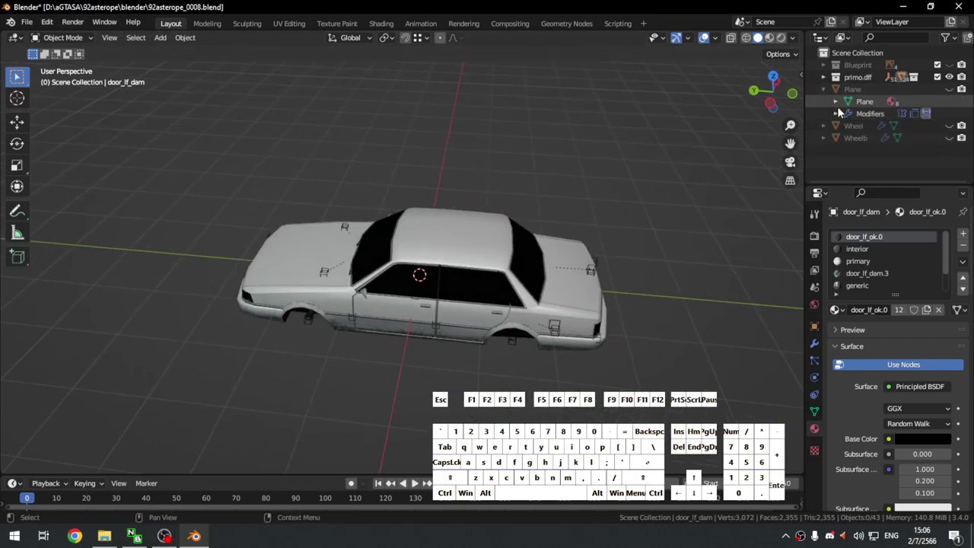
pyautogui.click(823, 77)
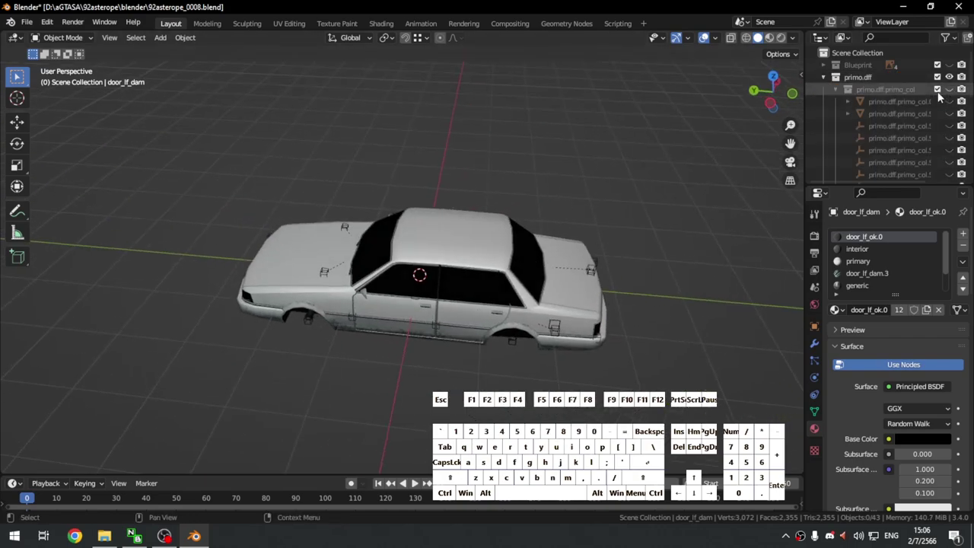
pyautogui.click(824, 77)
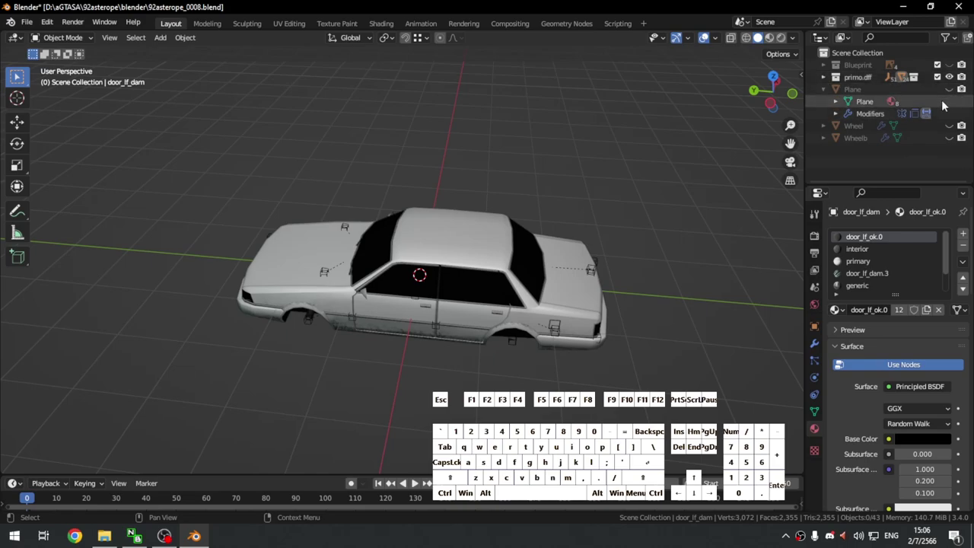
pyautogui.click(949, 89)
pyautogui.moveTo(574, 239); pyautogui.dragTo(609, 257, button='middle')
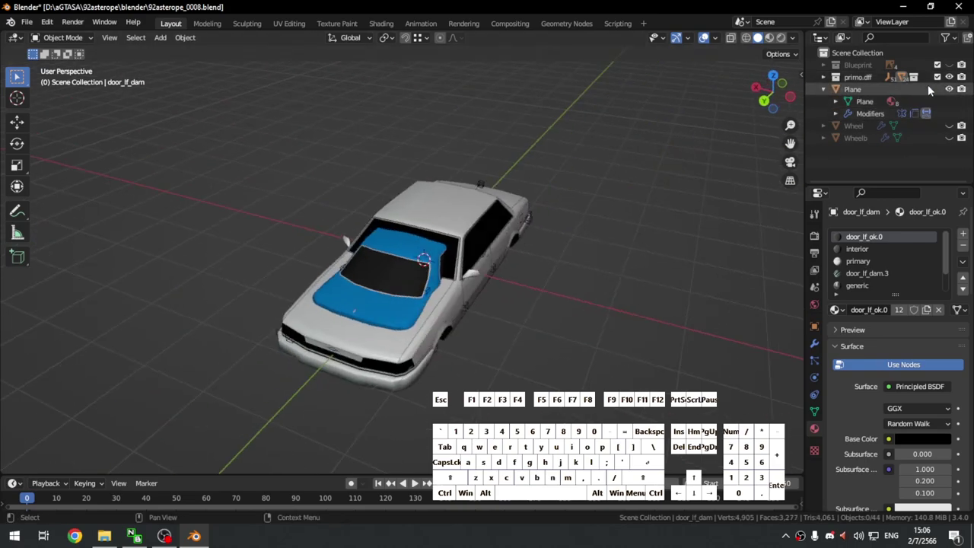
pyautogui.click(949, 77)
pyautogui.click(949, 126)
pyautogui.click(949, 137)
pyautogui.moveTo(706, 235); pyautogui.dragTo(570, 218, button='middle')
pyautogui.click(951, 77)
# Step: Select the blue car's Plane body where it overlaps the imported car
pyautogui.moveTo(684, 244); pyautogui.dragTo(592, 337, button='middle')
pyautogui.scroll(4, 455, 364)
pyautogui.moveTo(465, 366); pyautogui.dragTo(548, 388, button='middle')
pyautogui.click(369, 266)
pyautogui.scroll(-4, 375, 275)
pyautogui.moveTo(377, 278); pyautogui.dragTo(335, 280, button='middle')
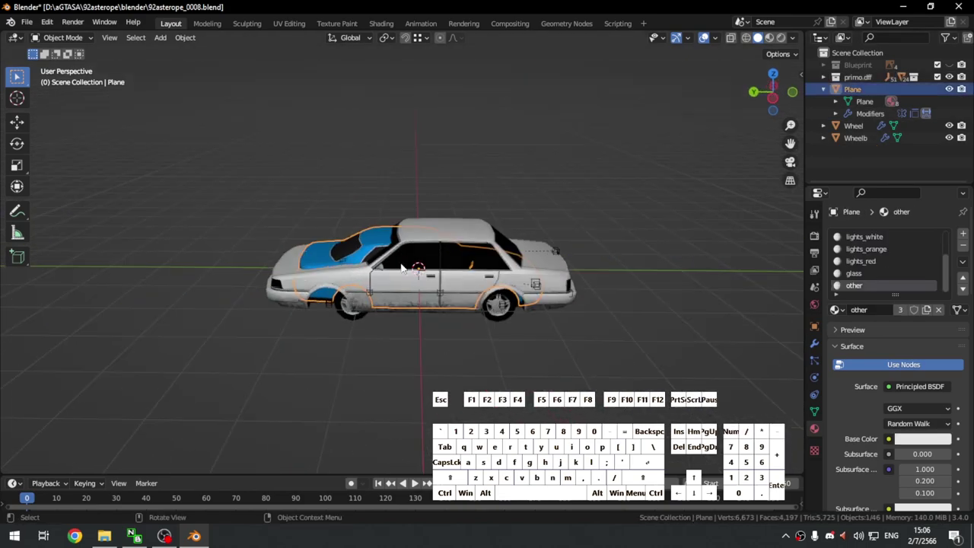
# Step: Compare the blue car body with the imported car in top, front and back views
pyautogui.press('z')
pyautogui.click(703, 277)
pyautogui.press('KP_7')
pyautogui.press('KP_1')
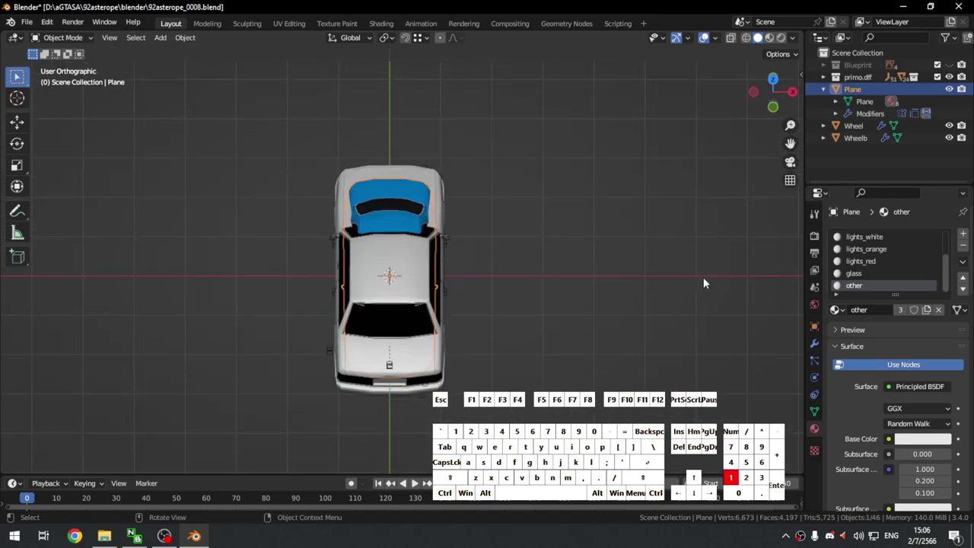
pyautogui.scroll(4, 517, 214)
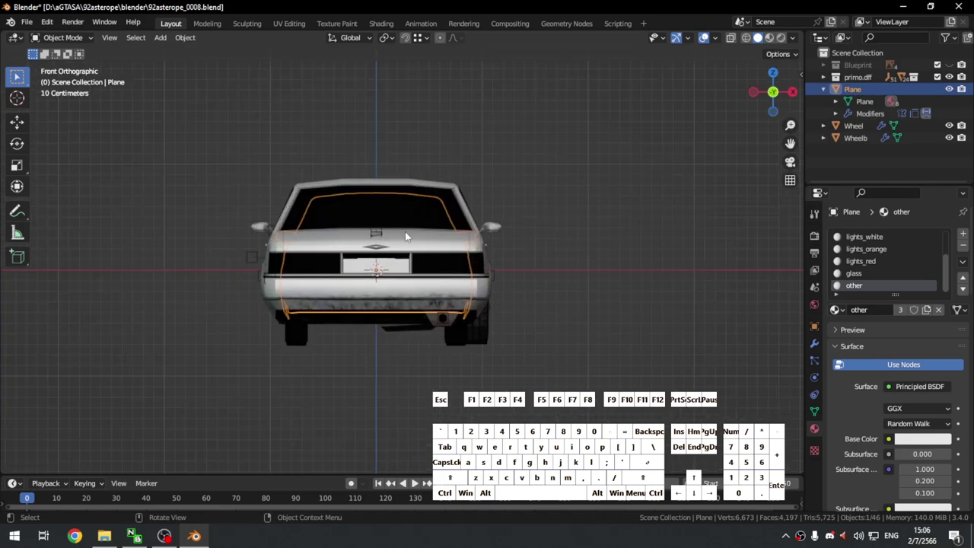
pyautogui.press('ctrl+KP_1')
pyautogui.press('KP_1')
pyautogui.scroll(-2, 382, 342)
pyautogui.moveTo(381, 342); pyautogui.dragTo(557, 377, button='middle')
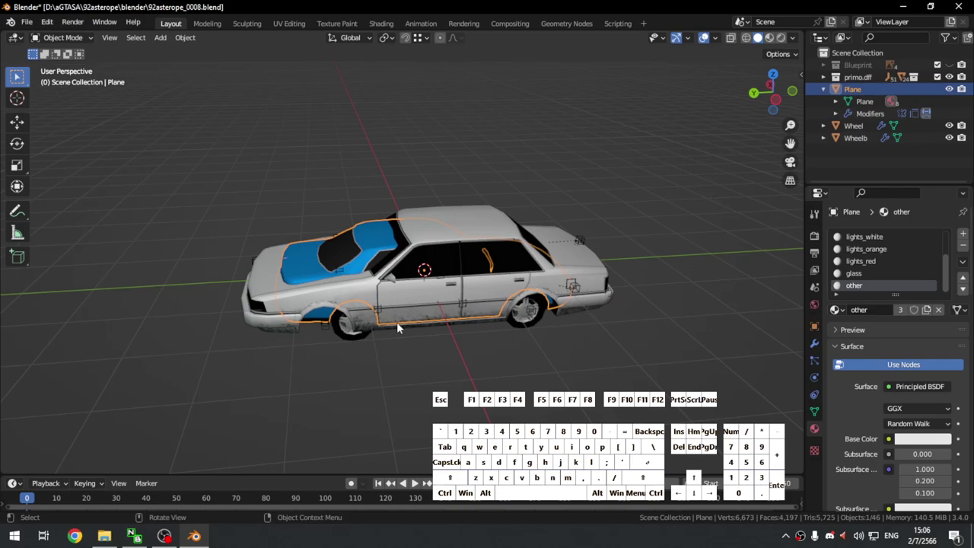
# Step: Examine which way each car faces in the back view and with wireframe shading
pyautogui.moveTo(467, 282); pyautogui.dragTo(488, 308, button='middle')
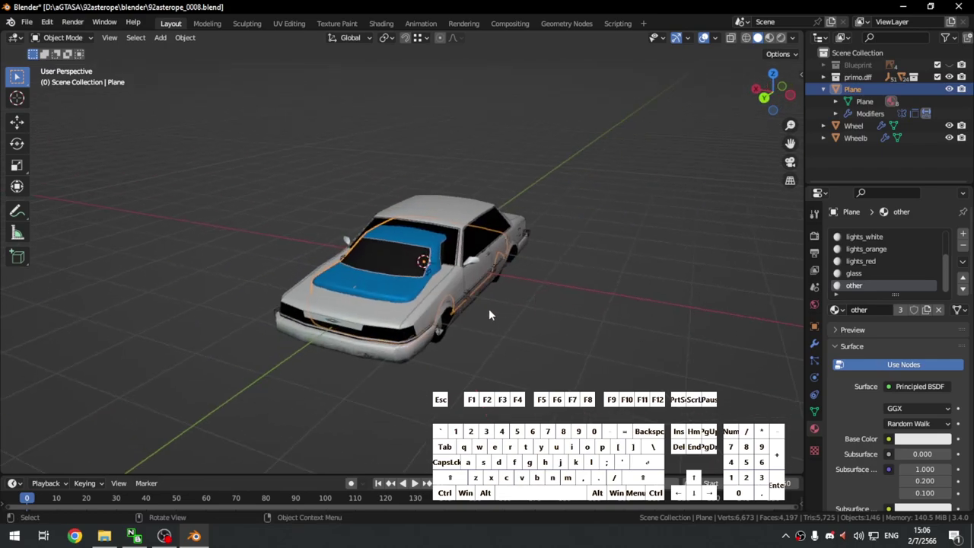
pyautogui.press('KP_1')
pyautogui.press('ctrl+KP_1')
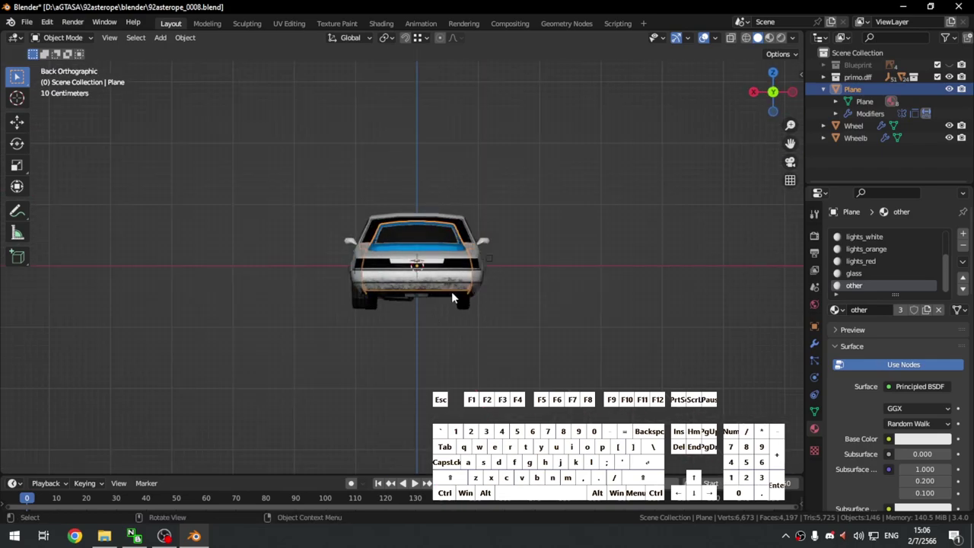
pyautogui.scroll(4, 449, 290)
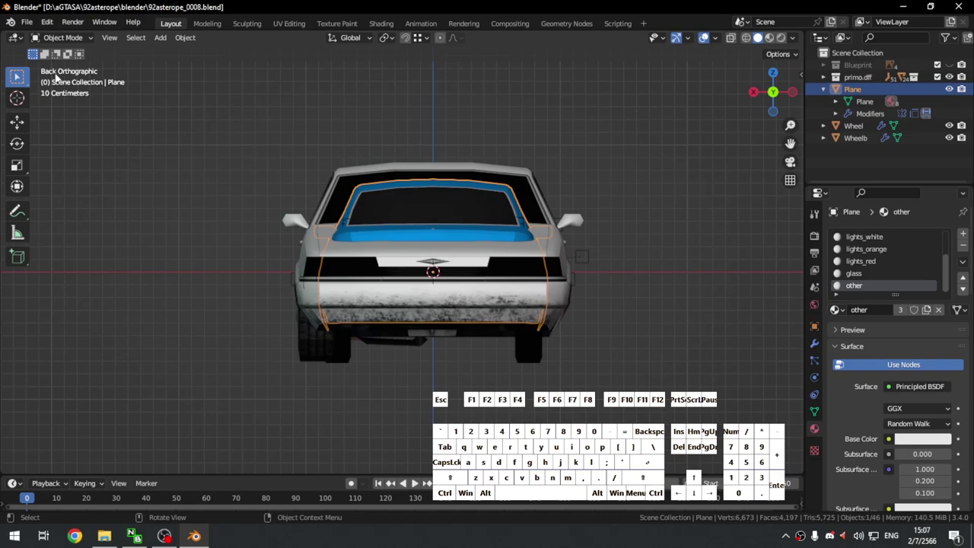
pyautogui.moveTo(408, 225); pyautogui.dragTo(497, 331, button='middle')
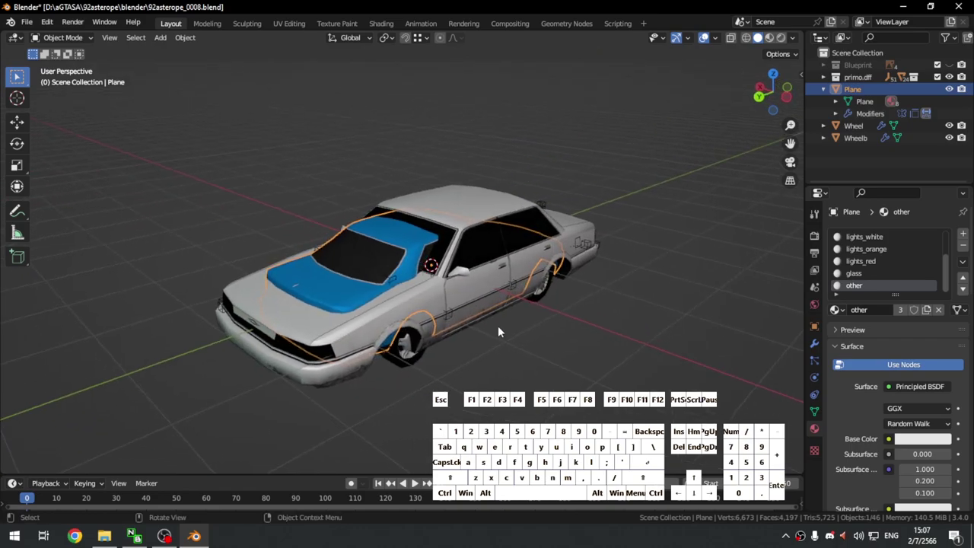
pyautogui.hotkey('shift', 'z')
pyautogui.hotkey('shift', 'z')
pyautogui.moveTo(513, 376); pyautogui.dragTo(464, 335, button='middle')
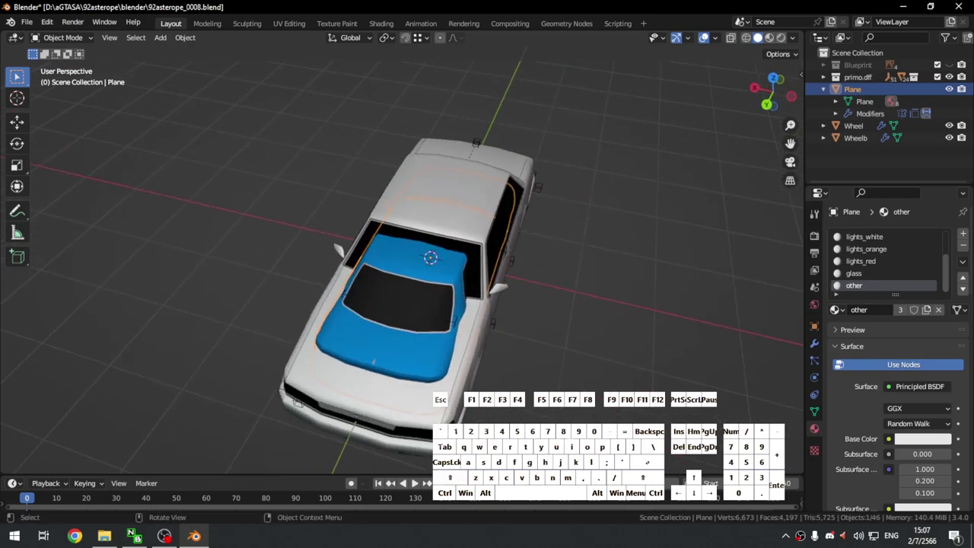
pyautogui.moveTo(563, 410); pyautogui.dragTo(588, 369, button='middle')
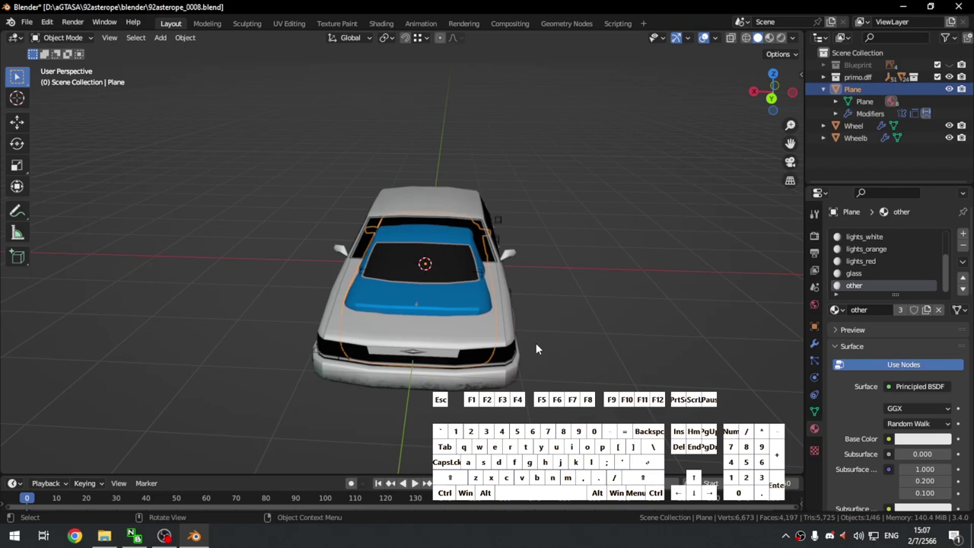
# Step: Hide the primo.dff collection, add Wheel and Wheelb to the selection, and rotate the whole blue car 180° about the Z axis
pyautogui.click(949, 77)
pyautogui.moveTo(569, 318); pyautogui.dragTo(497, 346, button='middle')
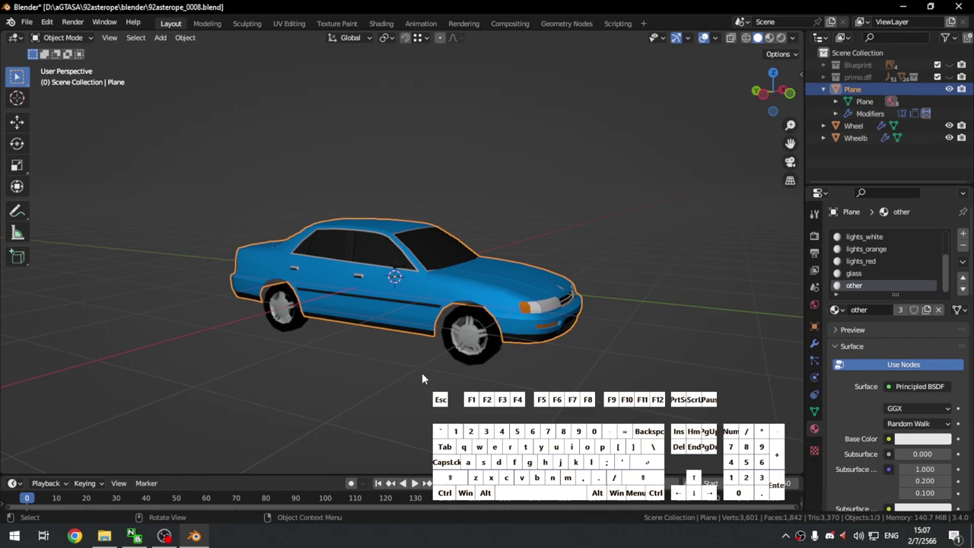
pyautogui.keyDown('shift'); pyautogui.click(445, 346); pyautogui.keyUp('shift')
pyautogui.keyDown('shift'); pyautogui.click(281, 324); pyautogui.keyUp('shift')
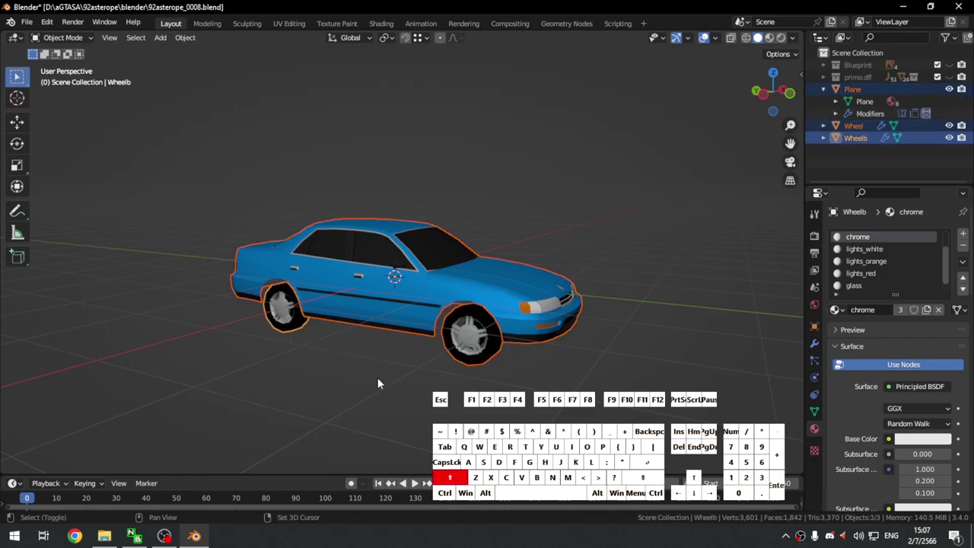
pyautogui.moveTo(408, 382); pyautogui.dragTo(439, 412, button='middle')
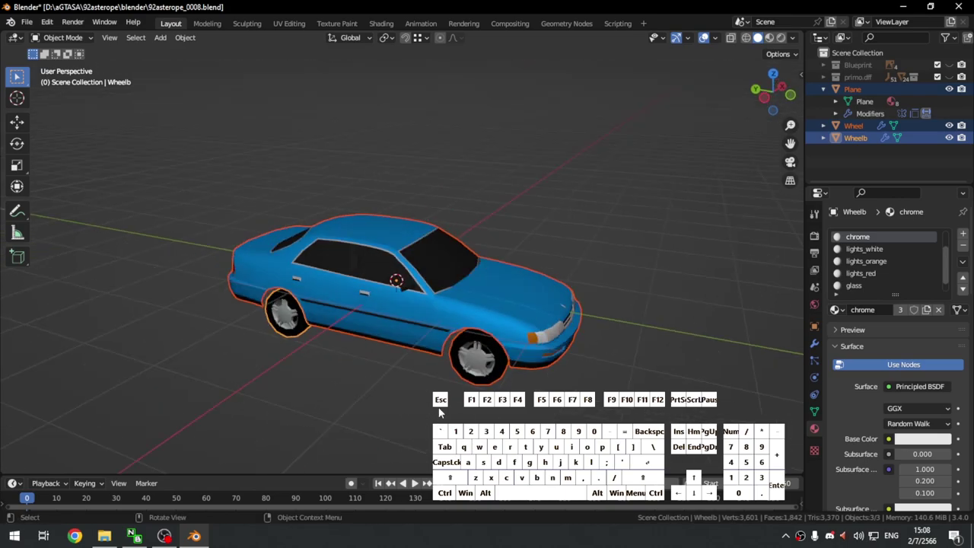
pyautogui.write('rz')
pyautogui.write('180')
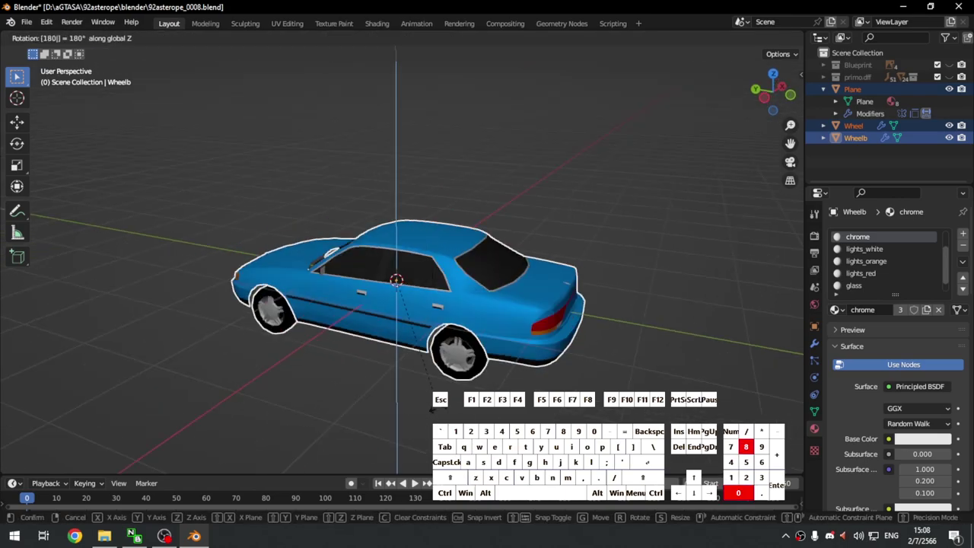
pyautogui.press('Return')
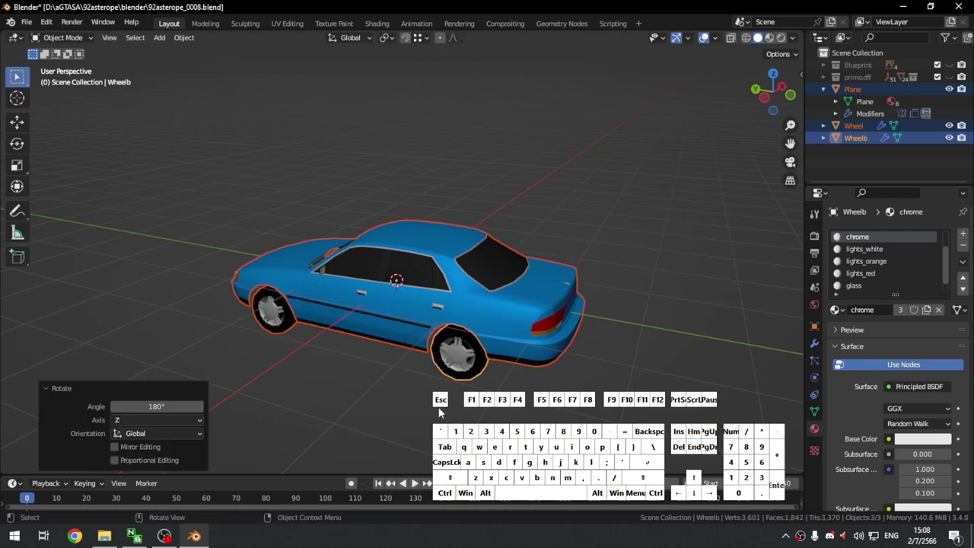
# Step: Check the rotated blue car's direction against the imported car by briefly showing the primo.dff collection
pyautogui.moveTo(362, 309); pyautogui.dragTo(604, 261, button='middle')
pyautogui.press('Tab')
pyautogui.press('Tab')
pyautogui.click(949, 77)
pyautogui.click(949, 76)
# Step: Apply the rotation of the Plane, Wheel and Wheelb objects
pyautogui.moveTo(496, 353); pyautogui.dragTo(499, 325, button='middle')
pyautogui.rightClick(497, 317)
pyautogui.press('Escape')
pyautogui.scroll(4, 470, 308)
pyautogui.scroll(-5, 521, 338)
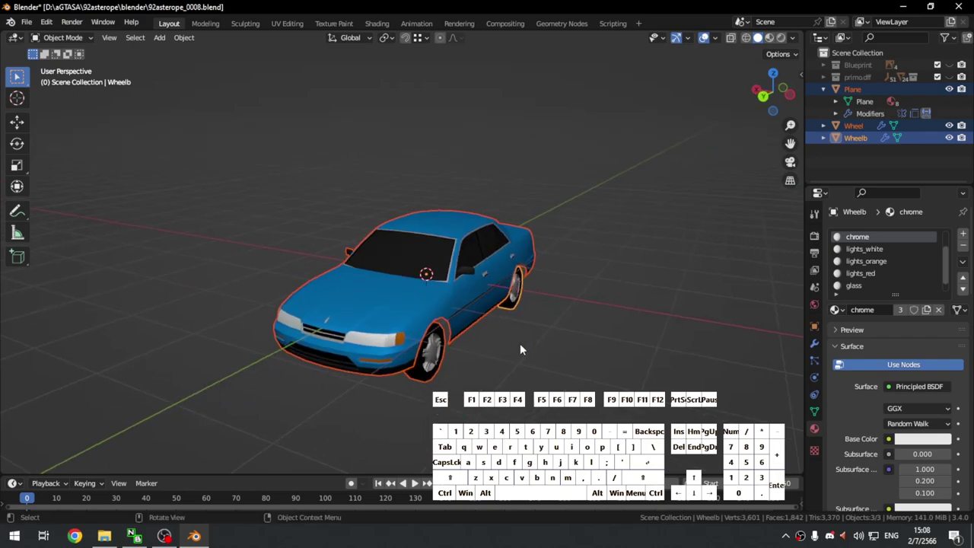
pyautogui.hotkey('ctrl', 'a')
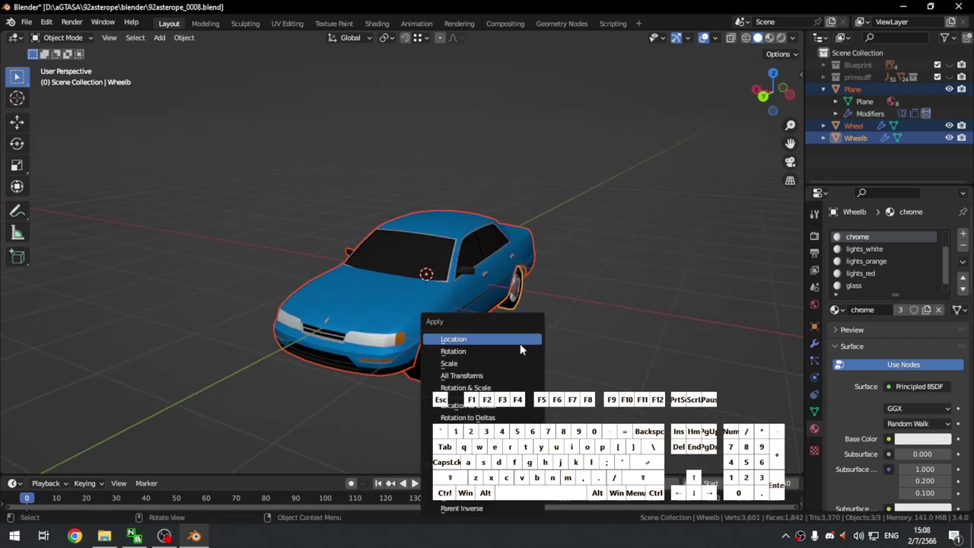
pyautogui.click(516, 351)
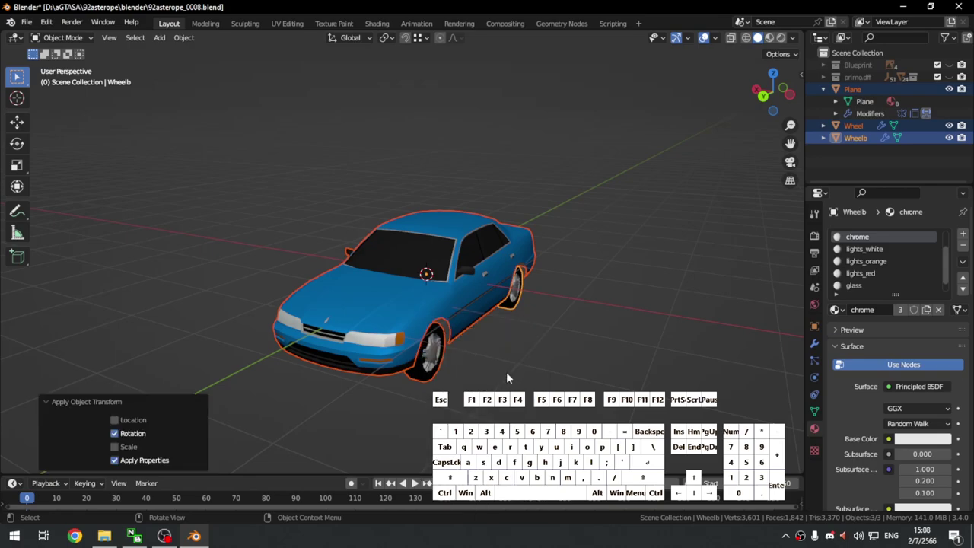
# Step: Clear the selection and compare the blue car's size with the imported car by turning primo.dff on and off
pyautogui.click(505, 372)
pyautogui.click(448, 321)
pyautogui.click(507, 374)
pyautogui.moveTo(507, 374); pyautogui.dragTo(476, 372, button='middle')
pyautogui.click(949, 76)
pyautogui.click(949, 76)
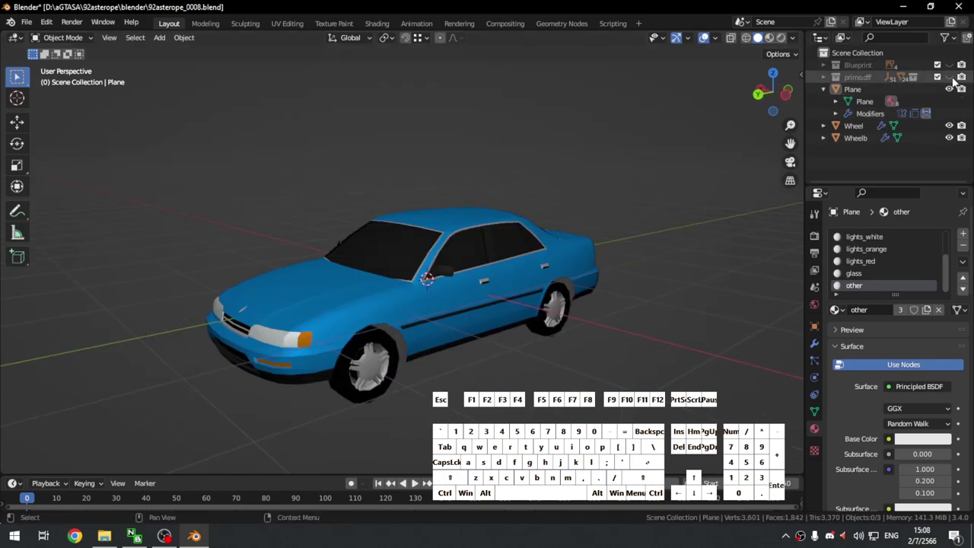
# Step: Select the Plane, Wheel and Wheelb objects and scale them uniformly by 1.10
pyautogui.moveTo(437, 332); pyautogui.dragTo(590, 295, button='middle')
pyautogui.click(346, 316)
pyautogui.keyDown('shift'); pyautogui.click(442, 308); pyautogui.keyUp('shift')
pyautogui.keyDown('shift'); pyautogui.click(563, 327); pyautogui.keyUp('shift')
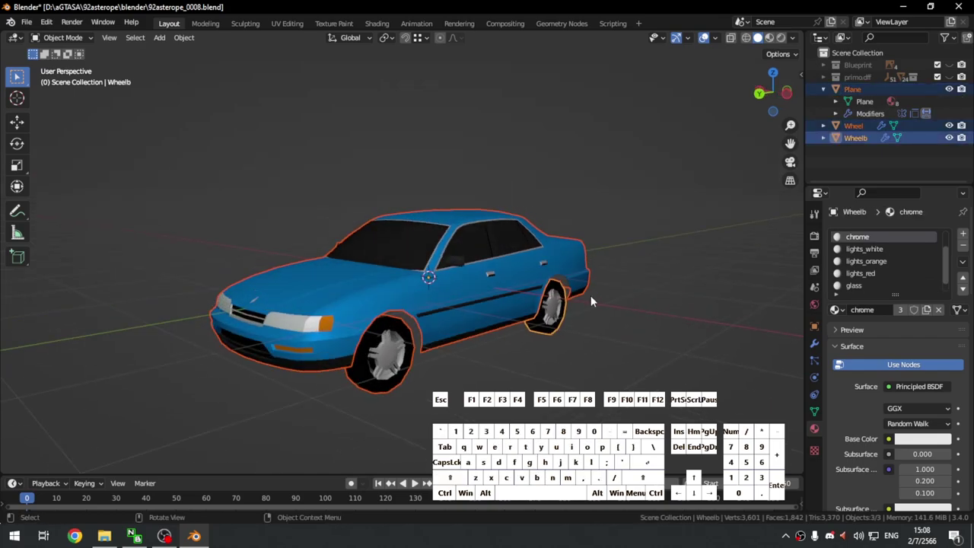
pyautogui.write('s1.10')
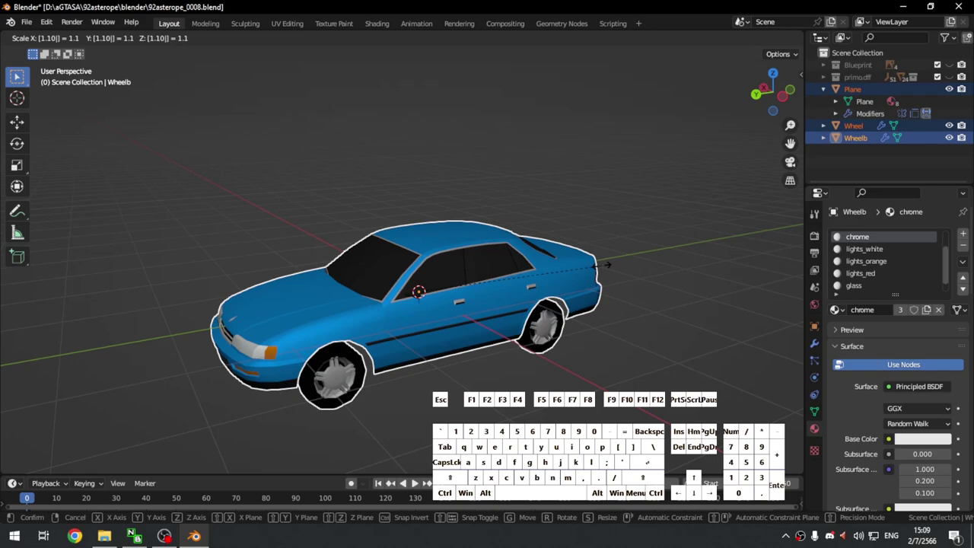
pyautogui.press('Return')
# Step: Show the primo.dff collection and compare the enlarged blue car with it in wireframe and from both sides
pyautogui.click(949, 77)
pyautogui.moveTo(551, 374)
pyautogui.mouseDown(button='middle')
pyautogui.moveTo(540, 360)
pyautogui.moveTo(532, 464)
pyautogui.mouseUp(button='middle')
pyautogui.hotkey('shift', 'z')
pyautogui.hotkey('shift', 'z')
pyautogui.moveTo(475, 448); pyautogui.dragTo(482, 355, button='middle')
pyautogui.press('z')
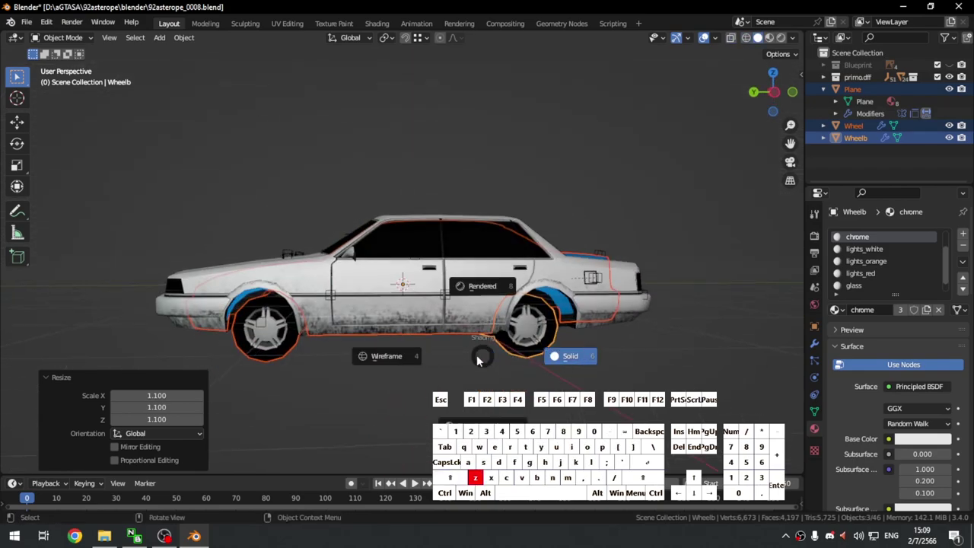
pyautogui.press('KP_3')
pyautogui.press('ctrl+KP_3')
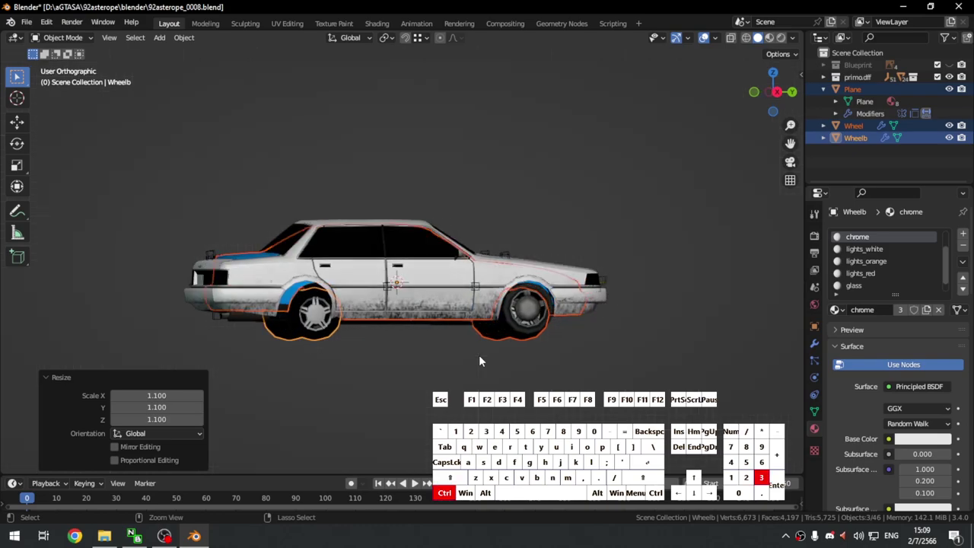
# Step: Compare the selected car's outline with primo.dff from the left side in wireframe and solid shading
pyautogui.hotkey('shift', 'z')
pyautogui.scroll(3, 513, 276)
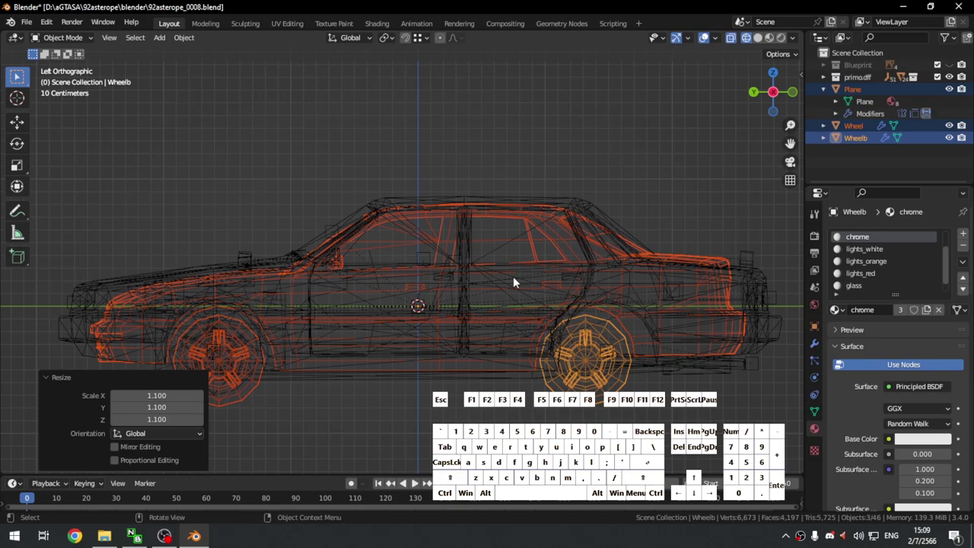
pyautogui.hotkey('shift', 'z')
pyautogui.hotkey('shift', 'z')
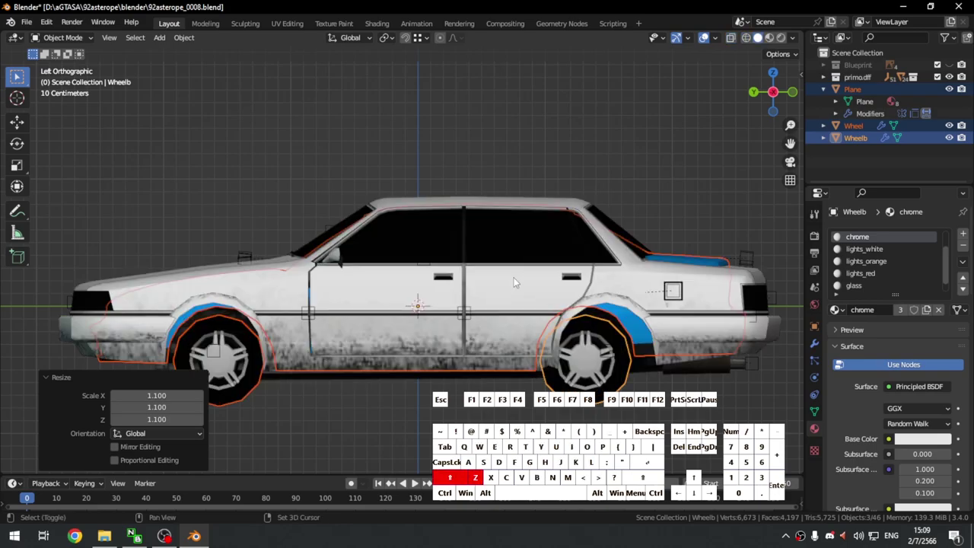
pyautogui.hotkey('shift', 'z')
pyautogui.moveTo(504, 288)
pyautogui.mouseDown(button='middle')
pyautogui.moveTo(584, 390)
pyautogui.moveTo(525, 378)
pyautogui.moveTo(549, 326)
pyautogui.mouseUp(button='middle')
# Step: Set the resize of the Plane, Wheel and Wheelb objects to 1.150 on all three axes
pyautogui.hotkey('shift', 'z')
pyautogui.hotkey('shift', 'z')
pyautogui.hotkey('shift', 'z')
pyautogui.hotkey('shift', 'z')
pyautogui.moveTo(522, 367)
pyautogui.mouseDown(button='middle')
pyautogui.moveTo(461, 359)
pyautogui.moveTo(565, 352)
pyautogui.moveTo(564, 326)
pyautogui.moveTo(484, 326)
pyautogui.moveTo(665, 316)
pyautogui.moveTo(626, 314)
pyautogui.mouseUp(button='middle')
pyautogui.press('z')
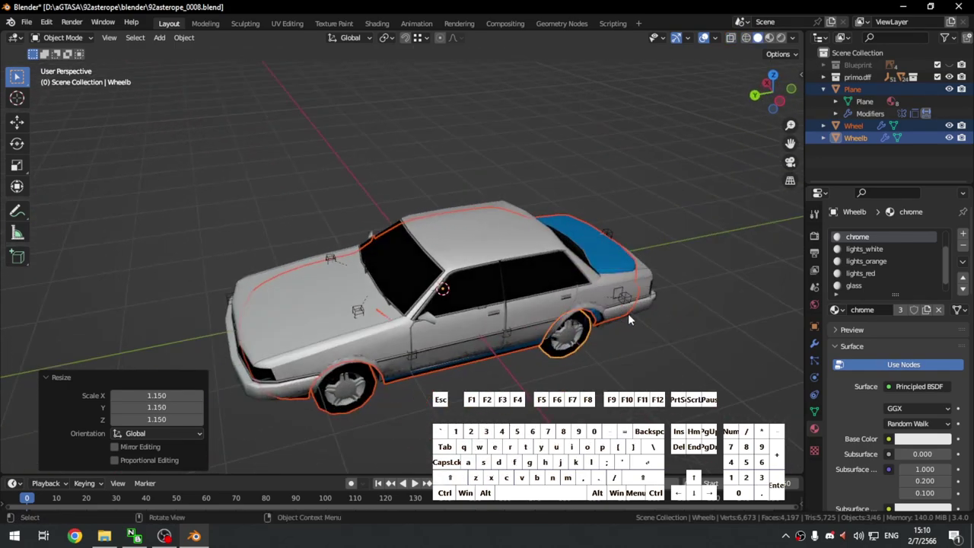
# Step: Compare the resized car with primo.dff in left-side wireframe, and hide the primo.dff collection
pyautogui.press('KP_3')
pyautogui.press('ctrl+KP_3')
pyautogui.hotkey('shift', 'z')
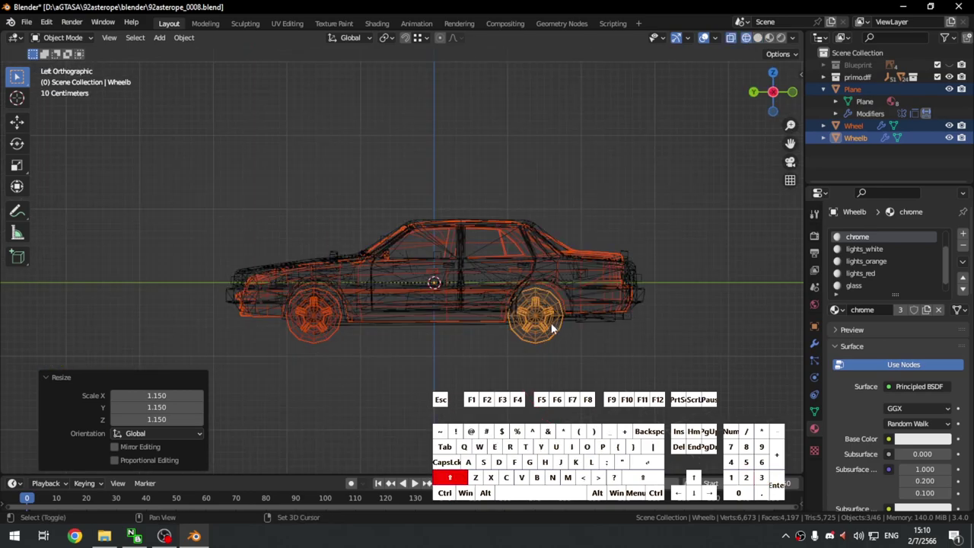
pyautogui.scroll(4, 464, 329)
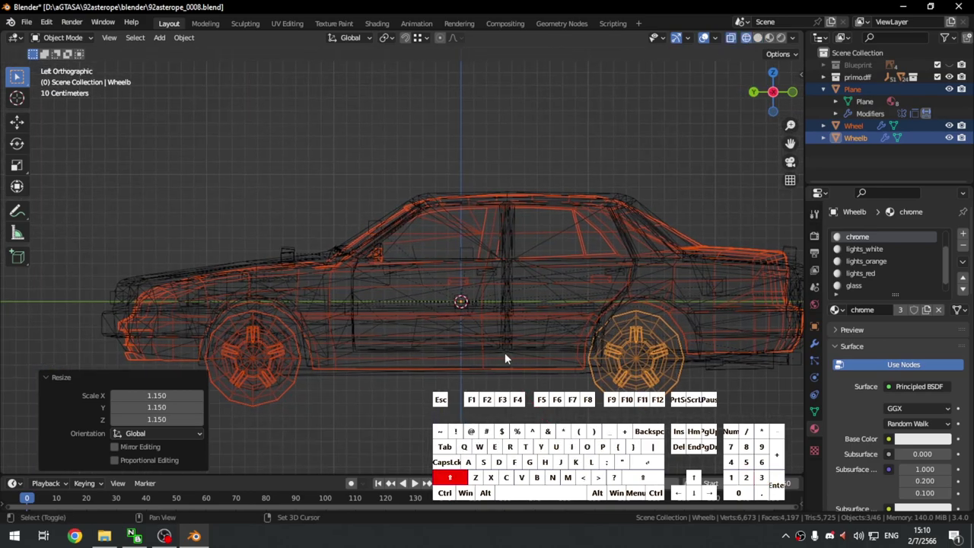
pyautogui.hotkey('shift', 'z')
pyautogui.scroll(4, 521, 329)
pyautogui.click(948, 77)
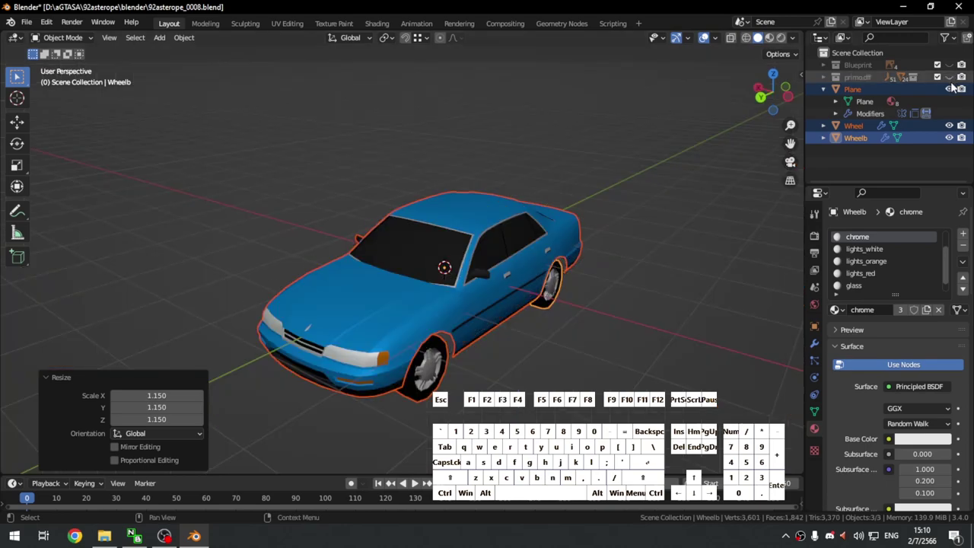
# Step: Apply the scale of the Plane, Wheel and Wheelb objects and clear the selection
pyautogui.hotkey('ctrl', 'a')
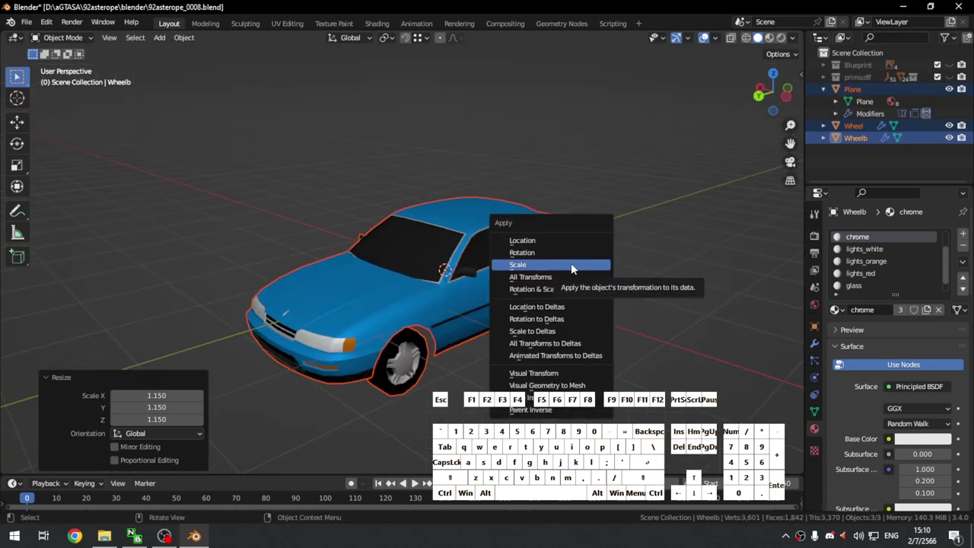
pyautogui.click(571, 264)
pyautogui.click(575, 381)
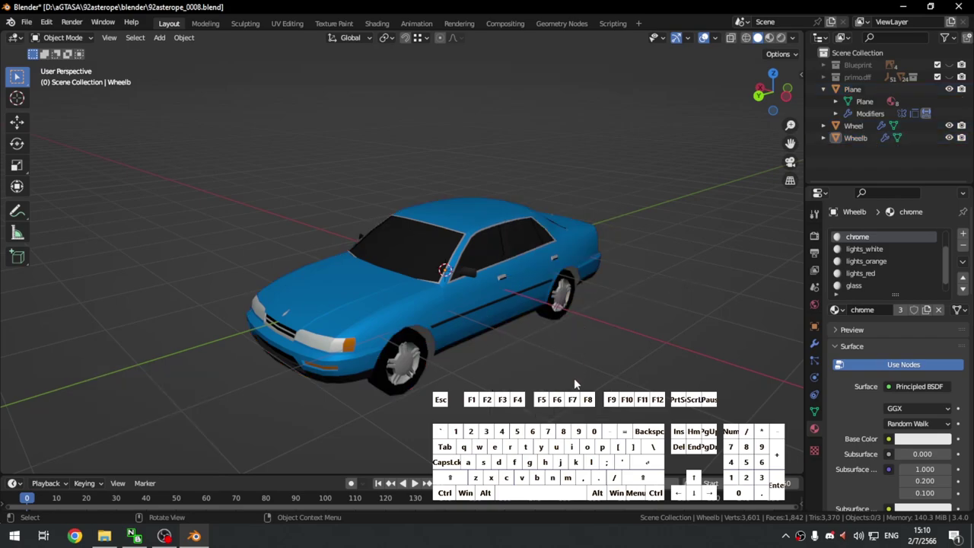
pyautogui.click(511, 308)
pyautogui.click(546, 374)
# Step: Hide the Wheel and Wheelb objects and select the Plane car body
pyautogui.moveTo(560, 384); pyautogui.dragTo(500, 364, button='middle')
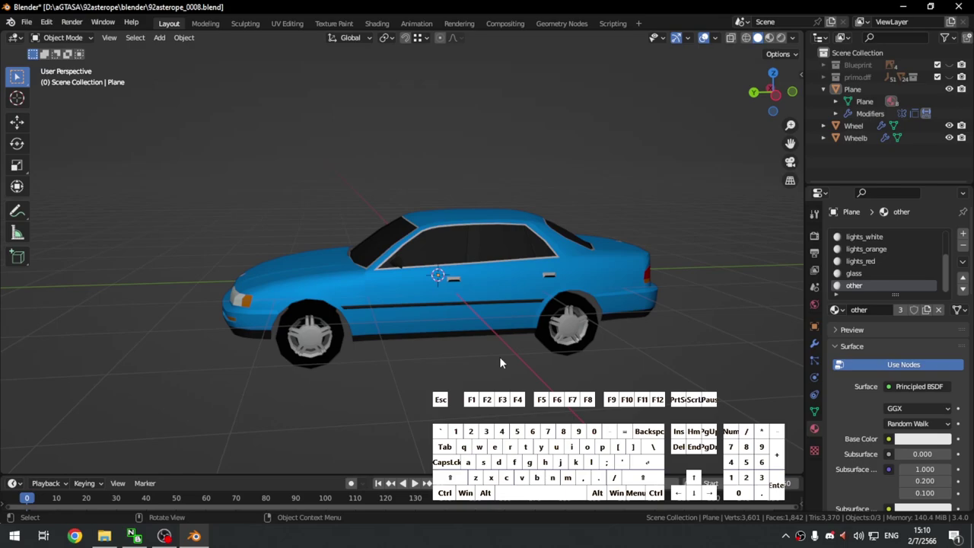
pyautogui.press('z')
pyautogui.press('Tab')
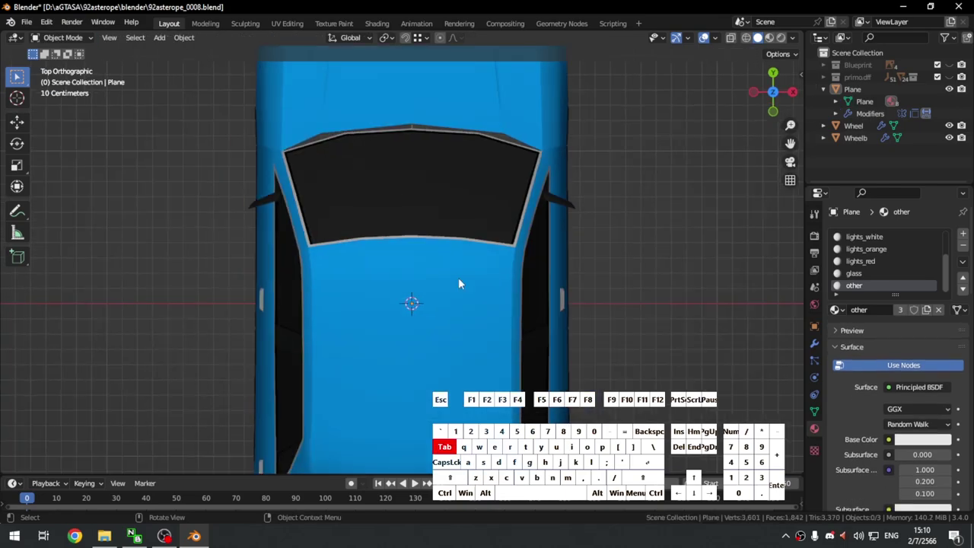
pyautogui.scroll(-6, 458, 277)
pyautogui.moveTo(458, 277); pyautogui.dragTo(582, 210, button='middle')
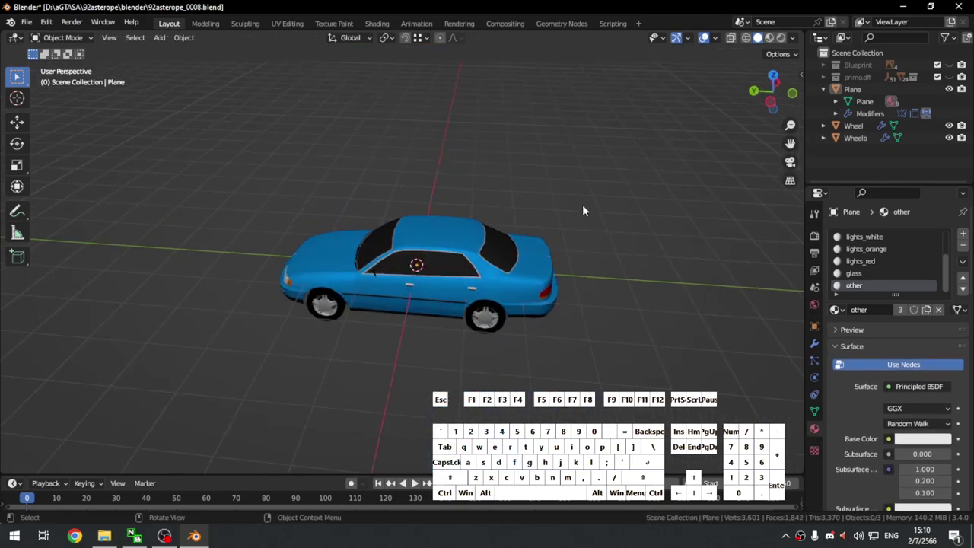
pyautogui.moveTo(417, 379); pyautogui.dragTo(551, 352, button='middle')
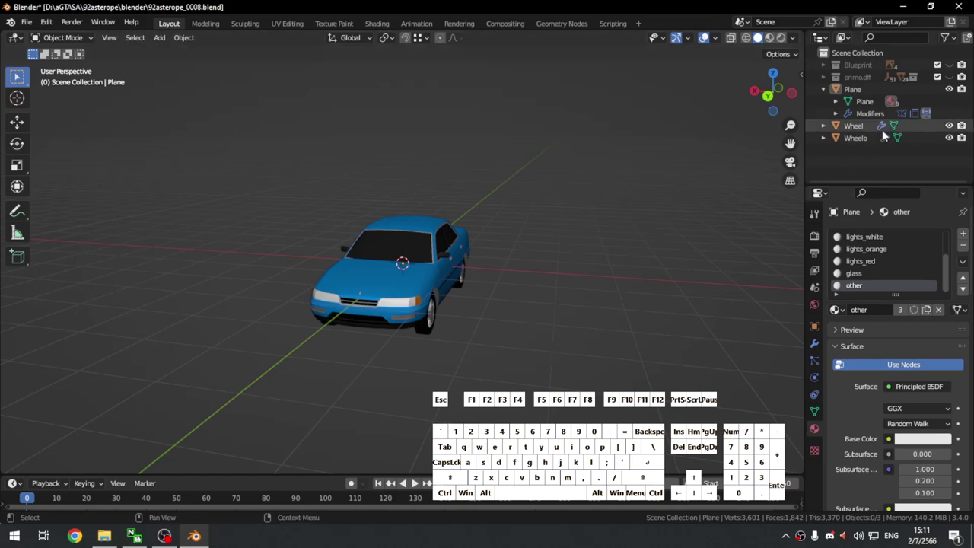
pyautogui.click(948, 127)
pyautogui.click(948, 137)
pyautogui.keyDown('shift'); pyautogui.moveTo(557, 295); pyautogui.dragTo(563, 298, button='middle'); pyautogui.keyUp('shift')
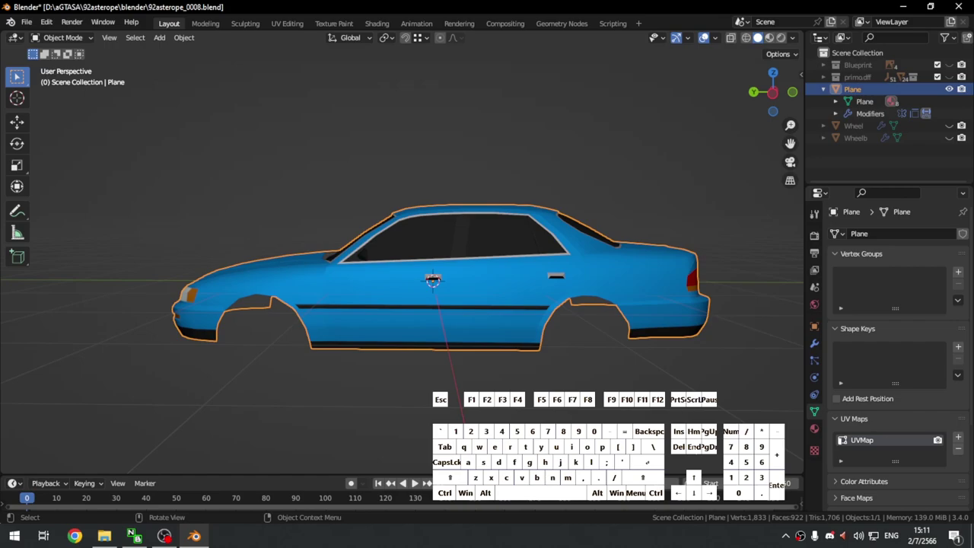
# Step: Add a second UV map to the Plane mesh and keep the original UVMap as the active one
pyautogui.moveTo(501, 408); pyautogui.dragTo(570, 386, button='middle')
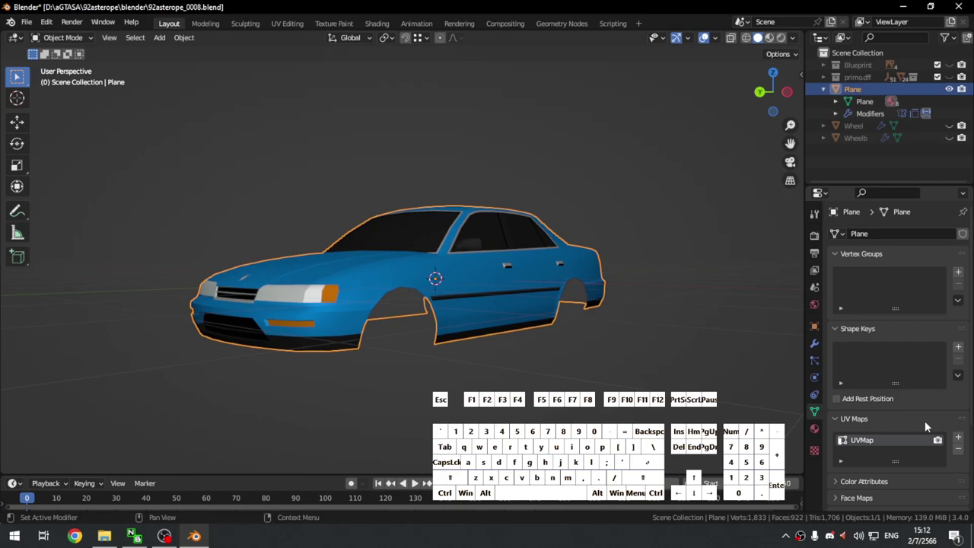
pyautogui.click(957, 440)
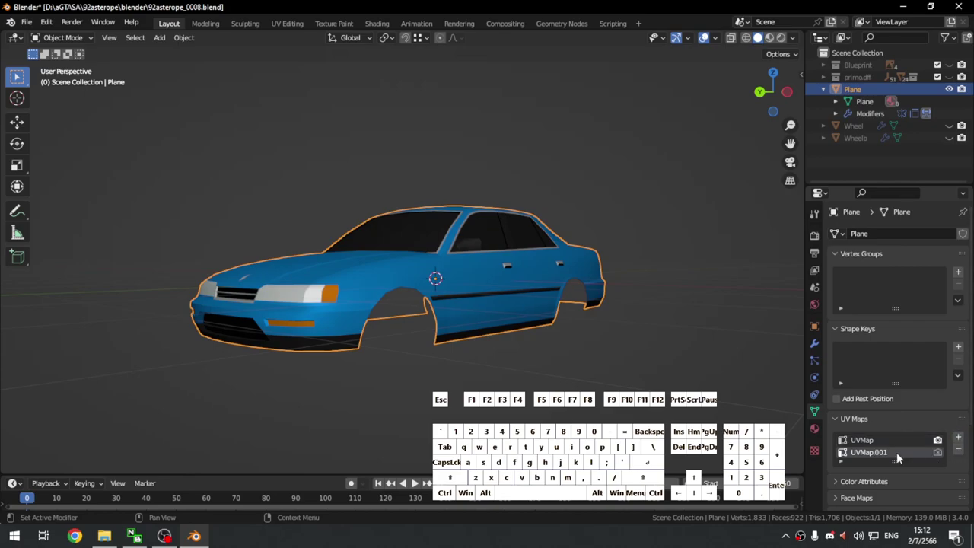
pyautogui.click(888, 440)
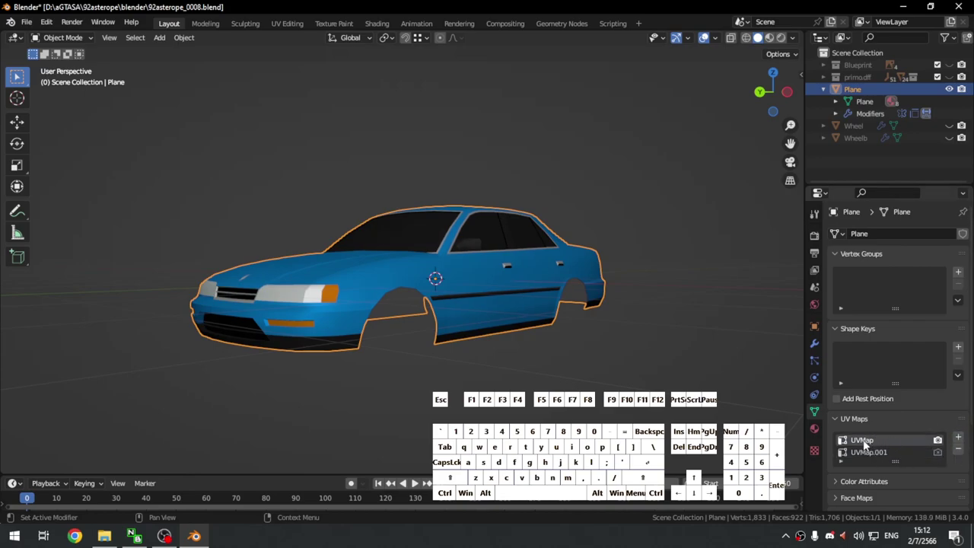
pyautogui.click(873, 452)
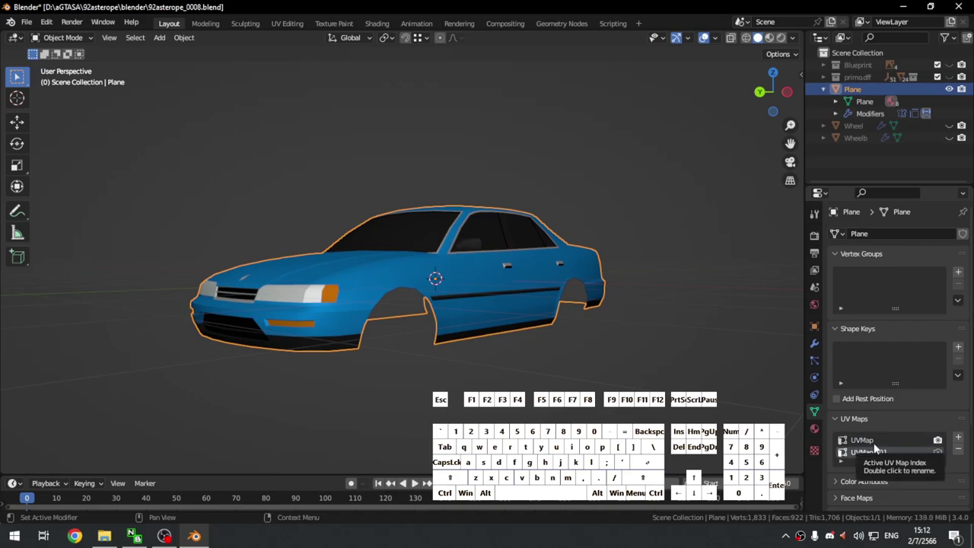
pyautogui.click(863, 440)
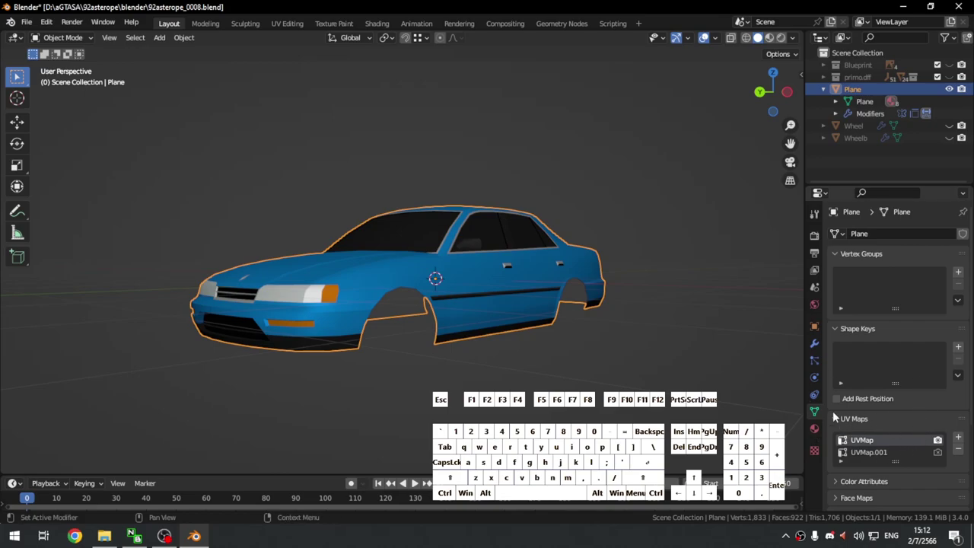
# Step: Show the material slots of the Plane object and select the paint slot
pyautogui.click(814, 429)
pyautogui.moveTo(546, 371)
pyautogui.mouseDown(button='middle')
pyautogui.moveTo(534, 378)
pyautogui.moveTo(587, 320)
pyautogui.moveTo(631, 304)
pyautogui.mouseUp(button='middle')
pyautogui.scroll(3, 890, 273)
pyautogui.click(867, 237)
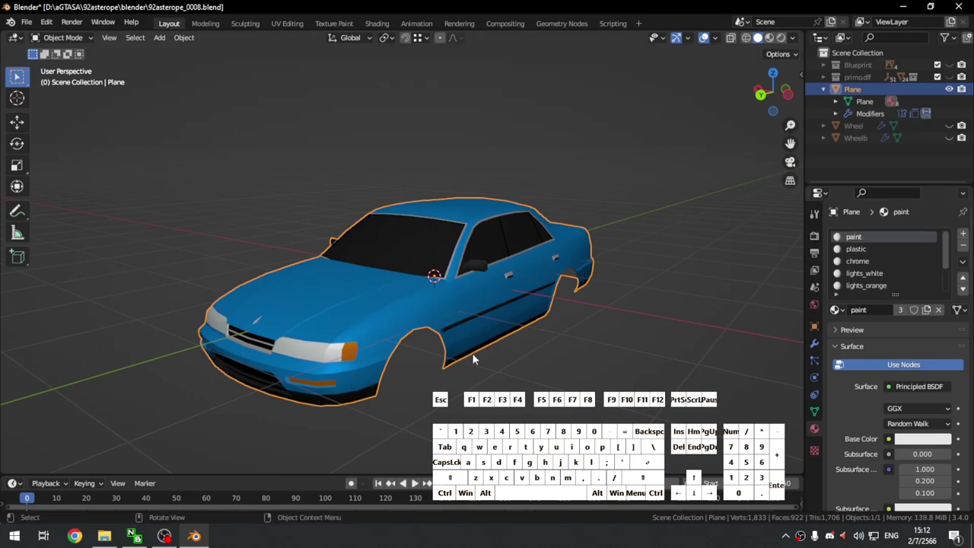
pyautogui.click(791, 38)
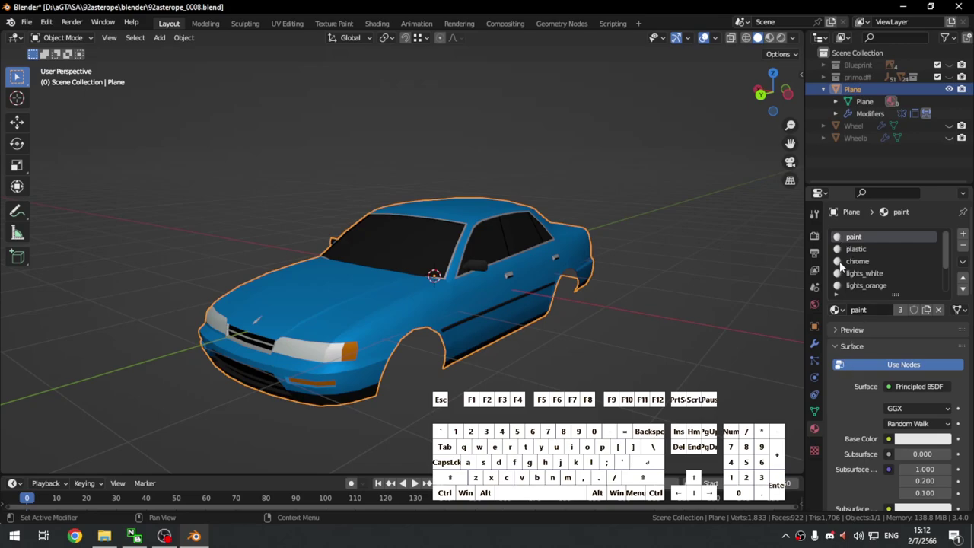
# Step: Hide the Plane body, show the primo.dff collection and open its chassis mesh in Edit Mode
pyautogui.press('h')
pyautogui.click(422, 300)
pyautogui.press('Tab')
pyautogui.moveTo(507, 355); pyautogui.dragTo(543, 391, button='middle')
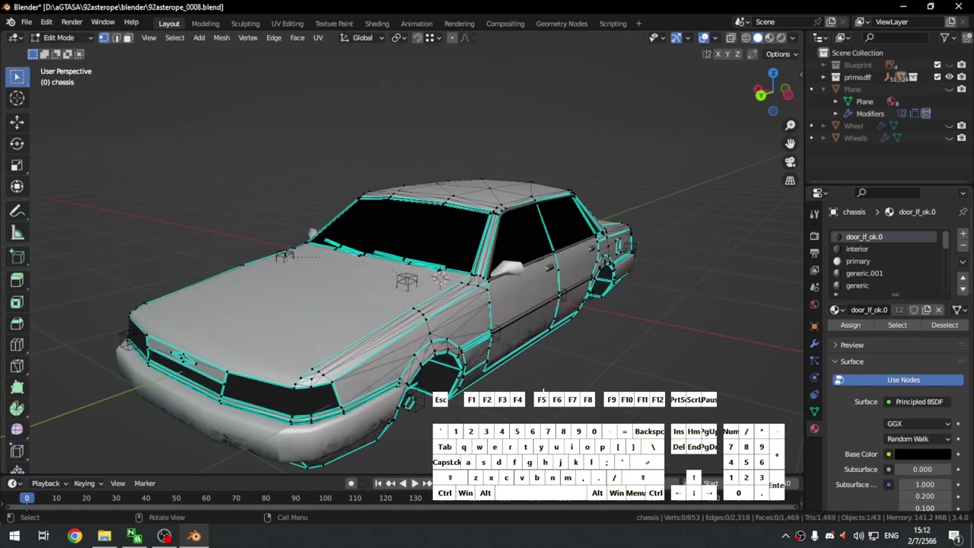
pyautogui.press('Tab')
pyautogui.press('Tab')
# Step: Select a front fender face of the primo chassis in face mode to check which material it uses
pyautogui.press('3')
pyautogui.click(459, 325)
pyautogui.moveTo(597, 439); pyautogui.dragTo(555, 420, button='middle')
pyautogui.click(555, 419)
pyautogui.moveTo(409, 336); pyautogui.dragTo(439, 317, button='middle')
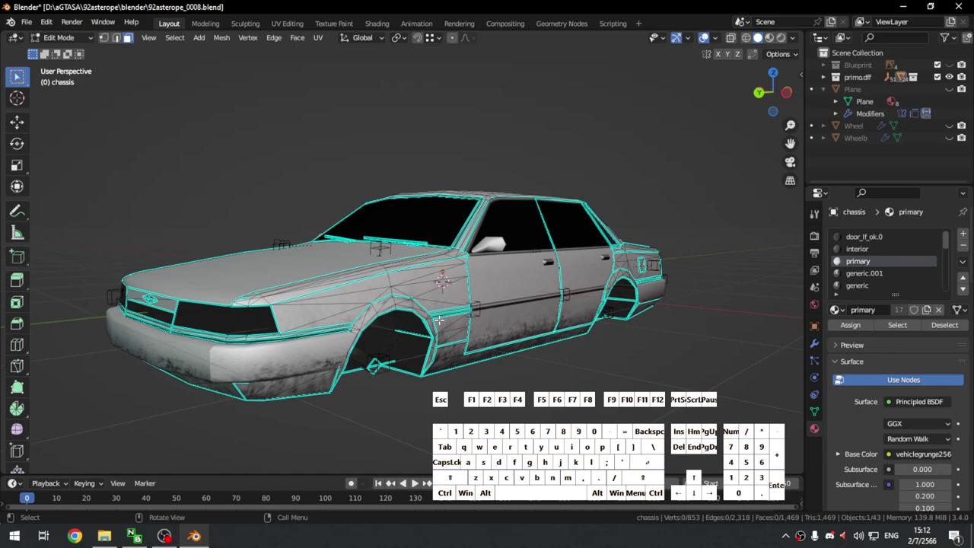
pyautogui.scroll(2, 439, 319)
pyautogui.click(441, 297)
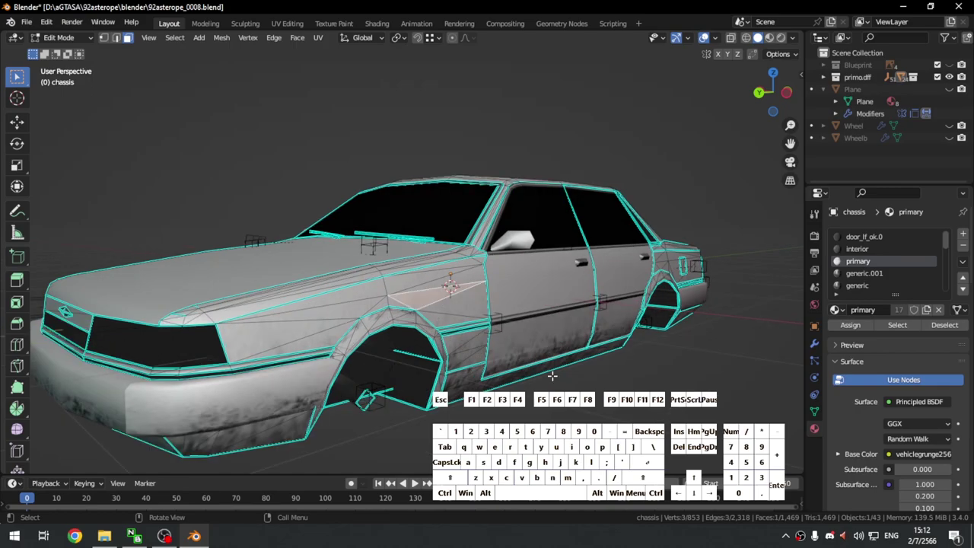
pyautogui.moveTo(450, 287); pyautogui.dragTo(470, 297, button='middle')
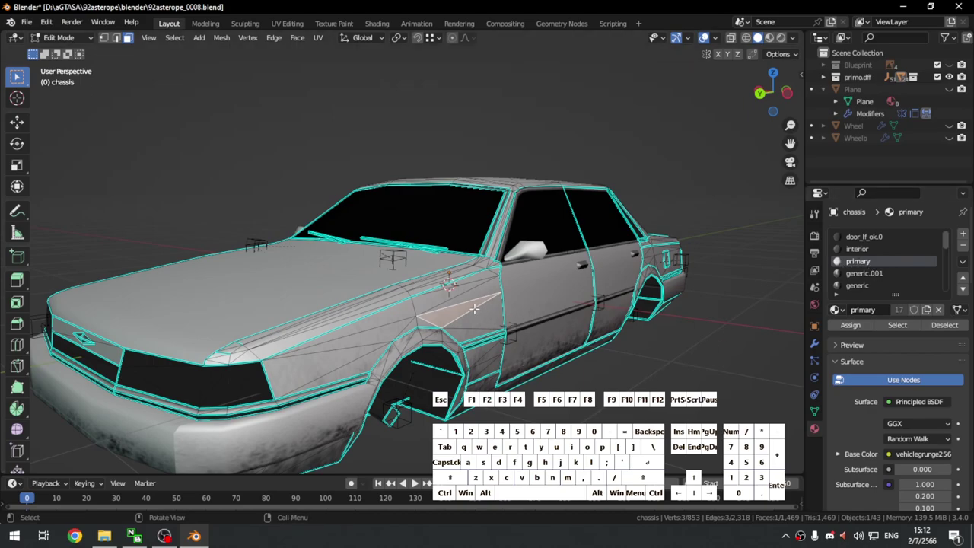
# Step: Leave Edit Mode, hide the primo.dff collection, and show and select the Plane object
pyautogui.press('Tab')
pyautogui.click(948, 77)
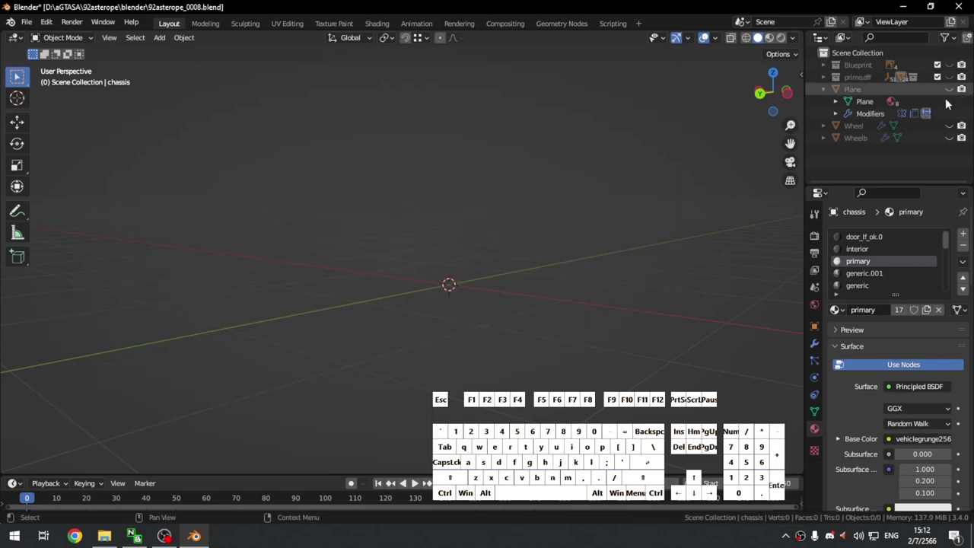
pyautogui.click(949, 89)
pyautogui.click(913, 89)
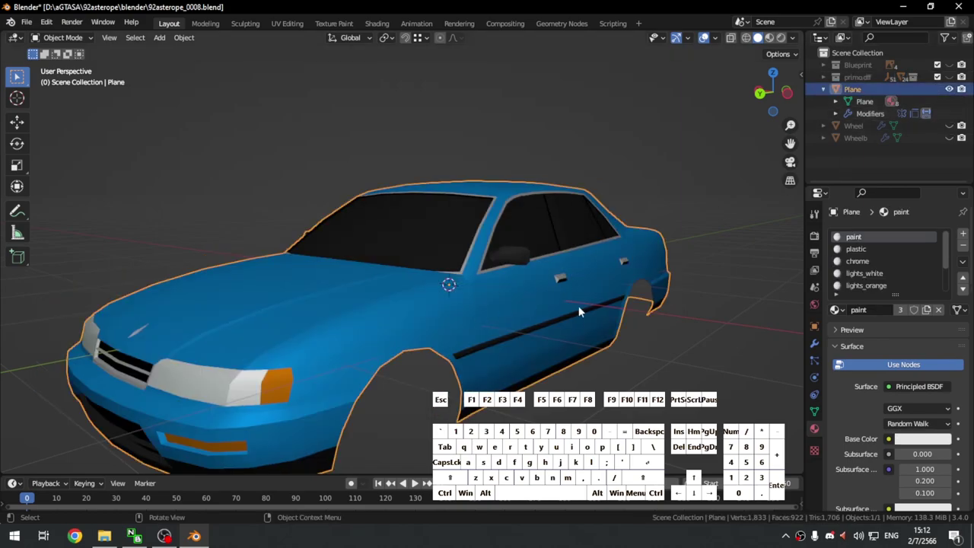
pyautogui.click(837, 310)
# Step: Rename the Plane object to chassis
pyautogui.doubleClick(862, 89)
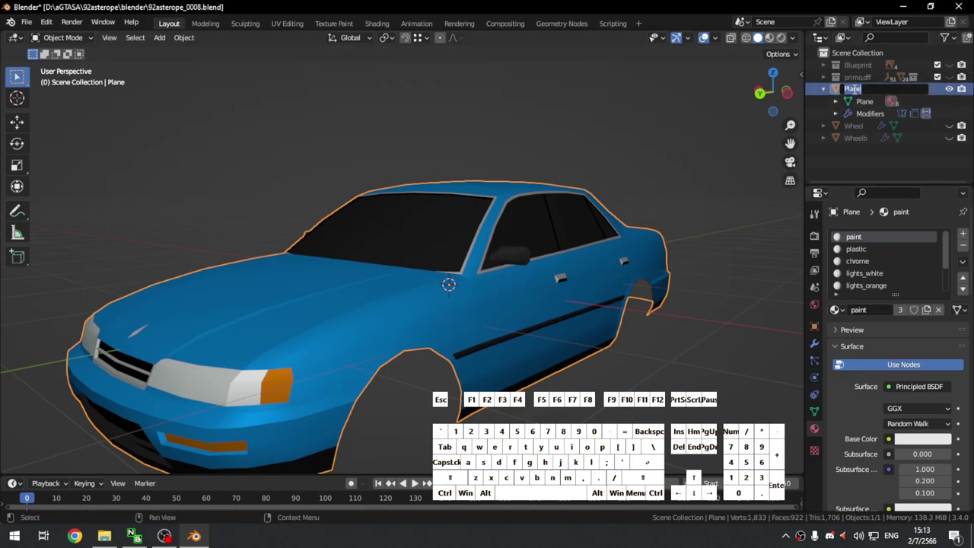
pyautogui.write('chassis')
pyautogui.press('Return')
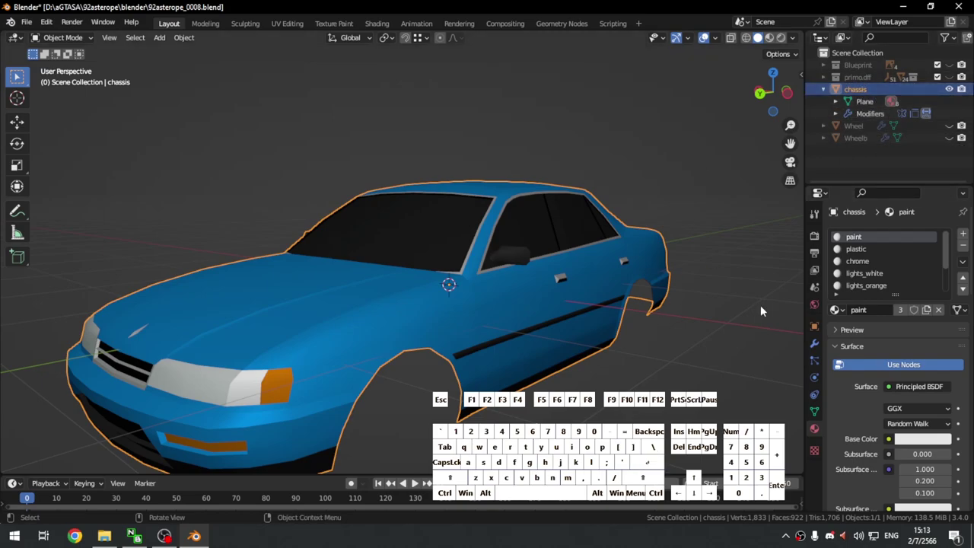
pyautogui.click(852, 87)
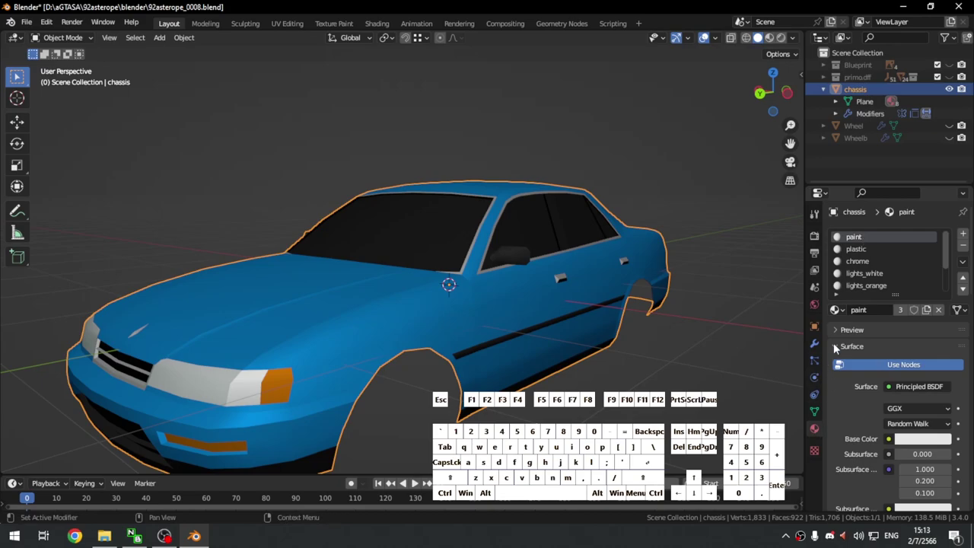
# Step: Replace the paint material of the chassis with the existing primary material and open the mesh in Edit Mode
pyautogui.click(836, 310)
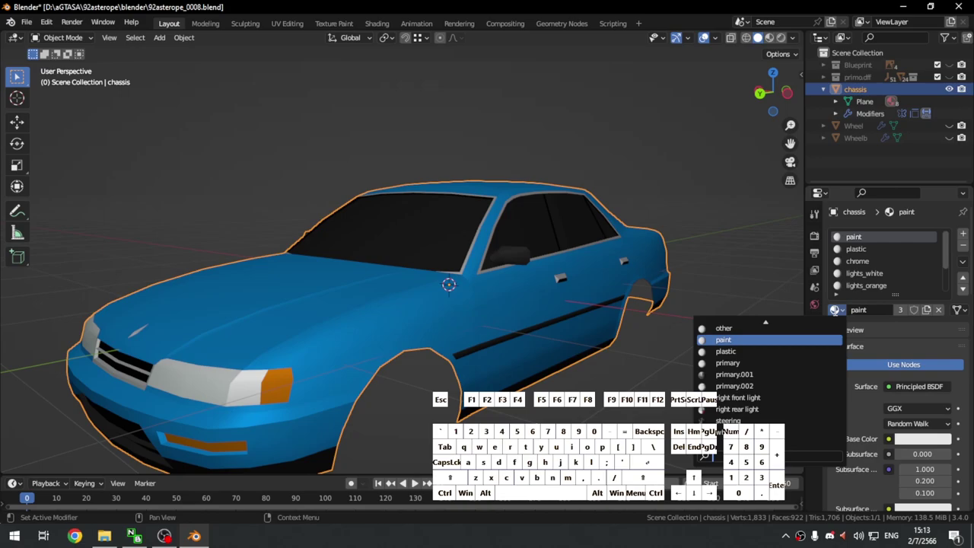
pyautogui.click(727, 363)
pyautogui.scroll(-3, 662, 365)
pyautogui.moveTo(662, 365); pyautogui.dragTo(430, 370, button='middle')
pyautogui.scroll(3, 533, 417)
pyautogui.press('Tab')
pyautogui.scroll(-2, 431, 369)
pyautogui.press('z')
pyautogui.click(519, 370)
pyautogui.click(521, 370)
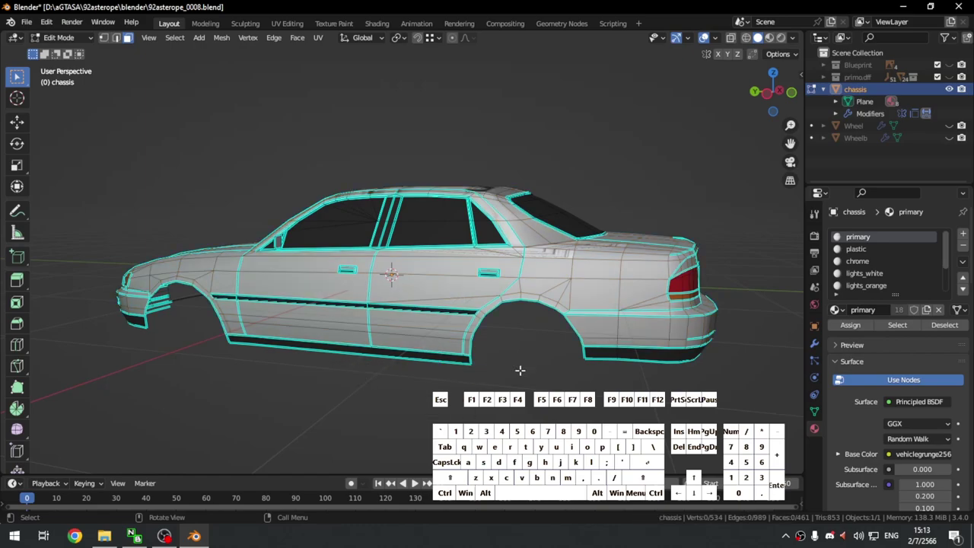
# Step: Undo the deselection of the chassis's primary-material faces and switch to the left orthographic view
pyautogui.moveTo(578, 327); pyautogui.dragTo(698, 340, button='middle')
pyautogui.hotkey('ctrl', 'z')
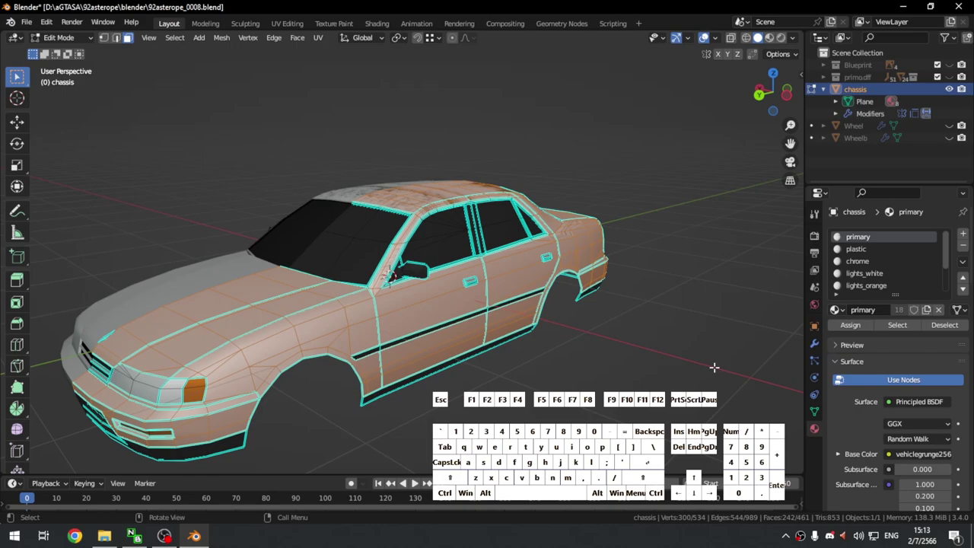
pyautogui.moveTo(714, 368); pyautogui.dragTo(668, 368, button='middle')
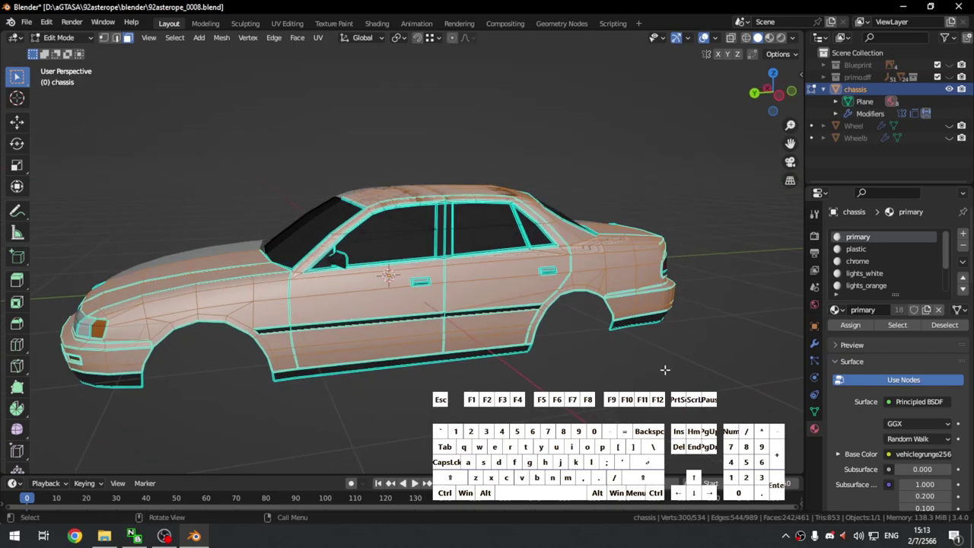
pyautogui.press('KP_3')
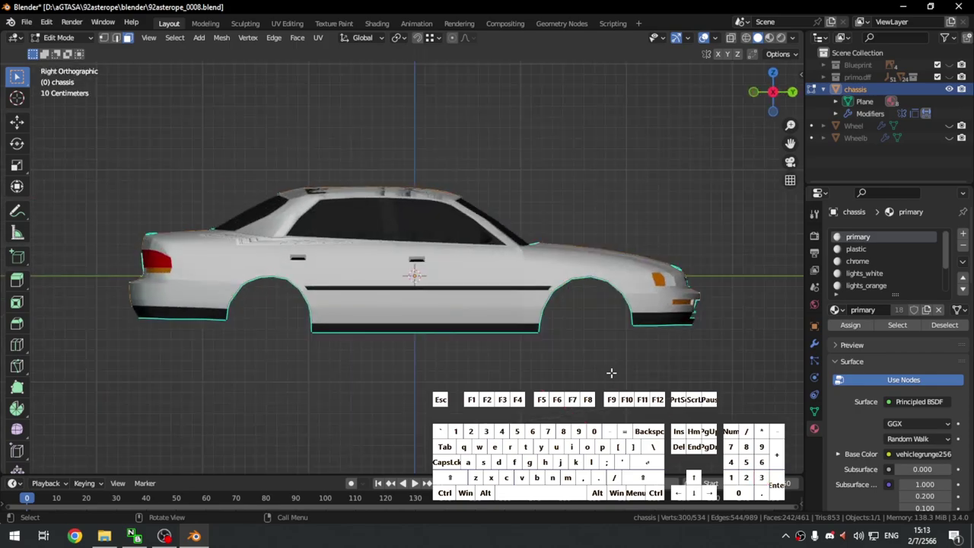
pyautogui.press('ctrl+KP_3')
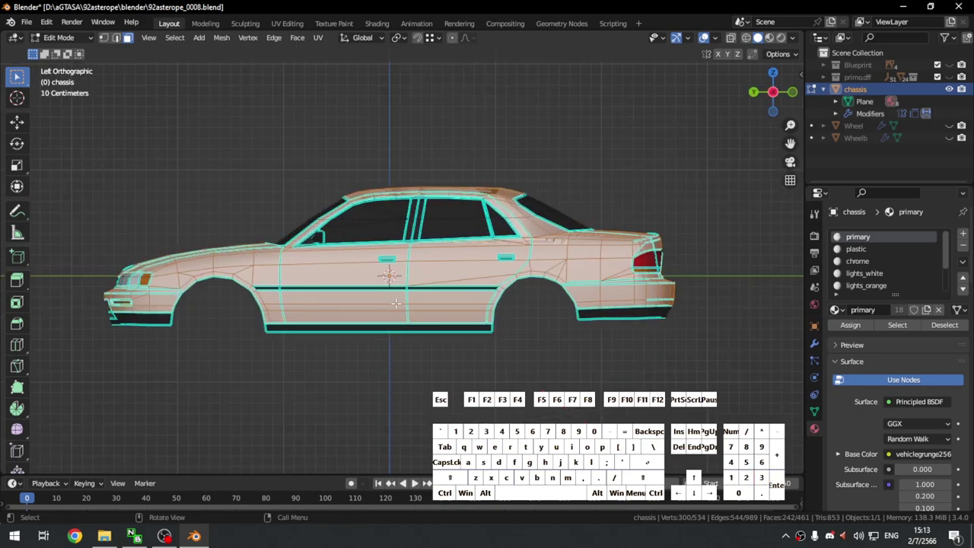
pyautogui.keyDown('shift'); pyautogui.moveTo(280, 293); pyautogui.dragTo(350, 293, button='middle'); pyautogui.keyUp('shift')
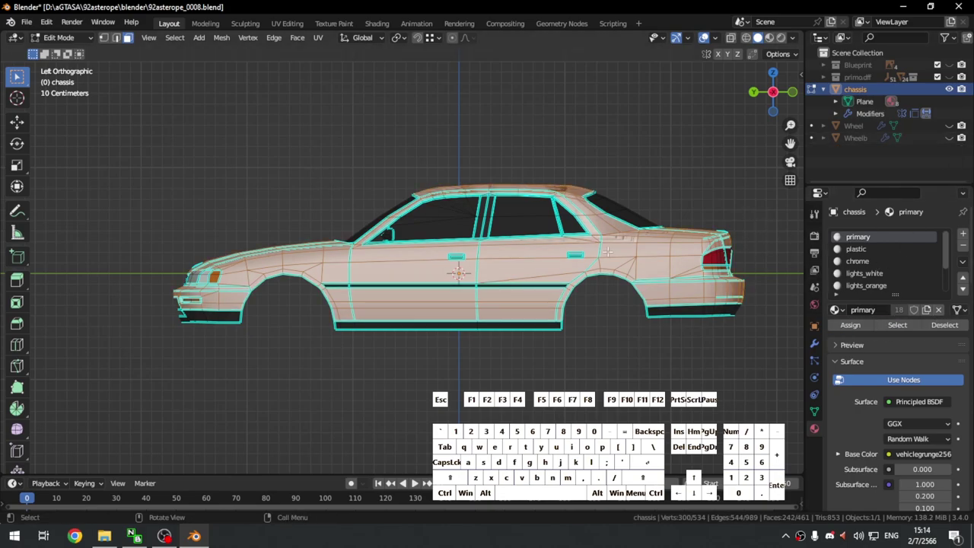
# Step: Remove the Project from View unwrap command from Quick Favorites and add it there again
pyautogui.rightClick(611, 327)
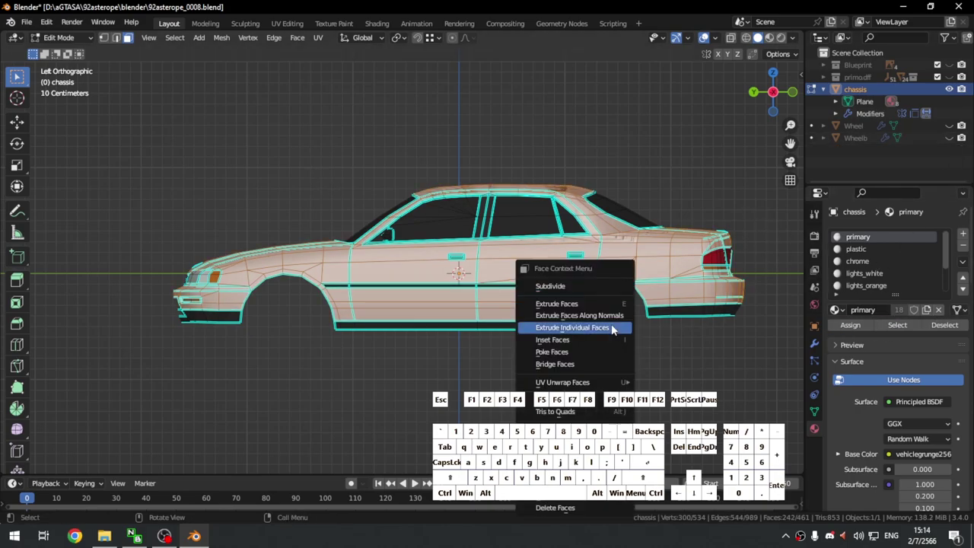
pyautogui.rightClick(601, 327)
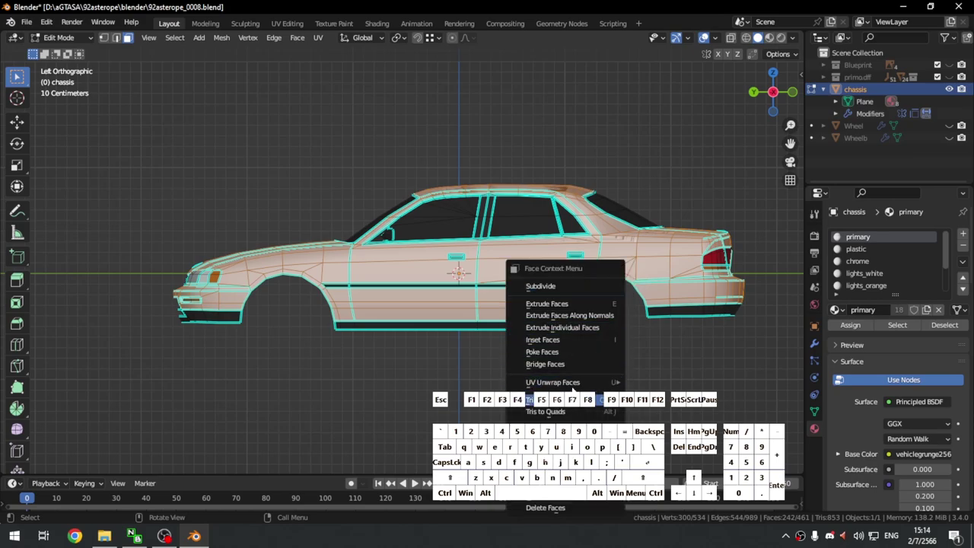
pyautogui.moveTo(573, 384)
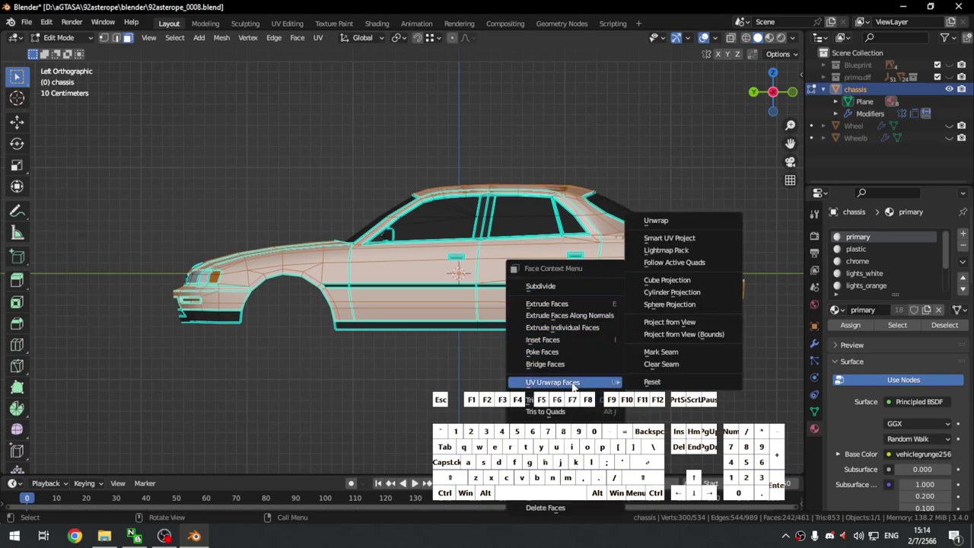
pyautogui.rightClick(671, 325)
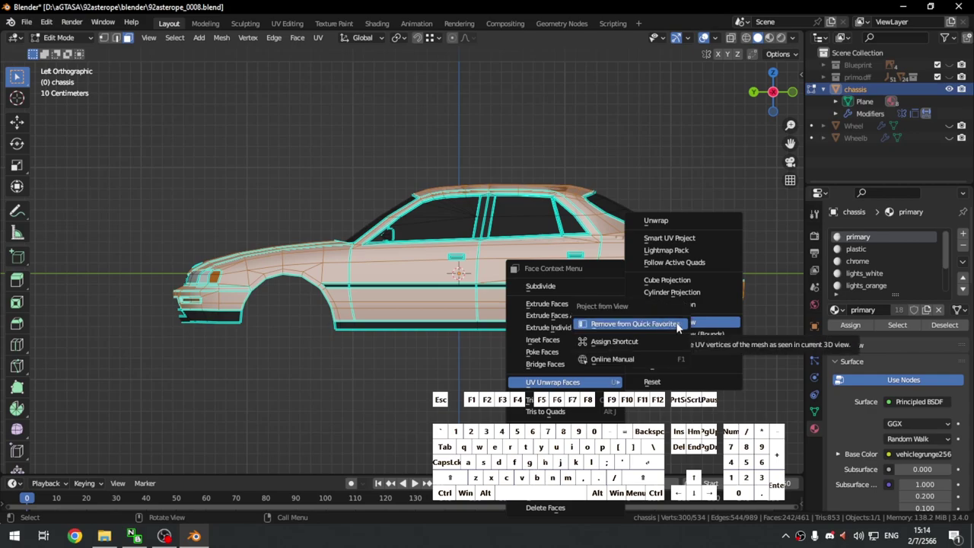
pyautogui.click(675, 324)
pyautogui.rightClick(670, 324)
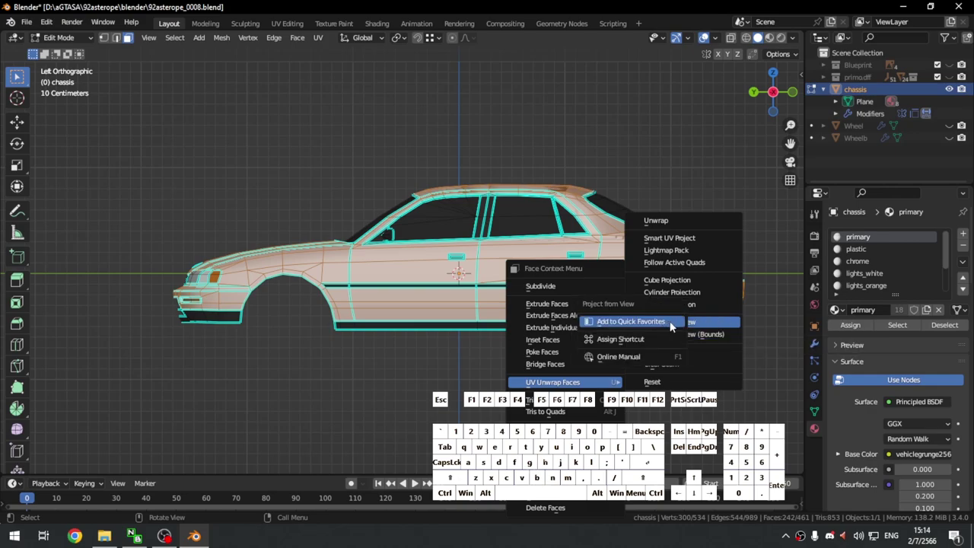
pyautogui.rightClick(670, 318)
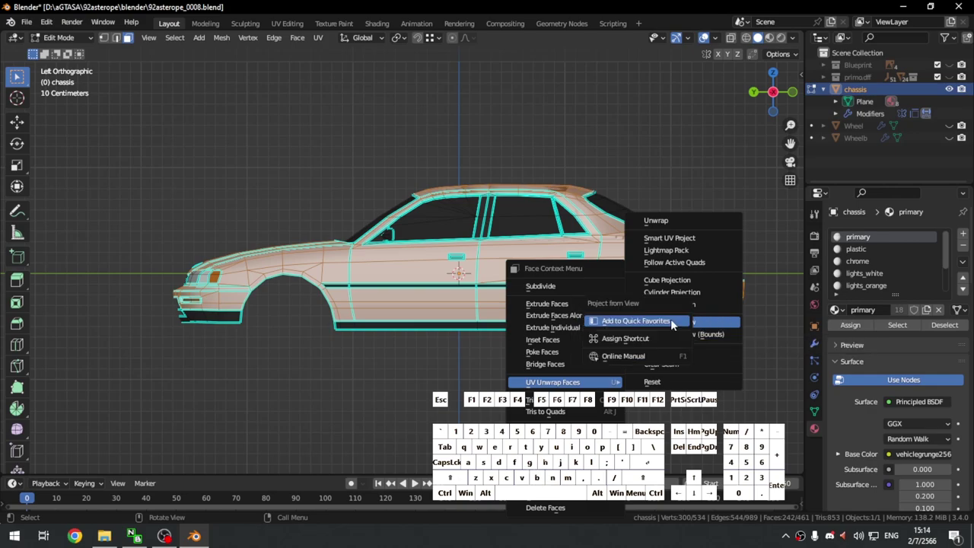
pyautogui.click(636, 321)
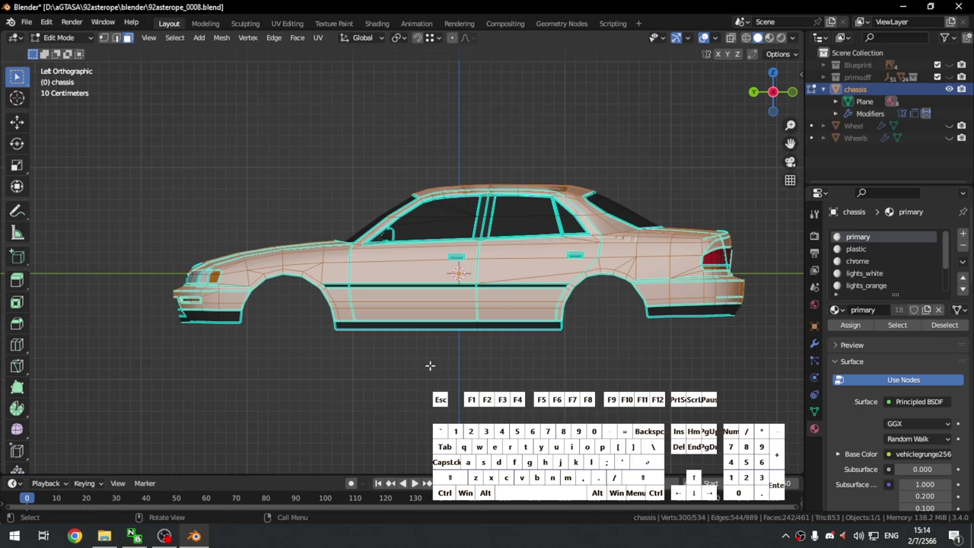
# Step: Look through Quick Favorites for the Project from View command and dismiss the list
pyautogui.moveTo(430, 365); pyautogui.dragTo(488, 380, button='middle')
pyautogui.press('q')
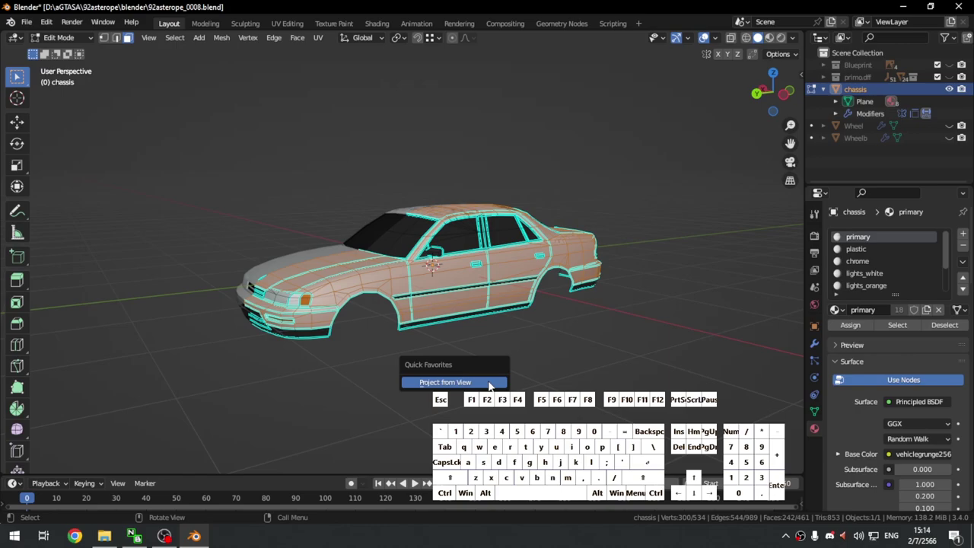
pyautogui.click(489, 383)
pyautogui.press('q')
pyautogui.press('Escape')
pyautogui.press('ctrl+KP_3')
pyautogui.press('KP_3')
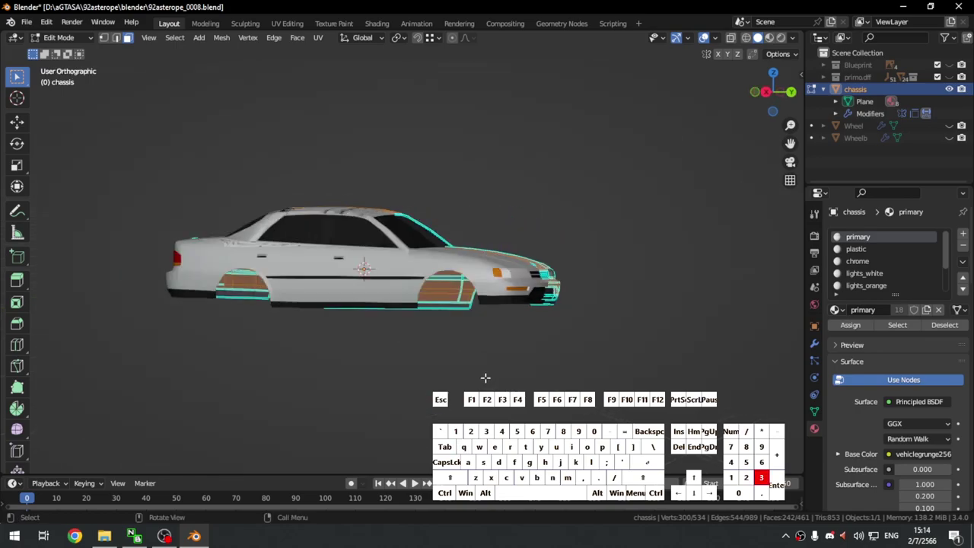
# Step: Project the selected primary faces' UVs from an angled perspective view and inspect the layout in the UV Editing workspace
pyautogui.keyDown('shift'); pyautogui.moveTo(289, 157); pyautogui.dragTo(473, 353, button='middle'); pyautogui.keyUp('shift')
pyautogui.press('q')
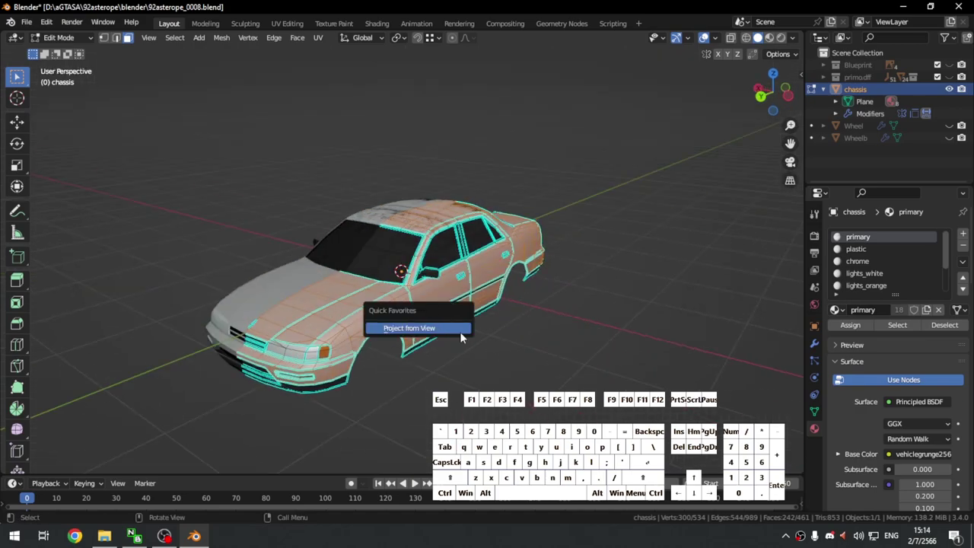
pyautogui.click(414, 337)
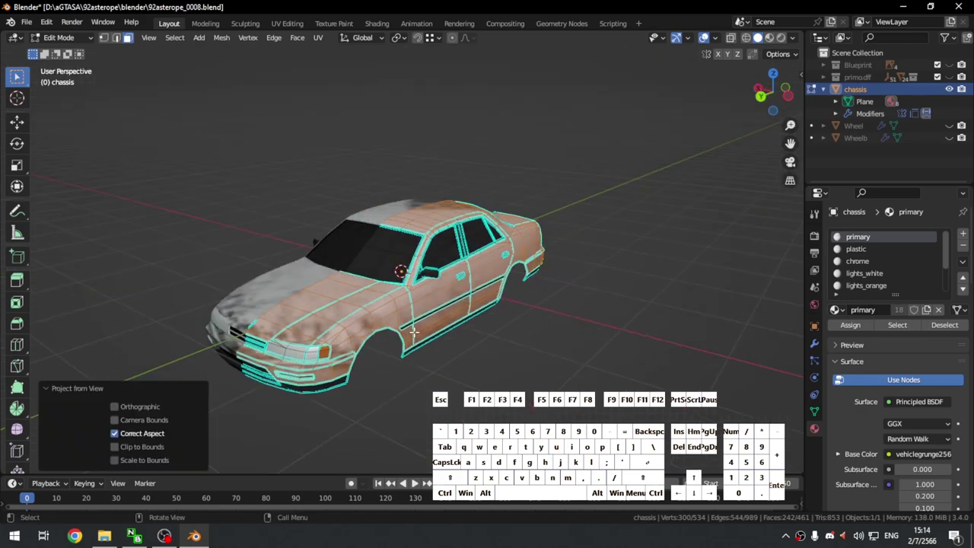
pyautogui.moveTo(403, 311); pyautogui.dragTo(372, 239, button='middle')
pyautogui.click(278, 24)
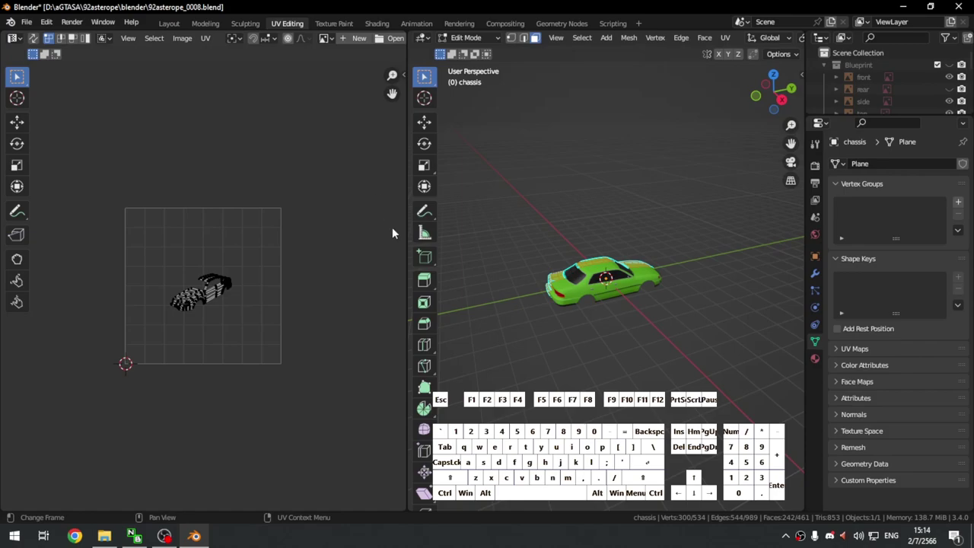
pyautogui.scroll(4, 272, 290)
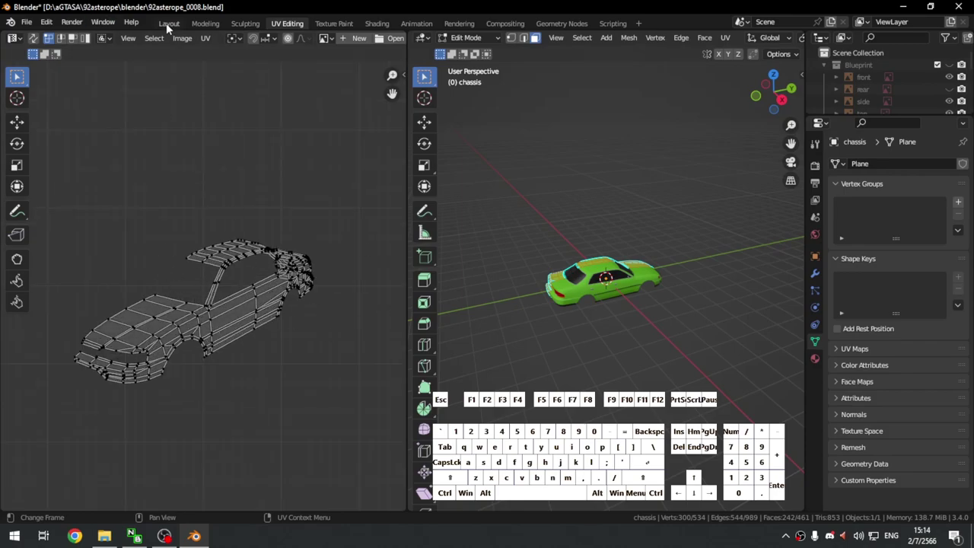
# Step: Project the selected primary faces' UVs from the left orthographic view and show them in the UV Editing workspace
pyautogui.click(168, 23)
pyautogui.press('KP_3')
pyautogui.press('ctrl+KP_3')
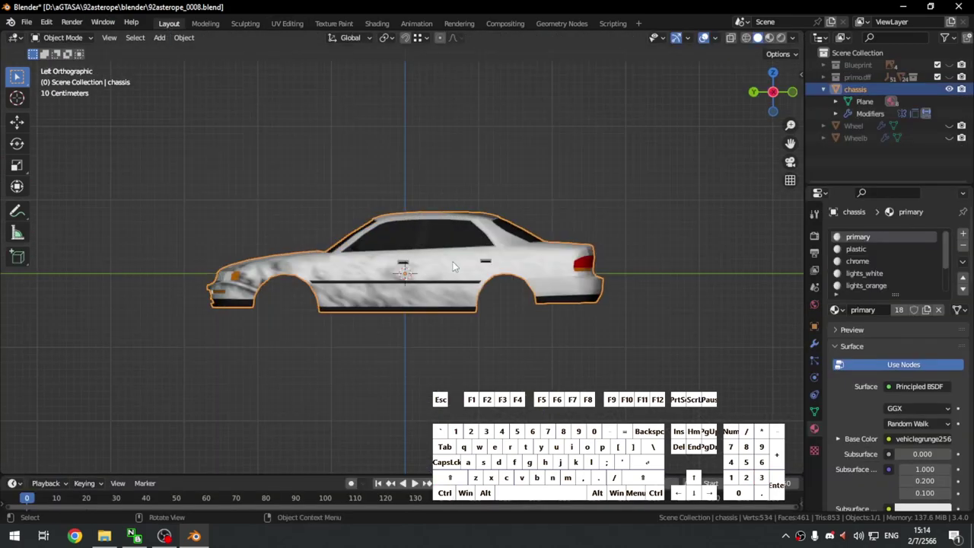
pyautogui.press('q')
pyautogui.press('Tab')
pyautogui.press('q')
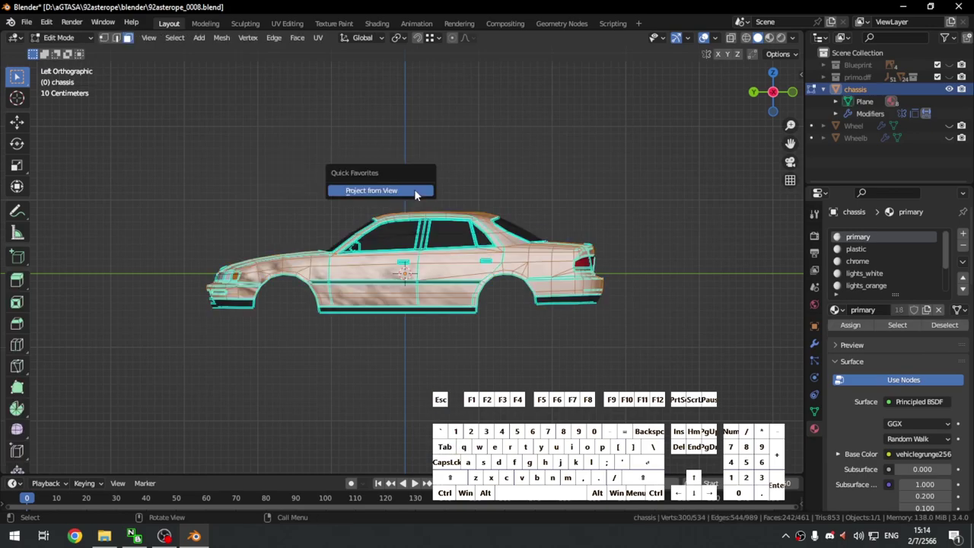
pyautogui.click(414, 191)
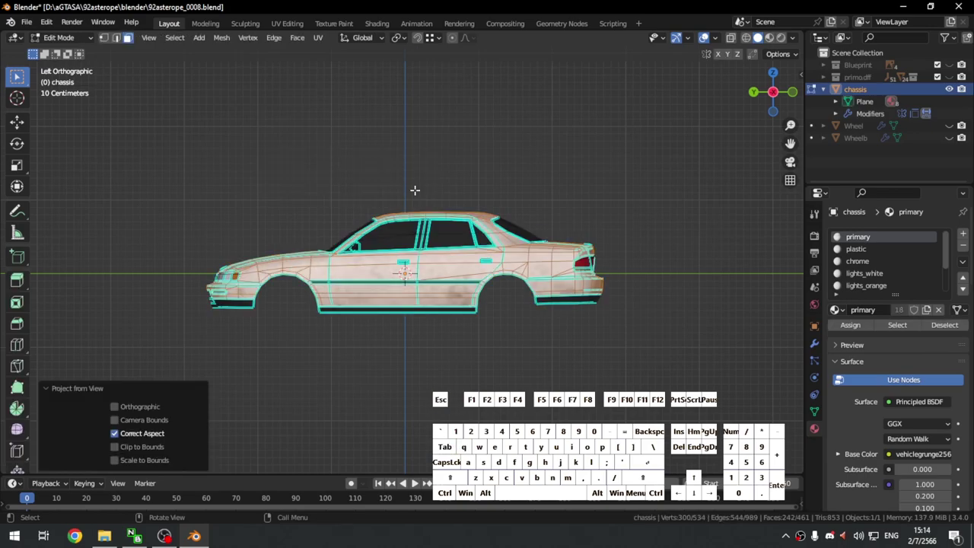
pyautogui.click(287, 24)
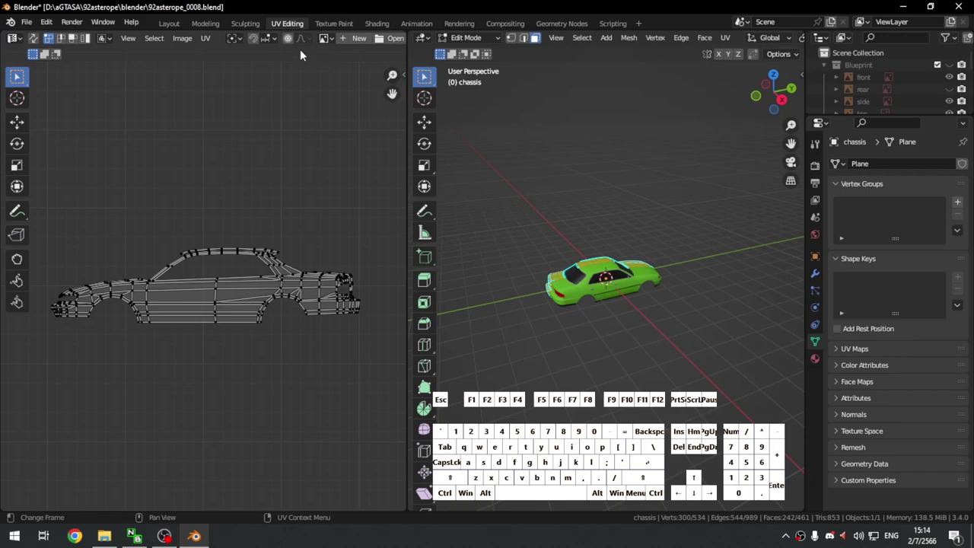
# Step: Display the vehiclegrunge256.PNG image behind the chassis UVs in the UV Editor
pyautogui.click(326, 38)
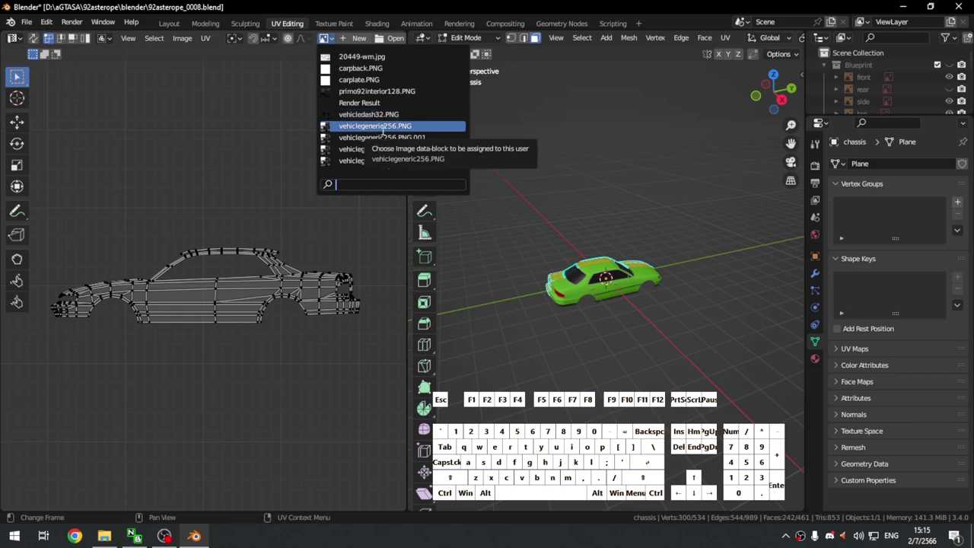
pyautogui.scroll(-3, 384, 129)
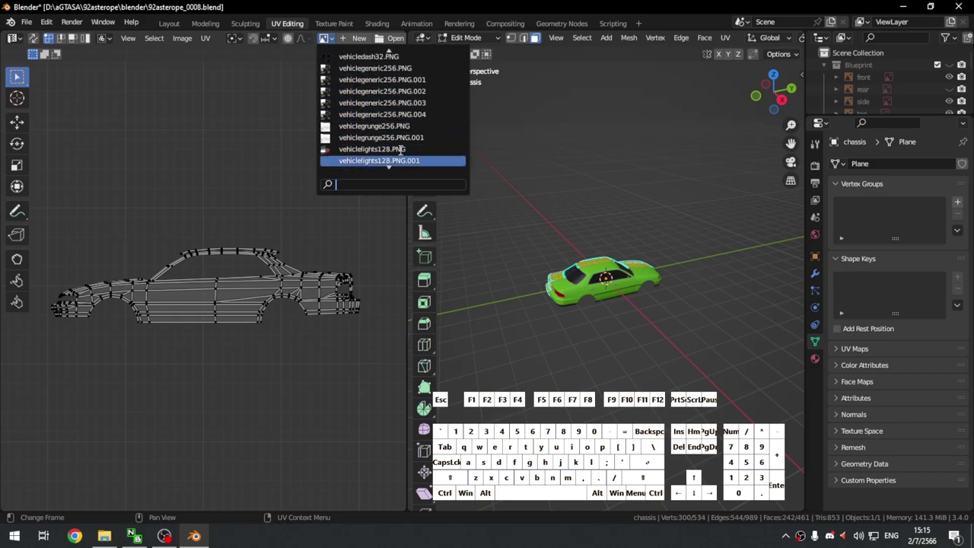
pyautogui.click(384, 131)
pyautogui.scroll(-6, 269, 282)
pyautogui.keyDown('shift'); pyautogui.moveTo(211, 275); pyautogui.dragTo(220, 288, button='middle'); pyautogui.keyUp('shift')
pyautogui.scroll(4, 218, 298)
pyautogui.press('shift')
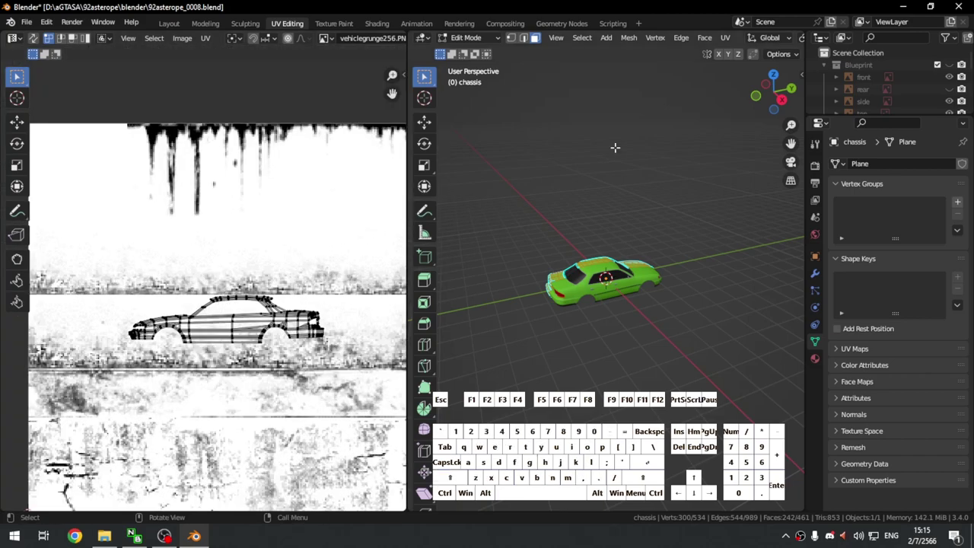
# Step: Switch the UV Editing workspace's 3D viewport to Solid shading and frame the front side of the car
pyautogui.press('z')
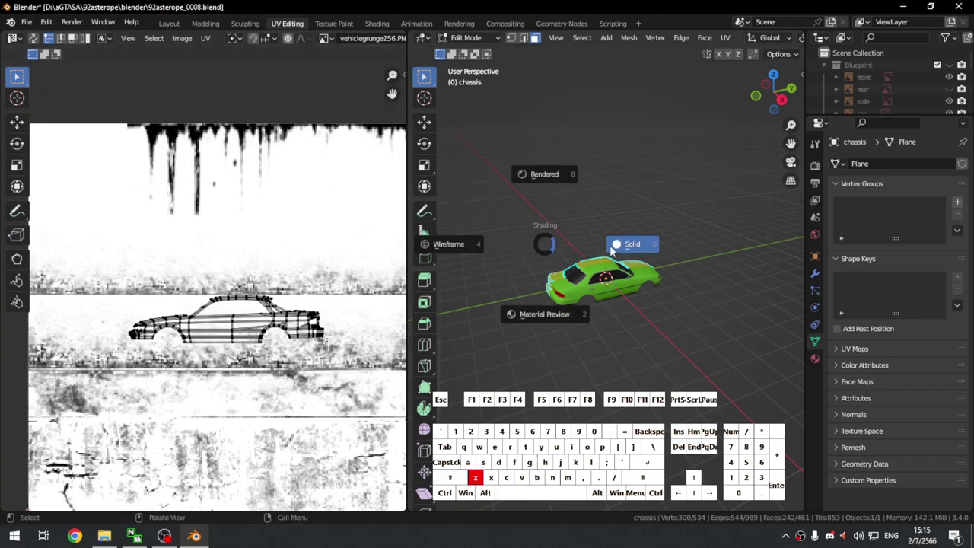
pyautogui.moveTo(563, 329); pyautogui.dragTo(609, 329, button='middle')
pyautogui.scroll(5, 654, 324)
pyautogui.moveTo(609, 329); pyautogui.dragTo(684, 333, button='middle')
pyautogui.keyDown('shift'); pyautogui.moveTo(540, 354); pyautogui.dragTo(637, 332, button='middle'); pyautogui.keyUp('shift')
# Step: Select all the projected car UVs and move them up to the upper-left area of the grunge texture
pyautogui.moveTo(114, 283); pyautogui.dragTo(346, 399)
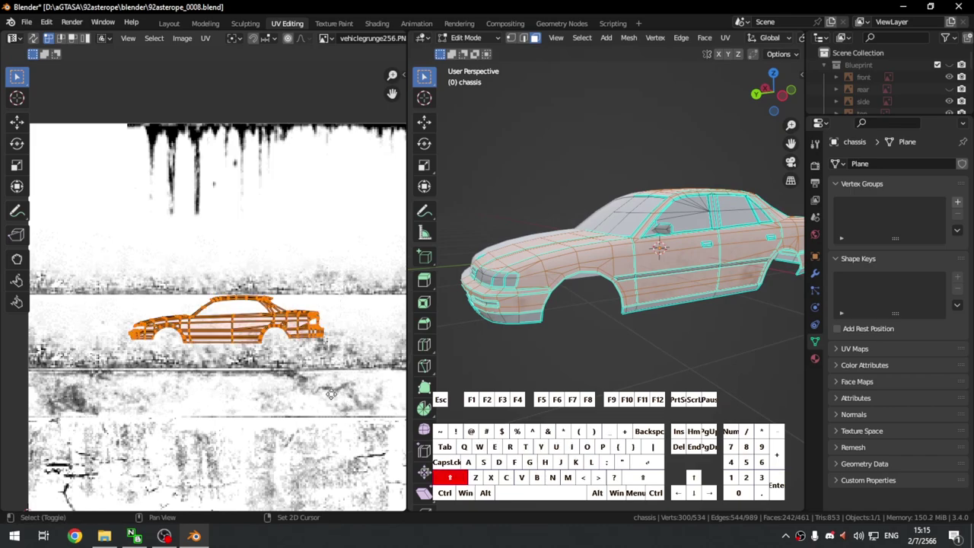
pyautogui.keyDown('shift'); pyautogui.moveTo(331, 394); pyautogui.dragTo(308, 403, button='middle'); pyautogui.keyUp('shift')
pyautogui.press('g')
pyautogui.click(235, 313)
pyautogui.keyDown('shift'); pyautogui.moveTo(235, 312); pyautogui.dragTo(353, 383, button='middle'); pyautogui.keyUp('shift')
pyautogui.press('g')
pyautogui.click(316, 325)
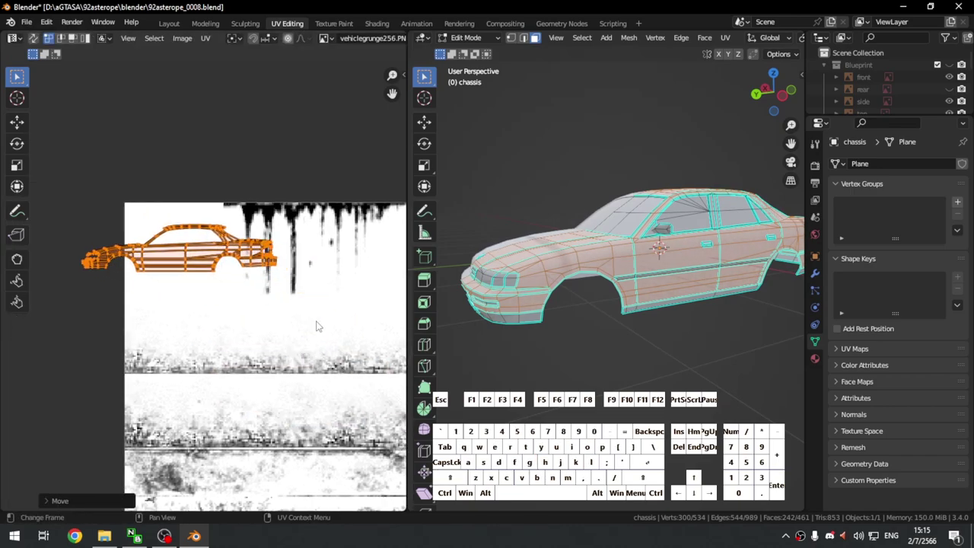
# Step: Scale the selected car UVs down to a tiny patch within the clean white area of the grunge texture
pyautogui.press('s')
pyautogui.click(206, 244)
pyautogui.scroll(4, 332, 162)
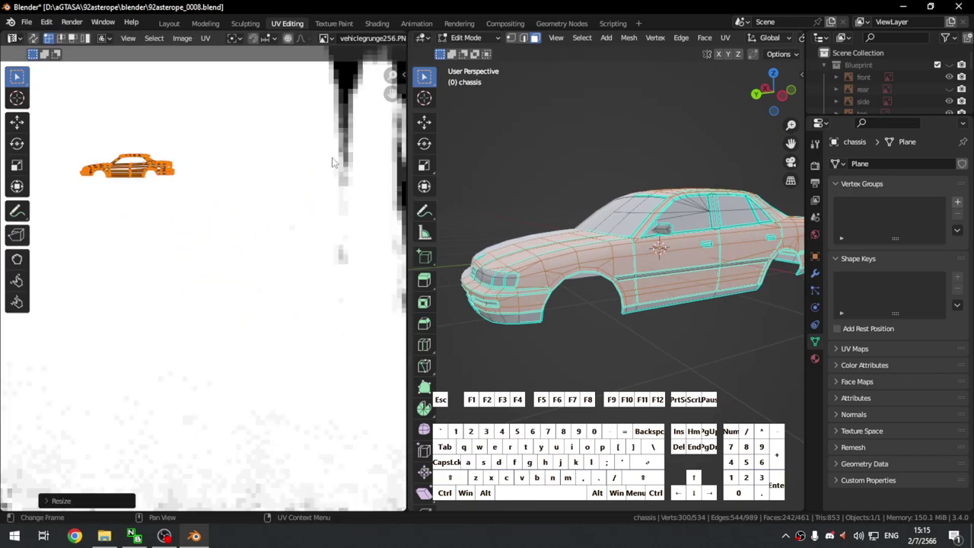
pyautogui.press('s')
pyautogui.click(149, 167)
pyautogui.scroll(3, 224, 288)
pyautogui.keyDown('shift'); pyautogui.moveTo(224, 289); pyautogui.dragTo(296, 310, button='middle'); pyautogui.keyUp('shift')
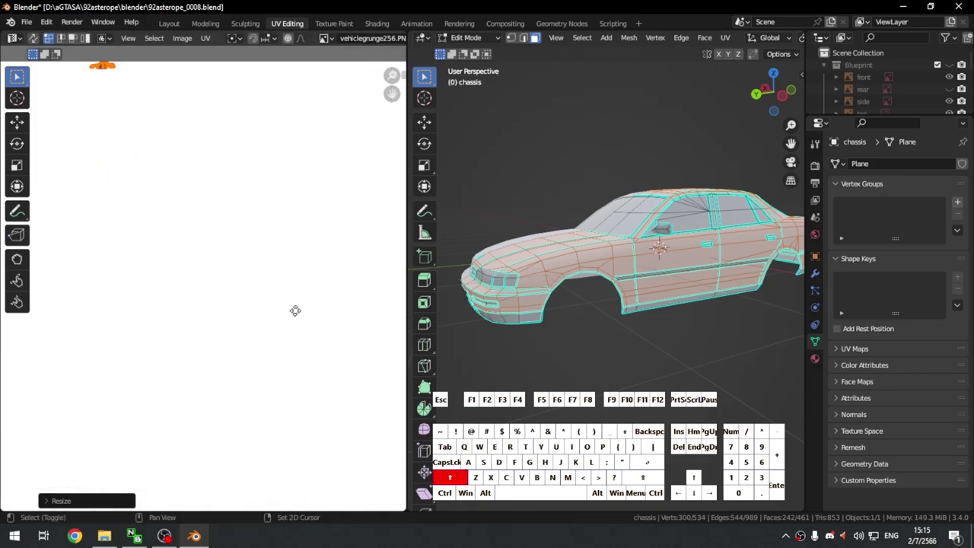
# Step: Return to the Layout workspace and examine the chassis paint from the front and side
pyautogui.click(169, 23)
pyautogui.moveTo(335, 242); pyautogui.dragTo(451, 311, button='middle')
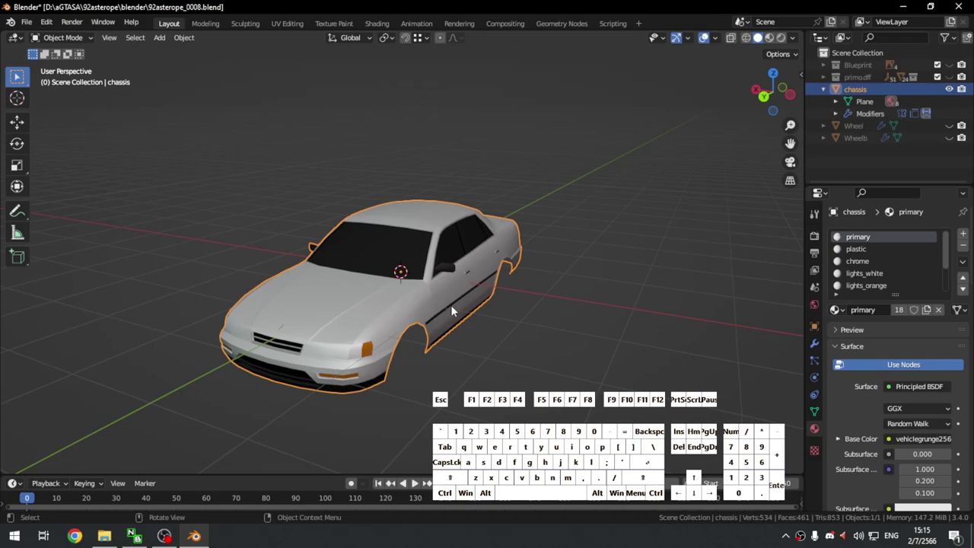
pyautogui.moveTo(451, 306); pyautogui.dragTo(412, 353, button='middle')
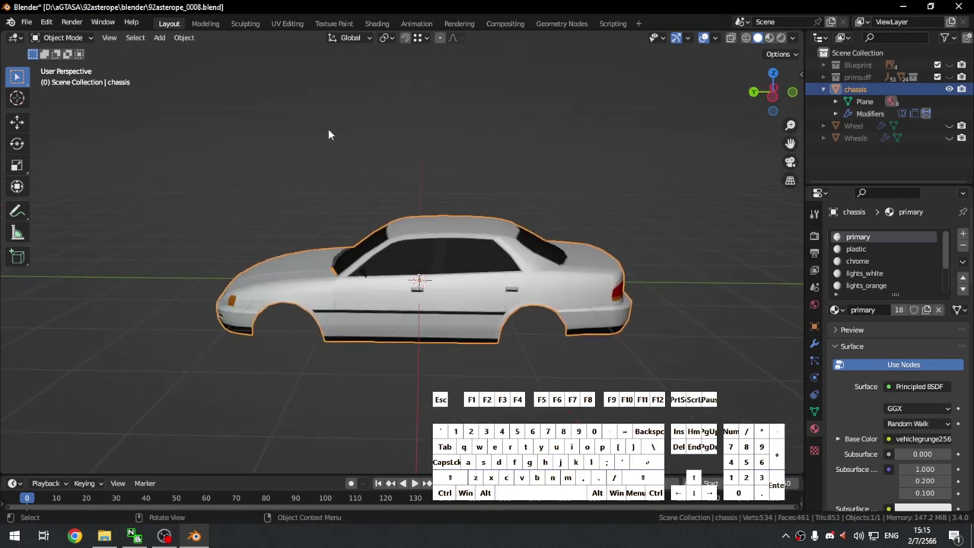
# Step: Open the chassis in Edit Mode, clear the selection, and select linked body faces in face mode, delimited by seams
pyautogui.press('Tab')
pyautogui.moveTo(476, 350); pyautogui.dragTo(530, 368, button='middle')
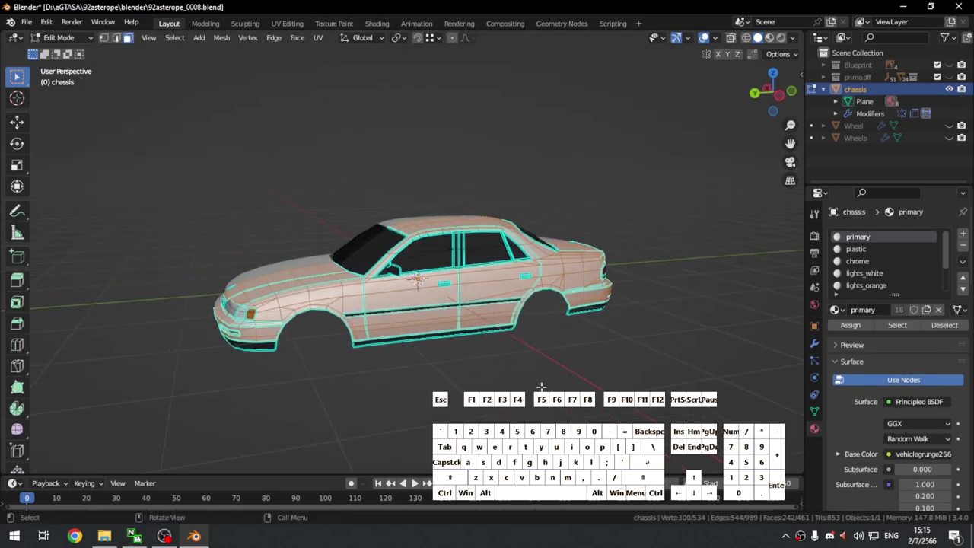
pyautogui.click(541, 386)
pyautogui.scroll(3, 438, 374)
pyautogui.keyDown('shift'); pyautogui.moveTo(439, 375); pyautogui.dragTo(453, 356, button='middle'); pyautogui.keyUp('shift')
pyautogui.press('3')
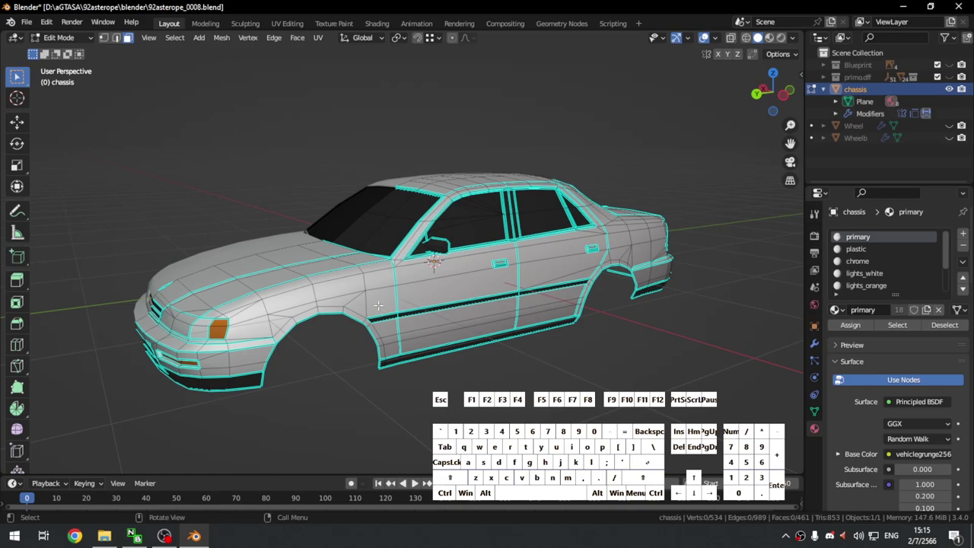
pyautogui.moveTo(381, 306); pyautogui.dragTo(325, 397, button='middle')
pyautogui.press('l')
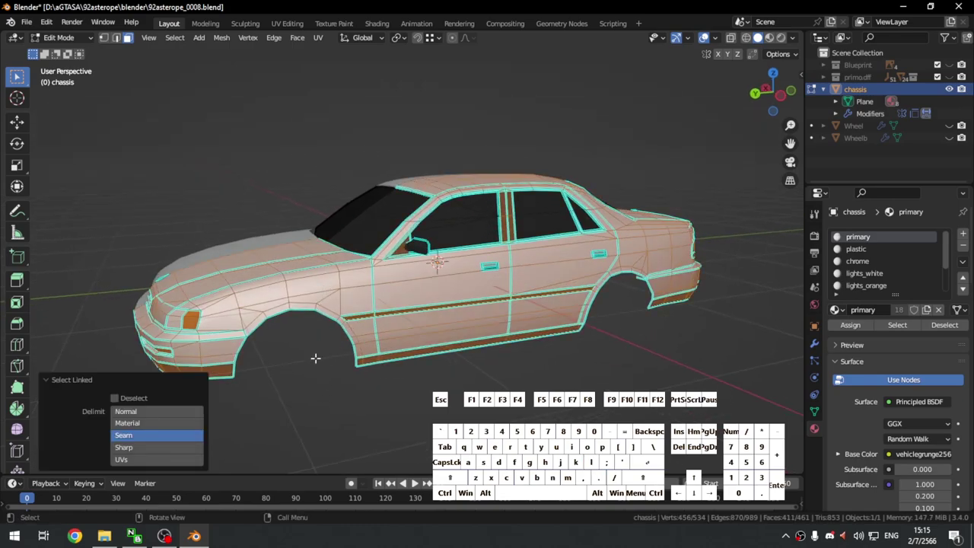
# Step: Delimit the linked selection by sharp edges instead of seams and select the front fender's linked faces
pyautogui.click(145, 446)
pyautogui.click(347, 428)
pyautogui.press('l')
pyautogui.moveTo(293, 375); pyautogui.dragTo(319, 371, button='middle')
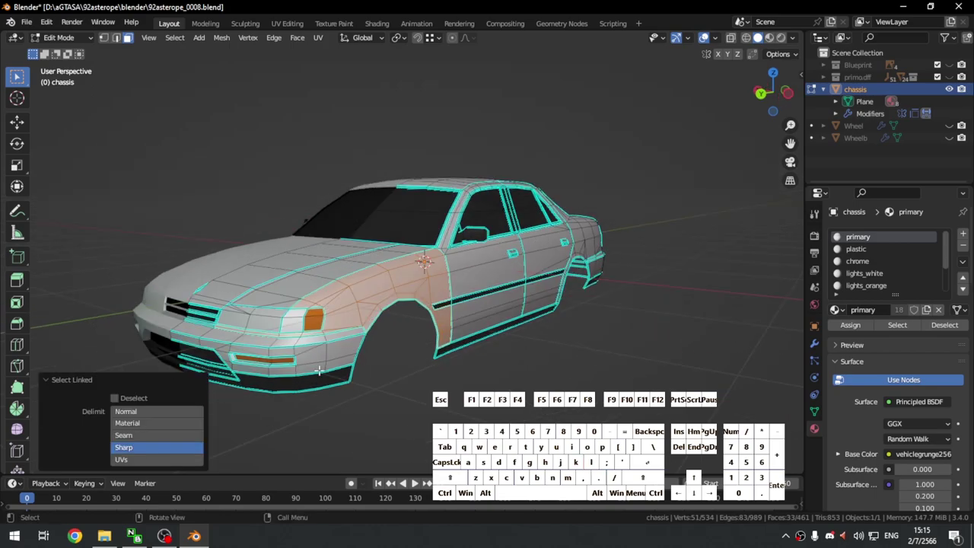
pyautogui.click(134, 535)
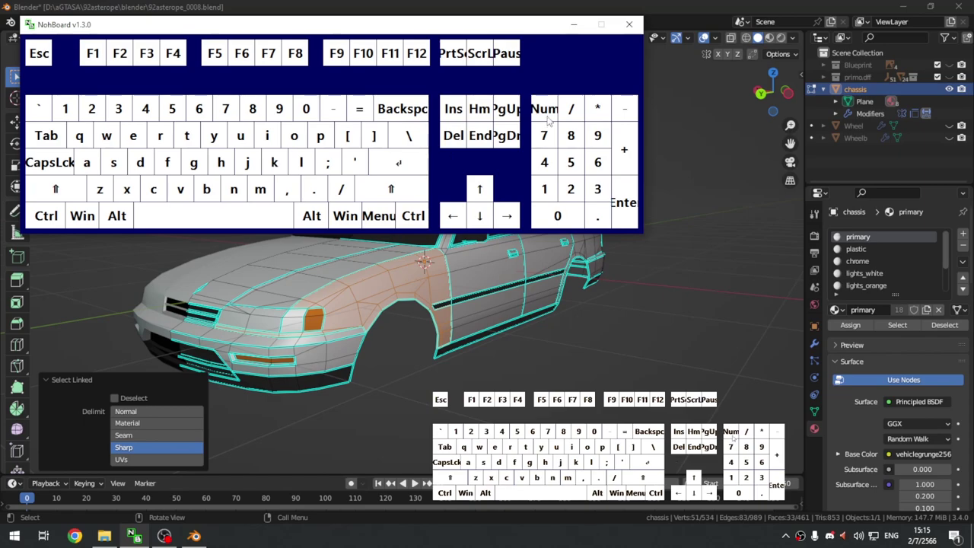
pyautogui.click(651, 4)
pyautogui.hotkey('ctrl', 'z')
# Step: Select the linked faces of the fender, doors, roof side and rear quarter, delimited by sharp edges
pyautogui.press('l')
pyautogui.moveTo(417, 398); pyautogui.dragTo(401, 282, button='middle')
pyautogui.press('l')
pyautogui.moveTo(449, 304); pyautogui.dragTo(406, 321, button='middle')
pyautogui.press('l')
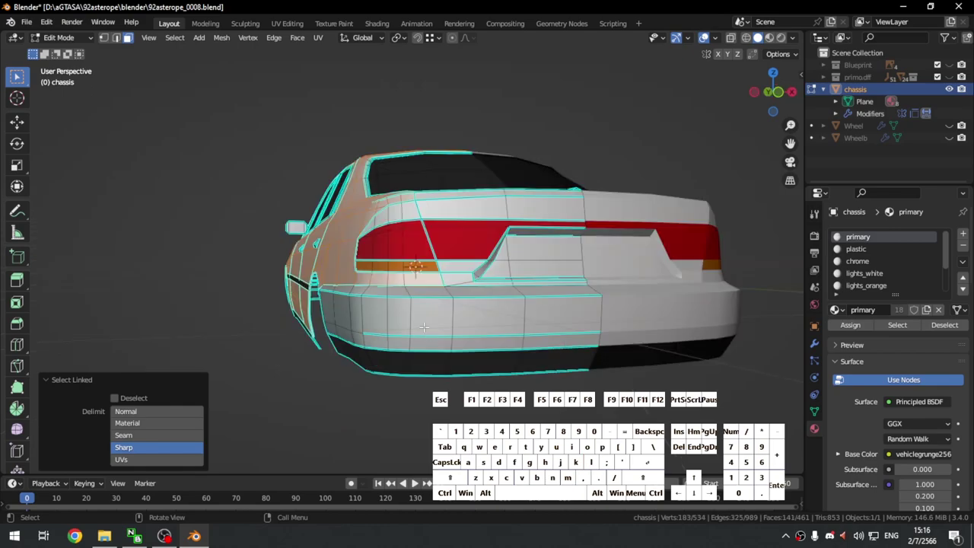
pyautogui.scroll(2, 420, 265)
pyautogui.moveTo(421, 266); pyautogui.dragTo(442, 284, button='middle')
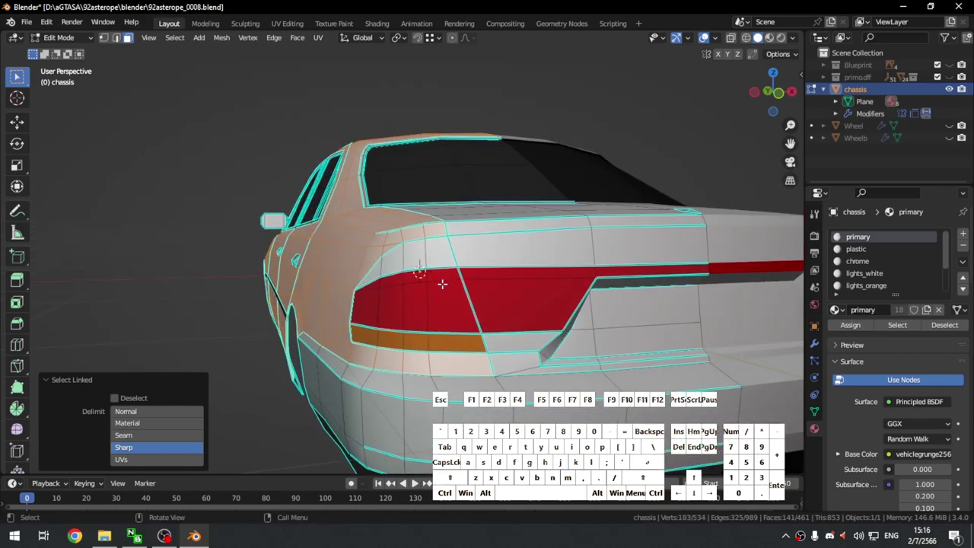
pyautogui.press('l')
pyautogui.scroll(-2, 426, 258)
pyautogui.moveTo(452, 318); pyautogui.dragTo(413, 338, button='middle')
pyautogui.keyDown('shift'); pyautogui.moveTo(468, 353); pyautogui.dragTo(418, 347, button='middle'); pyautogui.keyUp('shift')
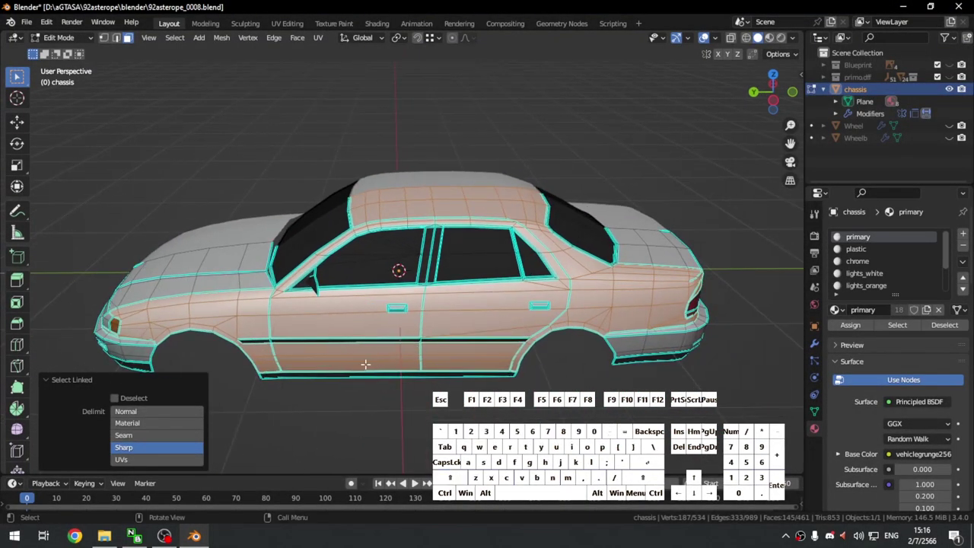
# Step: Project the selected body side faces' UVs from the orthographic left side view
pyautogui.keyDown('shift'); pyautogui.moveTo(365, 364); pyautogui.dragTo(408, 363, button='middle'); pyautogui.keyUp('shift')
pyautogui.moveTo(420, 321); pyautogui.dragTo(417, 377, button='middle')
pyautogui.scroll(4, 449, 296)
pyautogui.scroll(-7, 439, 327)
pyautogui.moveTo(488, 387); pyautogui.dragTo(473, 309, button='middle')
pyautogui.press('KP_3')
pyautogui.press('ctrl+KP_3')
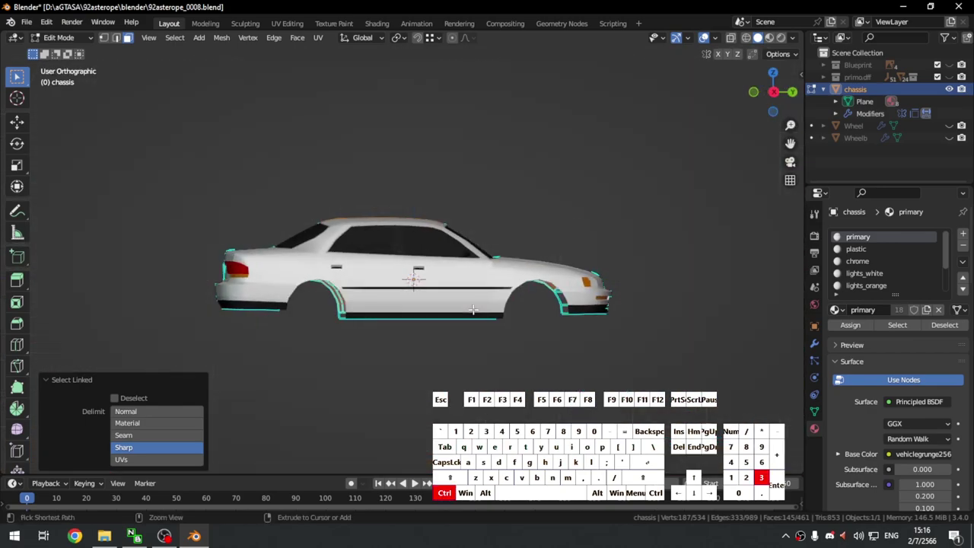
pyautogui.press('q')
pyautogui.click(445, 203)
# Step: Switch to the UV Editing workspace and move the projected side UVs up onto the grunge texture's uppermost dirt strip
pyautogui.click(287, 23)
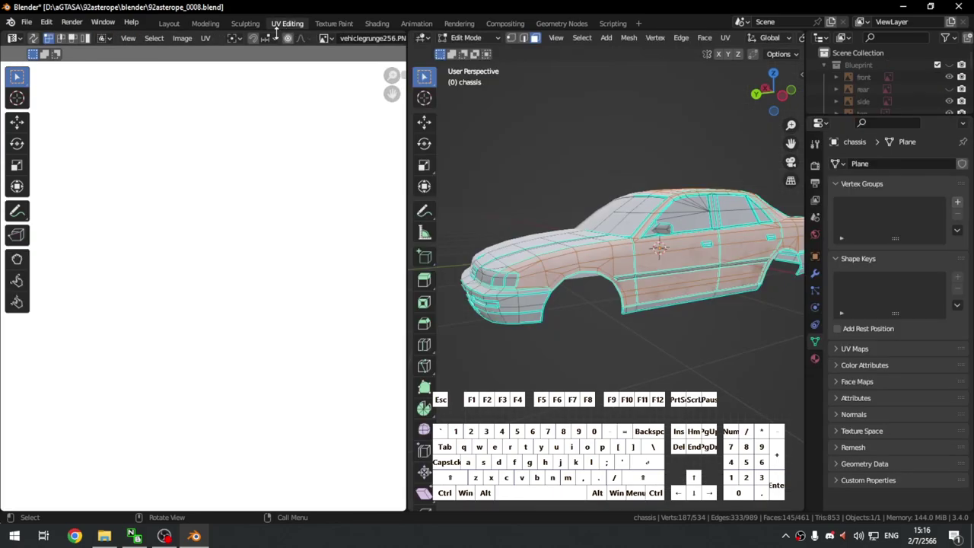
pyautogui.scroll(-3, 259, 289)
pyautogui.keyDown('shift'); pyautogui.moveTo(260, 289); pyautogui.dragTo(138, 197, button='middle'); pyautogui.keyUp('shift')
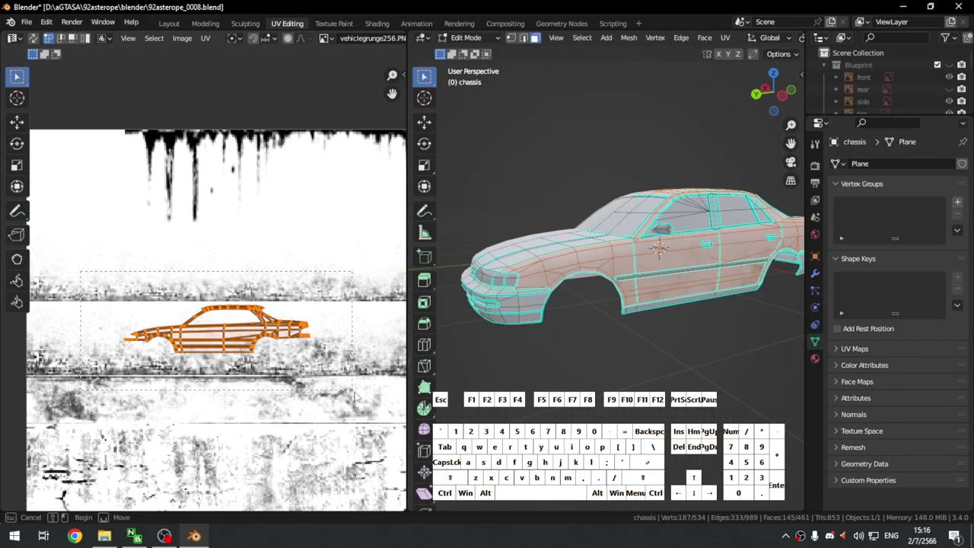
pyautogui.keyDown('shift'); pyautogui.moveTo(310, 407); pyautogui.dragTo(320, 414, button='middle'); pyautogui.keyUp('shift')
pyautogui.press('g')
pyautogui.click(225, 326)
pyautogui.keyDown('shift'); pyautogui.moveTo(225, 326); pyautogui.dragTo(286, 353, button='middle'); pyautogui.keyUp('shift')
pyautogui.press('g')
pyautogui.click(309, 356)
# Step: Scale up the side UVs and place them with the sills over the uppermost dirt strip
pyautogui.press('s')
pyautogui.click(395, 364)
pyautogui.press('g')
pyautogui.click(342, 368)
pyautogui.keyDown('shift'); pyautogui.moveTo(342, 368); pyautogui.dragTo(246, 361, button='middle'); pyautogui.keyUp('shift')
pyautogui.press('g')
pyautogui.click(366, 355)
# Step: Fine-tune the side UVs' position so the sills meet the lower border of the dirt strip
pyautogui.keyDown('ctrl'); pyautogui.hscroll(3, 357, 349); pyautogui.keyUp('ctrl')
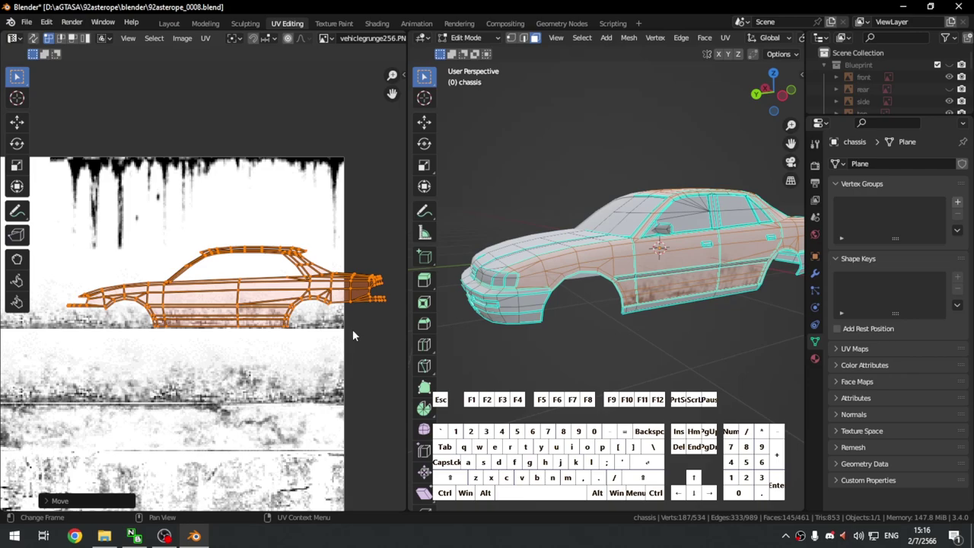
pyautogui.scroll(6, 259, 335)
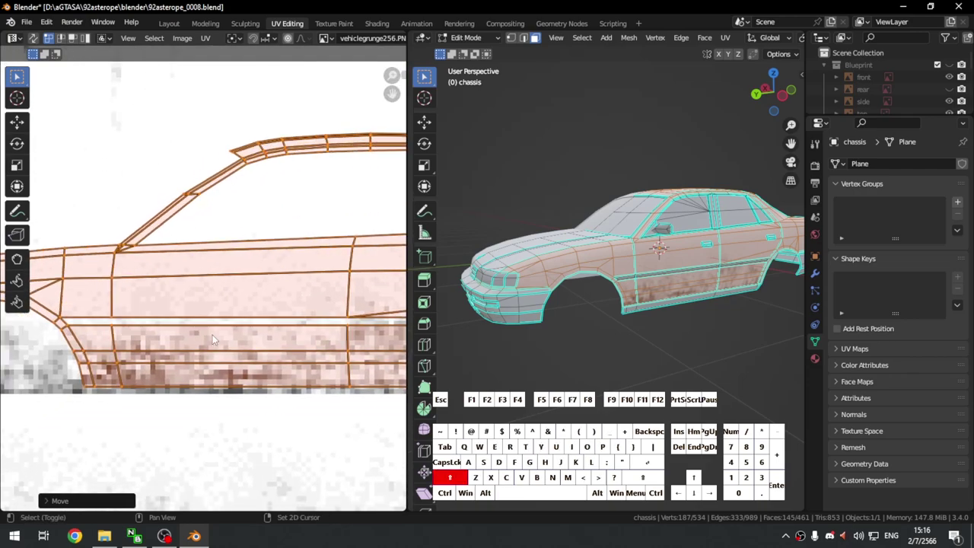
pyautogui.scroll(2, 213, 343)
pyautogui.press('g')
pyautogui.click(212, 362)
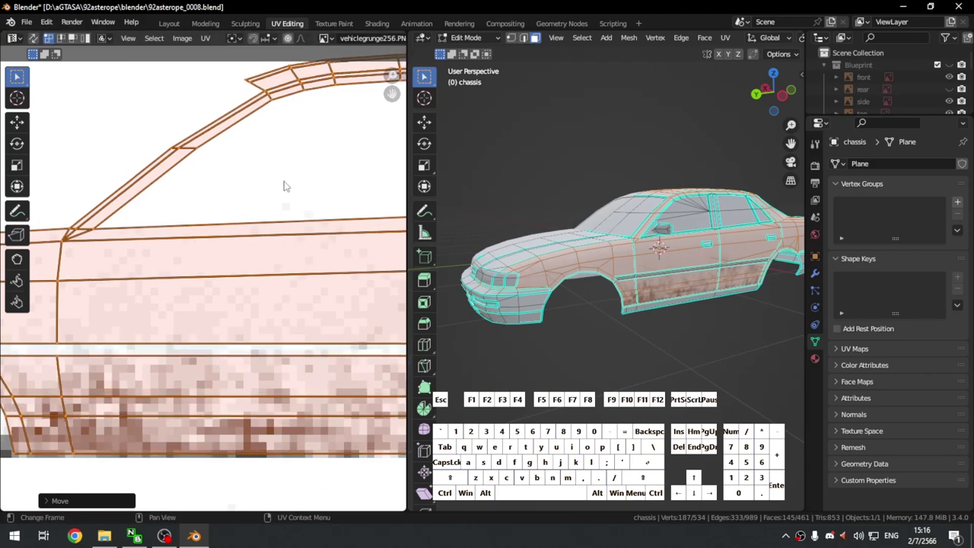
# Step: Return to the Layout workspace and examine the grunge along the car's rear and side
pyautogui.click(169, 23)
pyautogui.moveTo(365, 324); pyautogui.dragTo(427, 314, button='middle')
pyautogui.scroll(4, 443, 335)
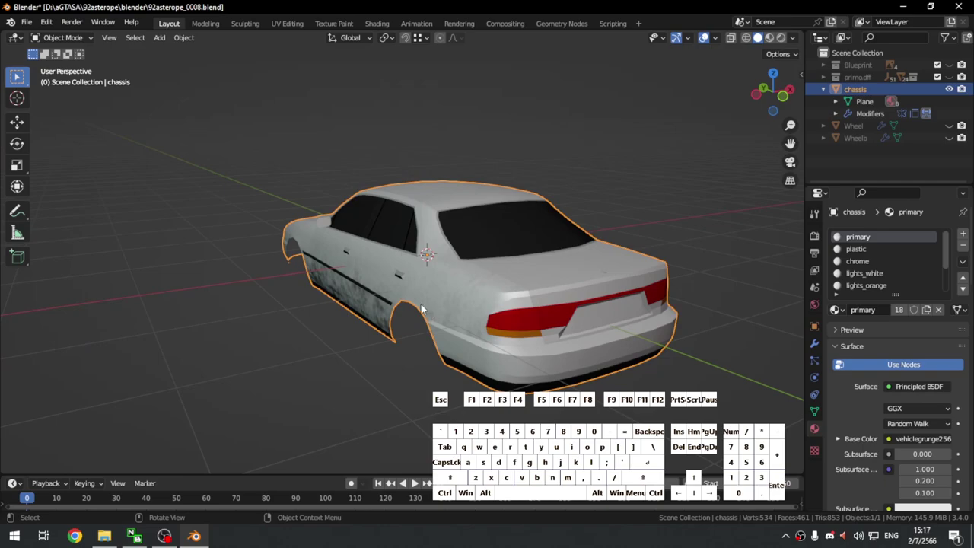
pyautogui.moveTo(430, 313); pyautogui.dragTo(571, 310, button='middle')
pyautogui.scroll(3, 540, 307)
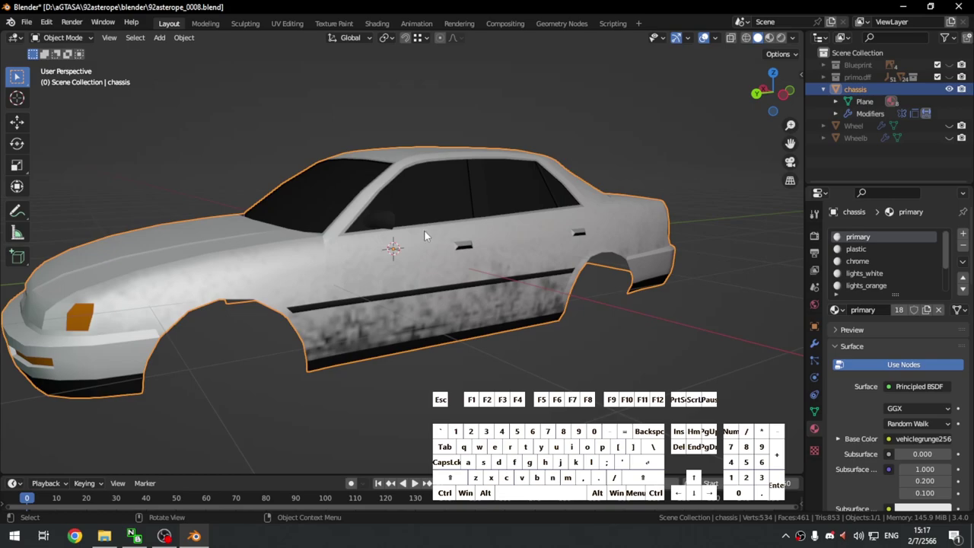
# Step: Examine in the UV Editing workspace how the side UVs overlap the grunge texture's dirty and clean areas
pyautogui.click(296, 23)
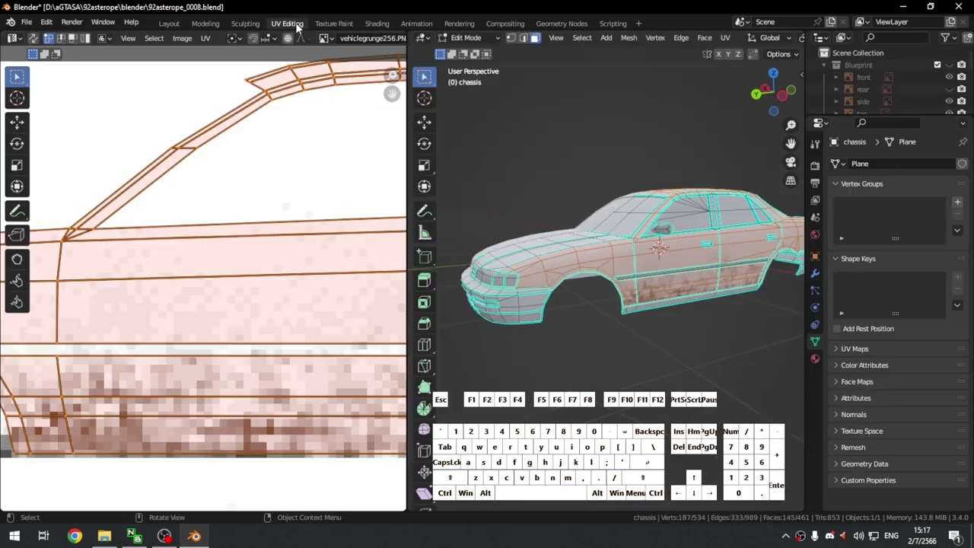
pyautogui.scroll(-3, 329, 216)
pyautogui.scroll(5, 317, 196)
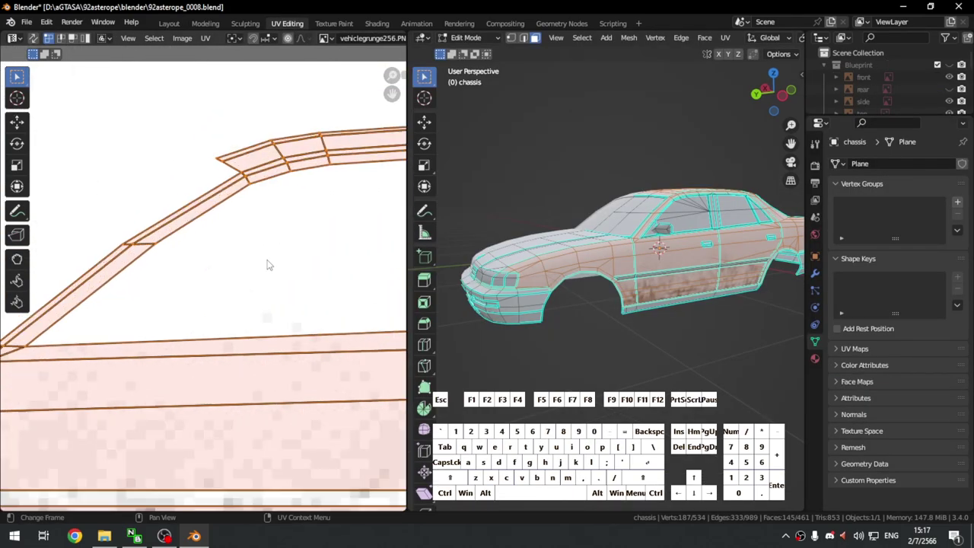
pyautogui.scroll(-2, 263, 263)
pyautogui.scroll(4, 315, 213)
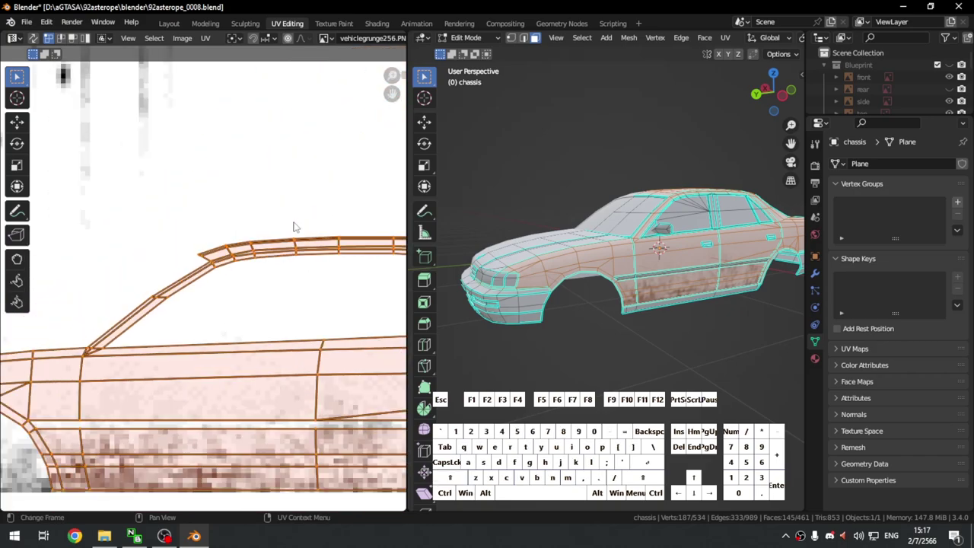
pyautogui.scroll(2, 344, 201)
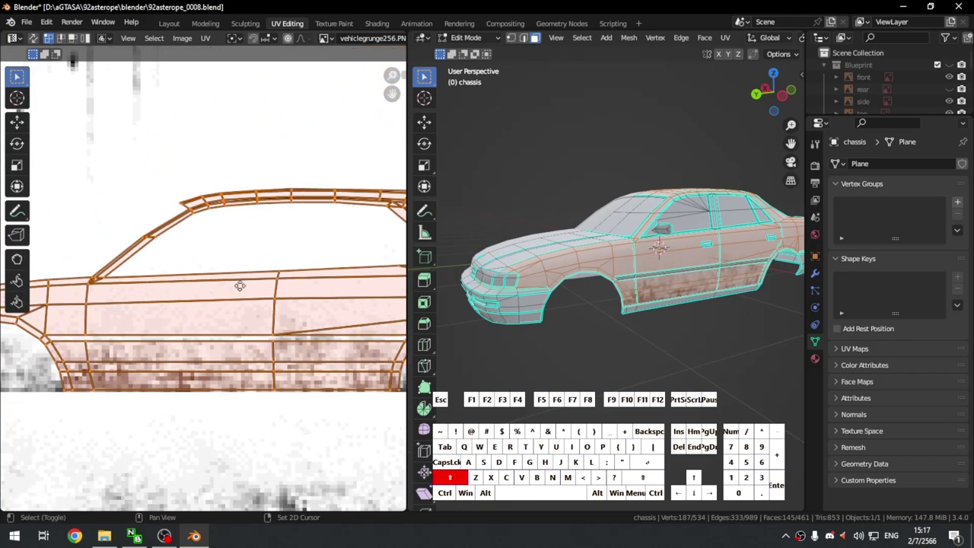
pyautogui.scroll(2, 242, 316)
pyautogui.scroll(2, 263, 326)
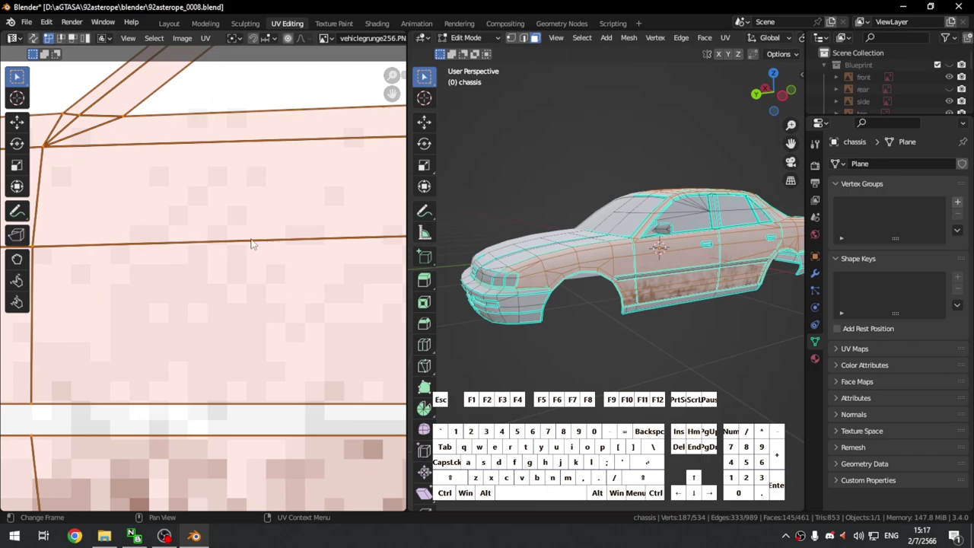
pyautogui.scroll(-4, 276, 322)
pyautogui.scroll(-3, 280, 317)
pyautogui.scroll(1, 289, 254)
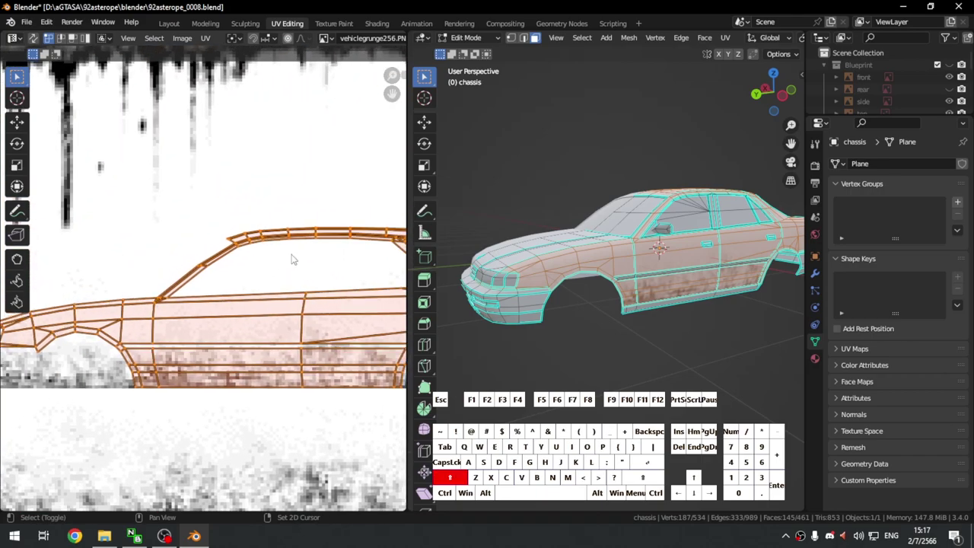
# Step: Return to the Layout workspace and examine the texture on the roof and the car's front
pyautogui.click(171, 24)
pyautogui.moveTo(487, 236); pyautogui.dragTo(430, 335, button='middle')
pyautogui.scroll(3, 425, 242)
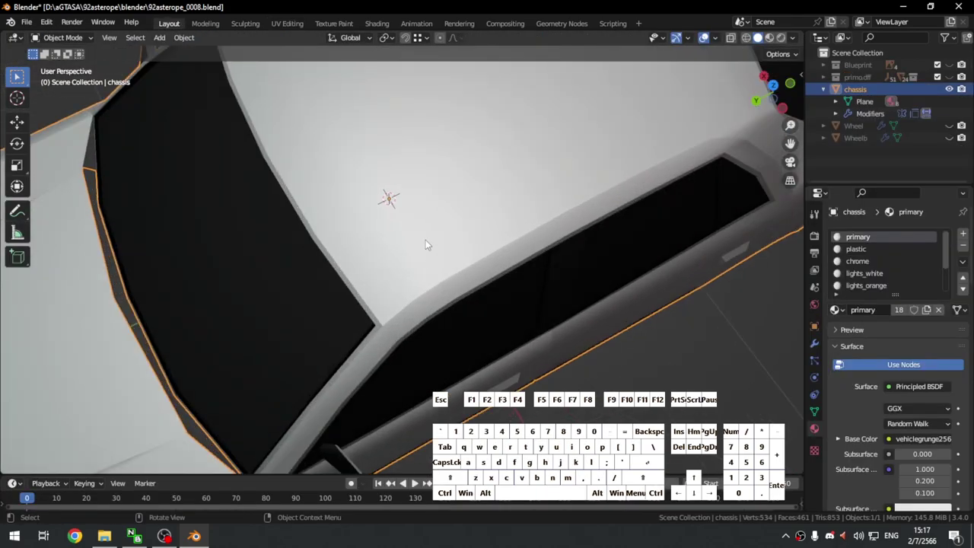
pyautogui.scroll(-3, 427, 243)
pyautogui.keyDown('shift'); pyautogui.moveTo(426, 245); pyautogui.dragTo(438, 325, button='middle'); pyautogui.keyUp('shift')
pyautogui.moveTo(597, 343); pyautogui.dragTo(481, 218, button='middle')
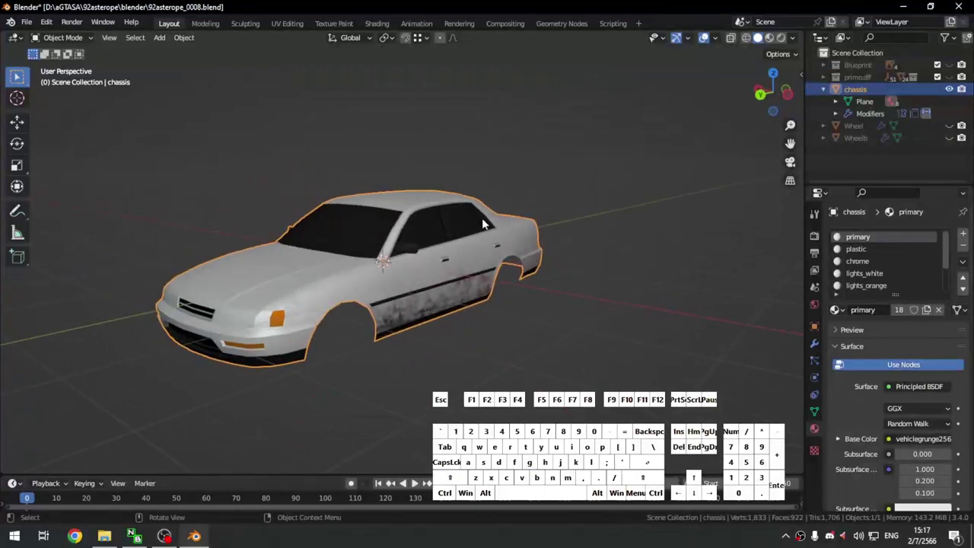
# Step: Open the chassis in Edit Mode and select the front bumper's linked faces, including its upper ledge
pyautogui.press('Tab')
pyautogui.keyDown('shift'); pyautogui.moveTo(471, 338); pyautogui.dragTo(495, 343, button='middle'); pyautogui.keyUp('shift')
pyautogui.scroll(2, 452, 320)
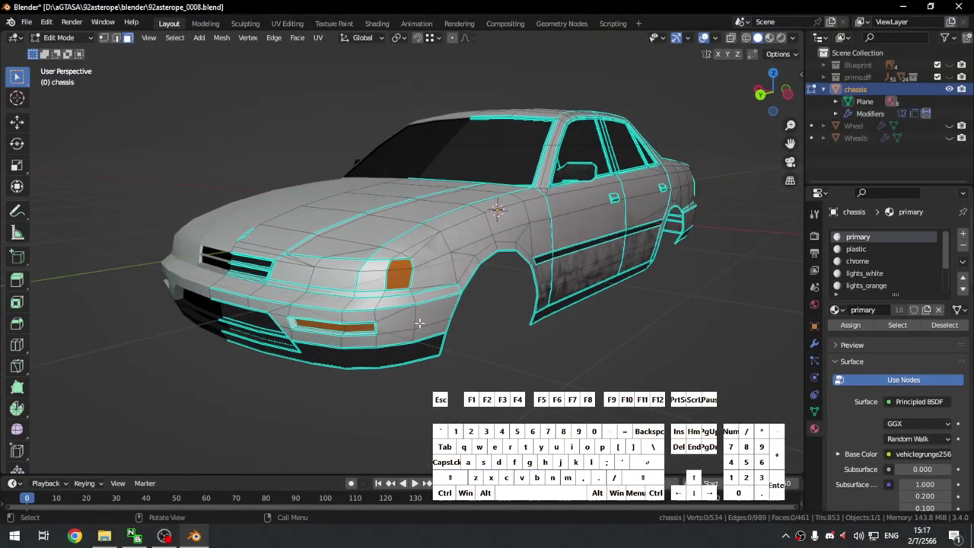
pyautogui.press('l')
pyautogui.press('KP_Decimal')
pyautogui.press('l')
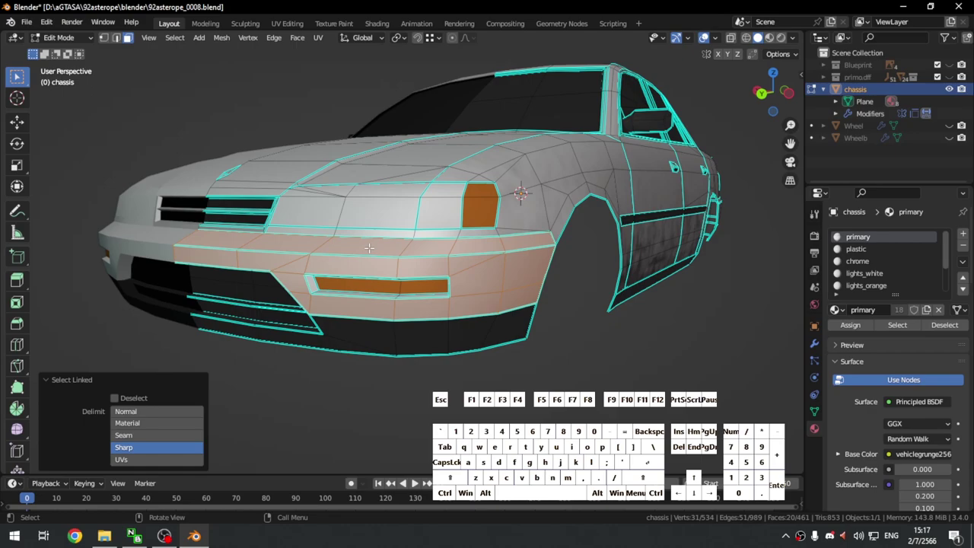
pyautogui.moveTo(380, 242); pyautogui.dragTo(396, 226, button='middle')
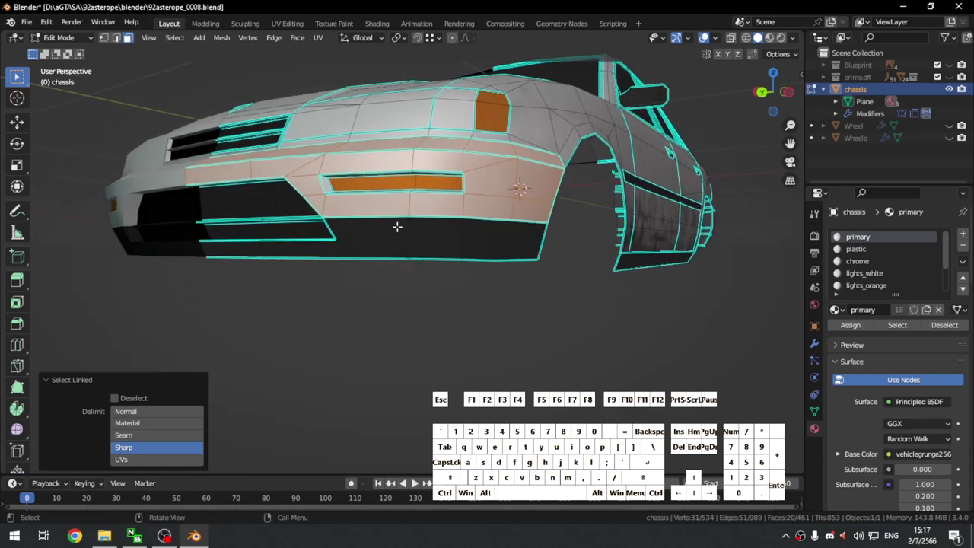
# Step: Add the body-coloured rim faces around the bumper's orange light to the selection
pyautogui.click(464, 370)
pyautogui.press('l')
pyautogui.press('l')
pyautogui.press('KP_Decimal')
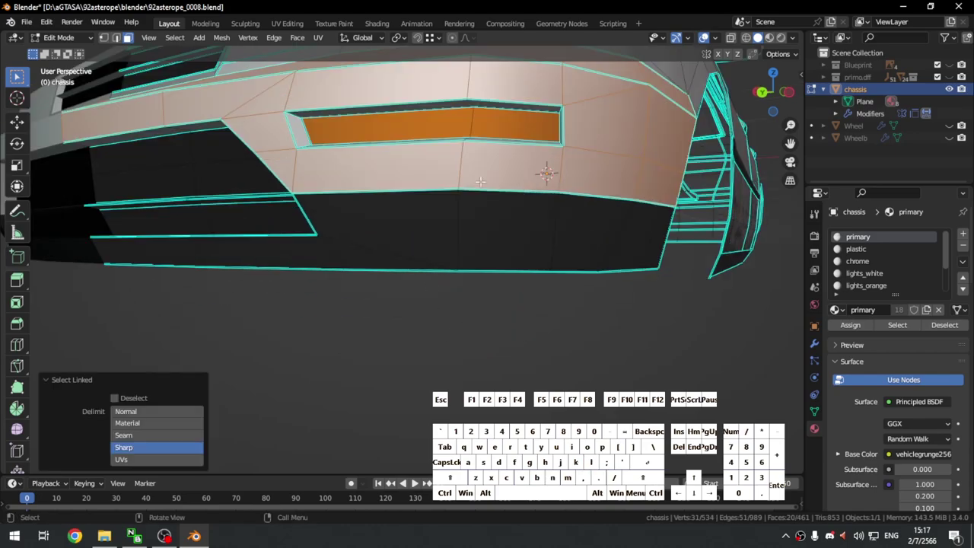
pyautogui.press('l')
pyautogui.press('l')
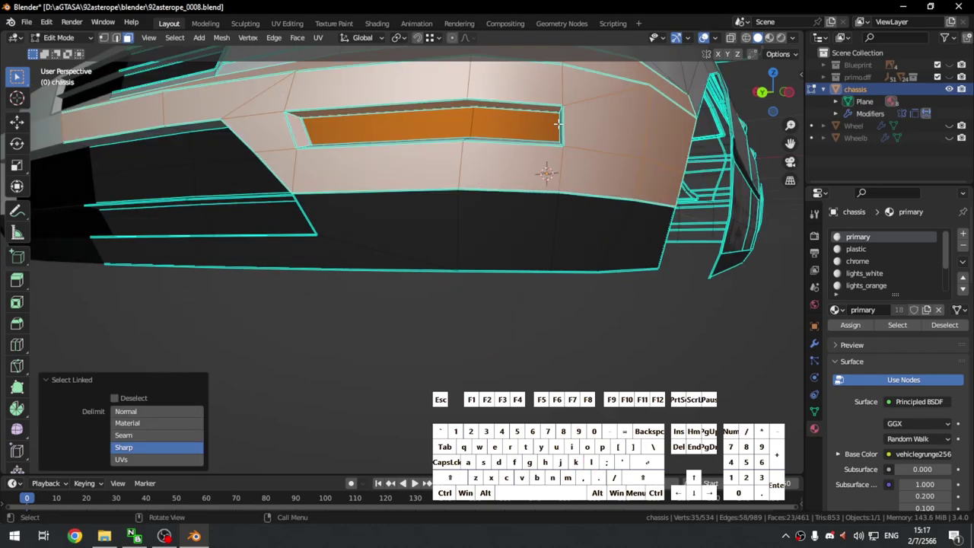
pyautogui.press('l')
pyautogui.moveTo(503, 244); pyautogui.dragTo(559, 282, button='middle')
pyautogui.press('l')
pyautogui.moveTo(644, 257); pyautogui.dragTo(570, 214, button='middle')
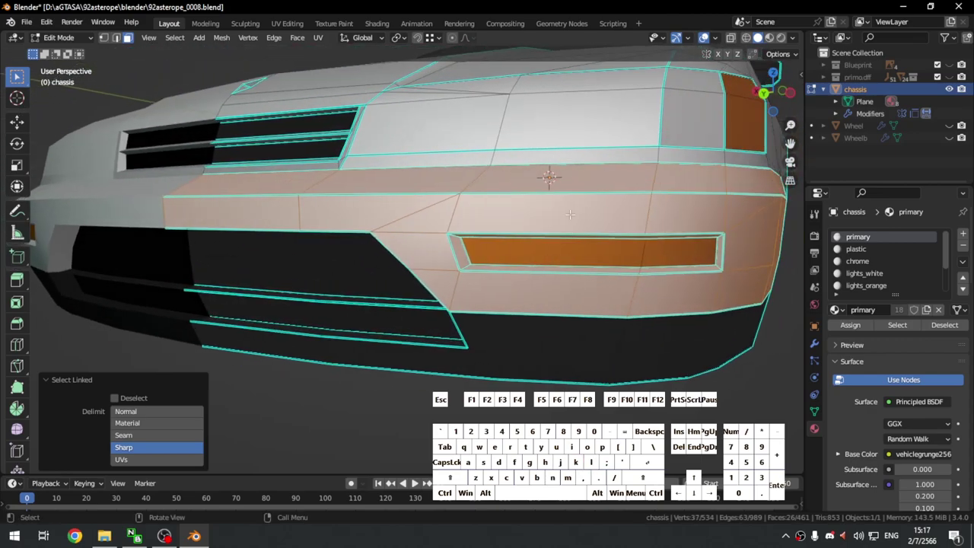
# Step: Examine the bumper's upper ledge and the faces around the grille, keeping the bumper selection
pyautogui.moveTo(640, 256); pyautogui.dragTo(637, 256, button='middle')
pyautogui.scroll(-2, 637, 257)
pyautogui.moveTo(457, 308); pyautogui.dragTo(480, 315, button='middle')
pyautogui.scroll(2, 480, 315)
pyautogui.scroll(5, 480, 315)
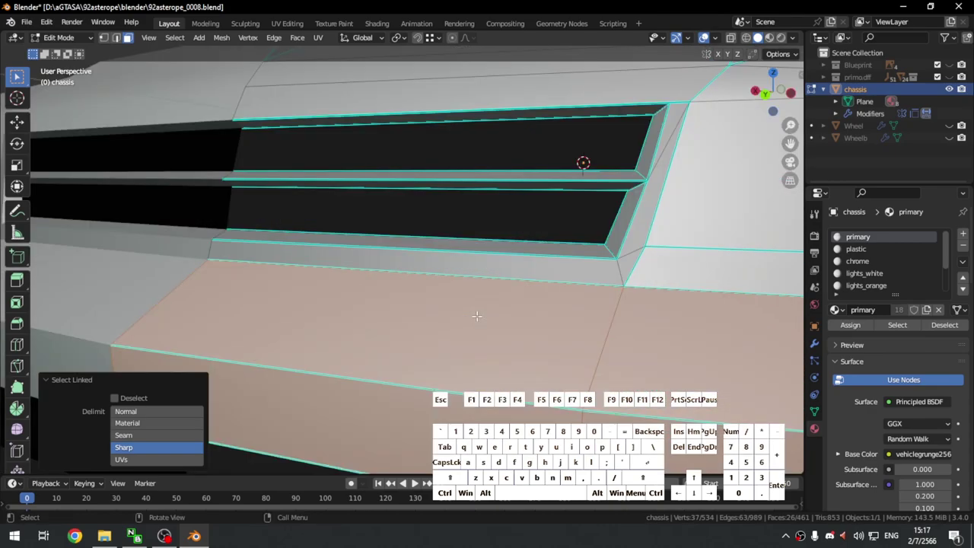
pyautogui.click(584, 267)
pyautogui.hotkey('ctrl', 'z')
pyautogui.scroll(-7, 365, 257)
pyautogui.click(602, 337)
# Step: Project the selected front bumper faces' UVs from the car's front view and open the UV Editing workspace
pyautogui.press('ctrl+KP_1')
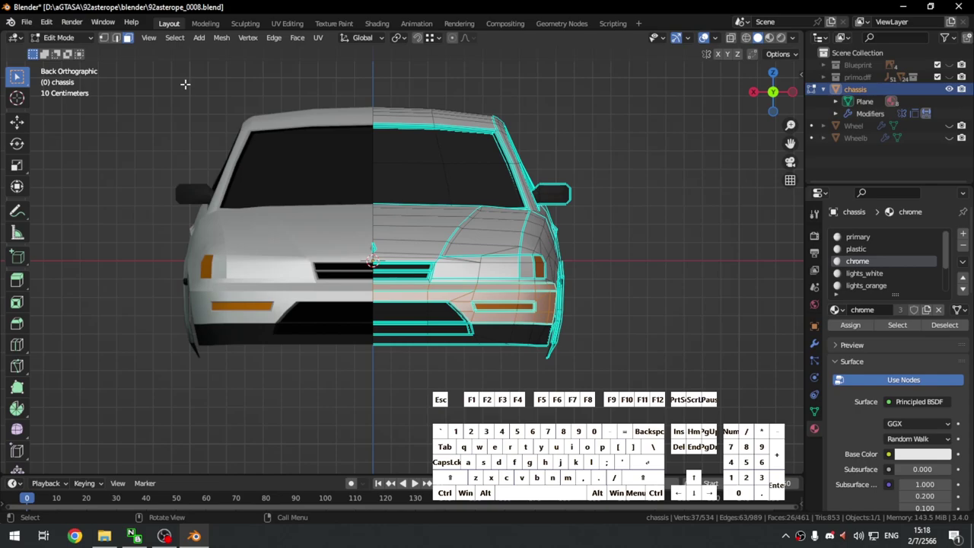
pyautogui.press('q')
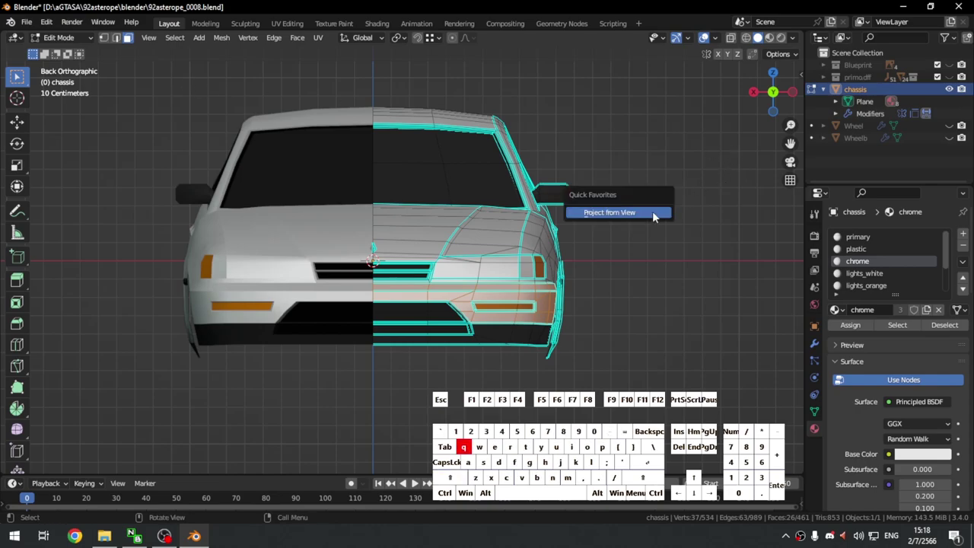
pyautogui.click(617, 211)
pyautogui.scroll(-3, 495, 221)
pyautogui.moveTo(572, 266); pyautogui.dragTo(525, 283, button='middle')
pyautogui.click(283, 23)
pyautogui.scroll(-4, 296, 262)
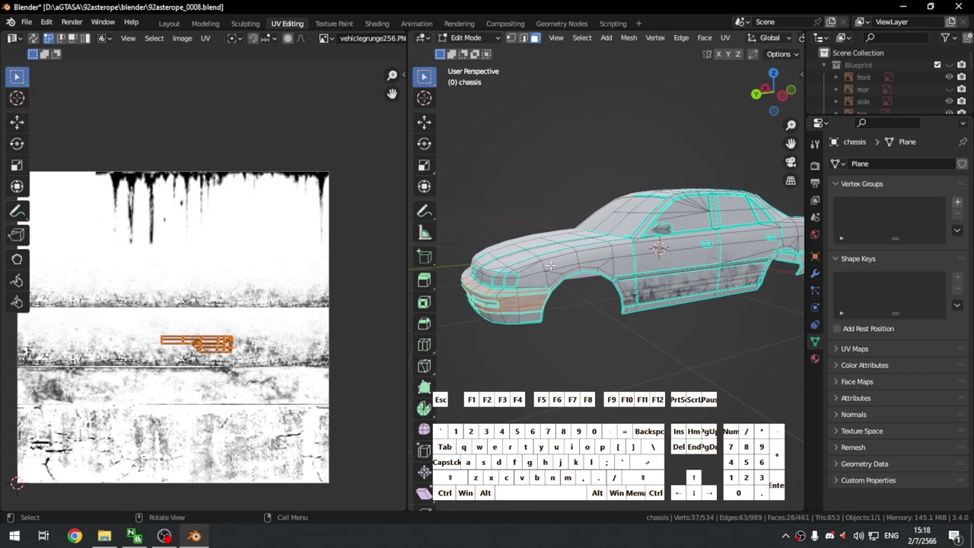
# Step: Add the front fender's linked faces to the selection, leaving the lower door panel out
pyautogui.press('l')
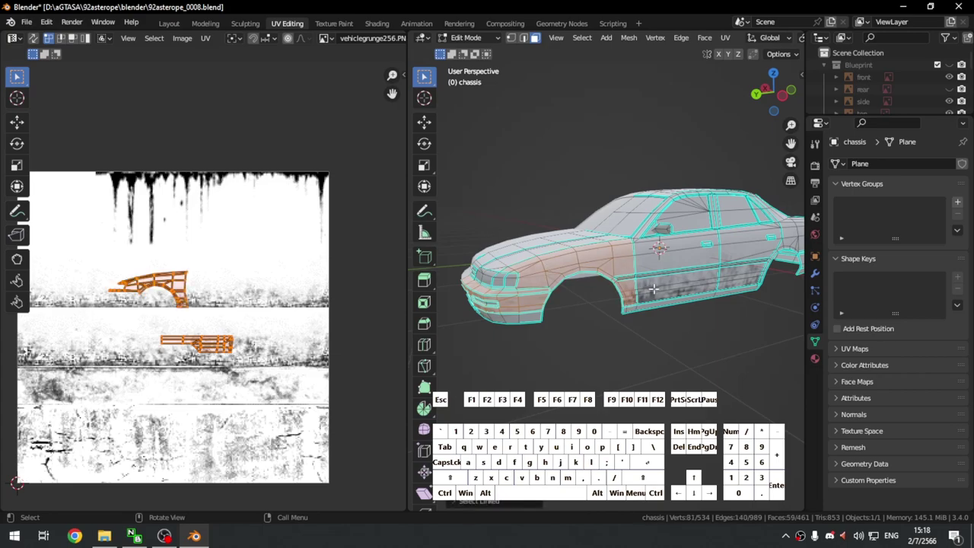
pyautogui.press('l')
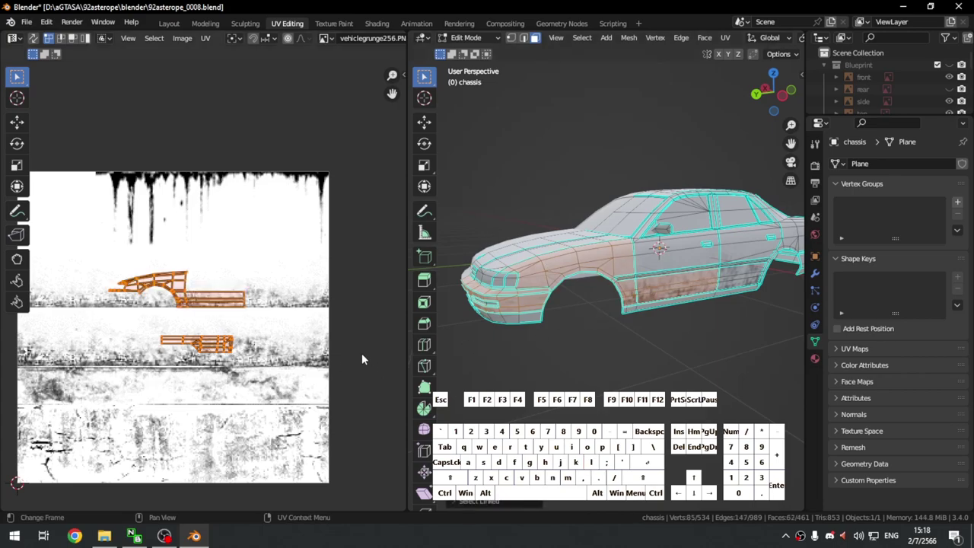
pyautogui.hotkey('ctrl', 'z')
# Step: Select the front bumper's UVs and move them up to the dirt strip beside the fender UVs
pyautogui.scroll(3, 135, 283)
pyautogui.keyDown('shift'); pyautogui.moveTo(136, 283); pyautogui.dragTo(190, 276, button='middle'); pyautogui.keyUp('shift')
pyautogui.scroll(-2, 200, 304)
pyautogui.moveTo(211, 333); pyautogui.dragTo(326, 373)
pyautogui.keyDown('shift'); pyautogui.moveTo(326, 373); pyautogui.dragTo(339, 382, button='middle'); pyautogui.keyUp('shift')
pyautogui.press('g')
pyautogui.click(199, 343)
# Step: Refine the bumper UVs' position so they line up with the fender UVs on the uppermost dirt strip
pyautogui.scroll(4, 190, 320)
pyautogui.press('g')
pyautogui.click(312, 409)
pyautogui.scroll(3, 282, 388)
pyautogui.click(349, 367)
pyautogui.scroll(4, 308, 335)
pyautogui.scroll(-4, 228, 266)
pyautogui.press('g')
pyautogui.click(213, 335)
# Step: Select a group of the bumper's UV vertices and reposition them over the dirt strip
pyautogui.moveTo(190, 283); pyautogui.dragTo(217, 380)
pyautogui.press('g')
pyautogui.click(292, 373)
pyautogui.moveTo(247, 293); pyautogui.dragTo(248, 295)
pyautogui.press('g')
pyautogui.press('x')
pyautogui.click(224, 305)
pyautogui.hotkey('ctrl', 'z')
# Step: Select the small group of UV vertices on the bumper's upper edge and move it near the bumper outline
pyautogui.keyDown('shift'); pyautogui.moveTo(169, 282); pyautogui.dragTo(194, 297); pyautogui.keyUp('shift')
pyautogui.press('g')
pyautogui.keyDown('shift'); pyautogui.moveTo(186, 321); pyautogui.dragTo(223, 318, button='middle'); pyautogui.keyUp('shift')
pyautogui.click(170, 336)
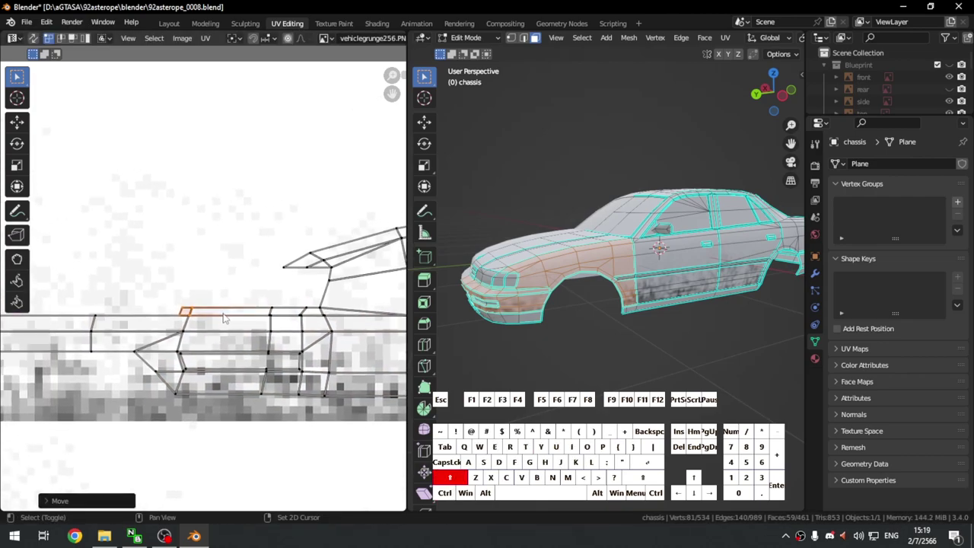
pyautogui.scroll(-1, 237, 304)
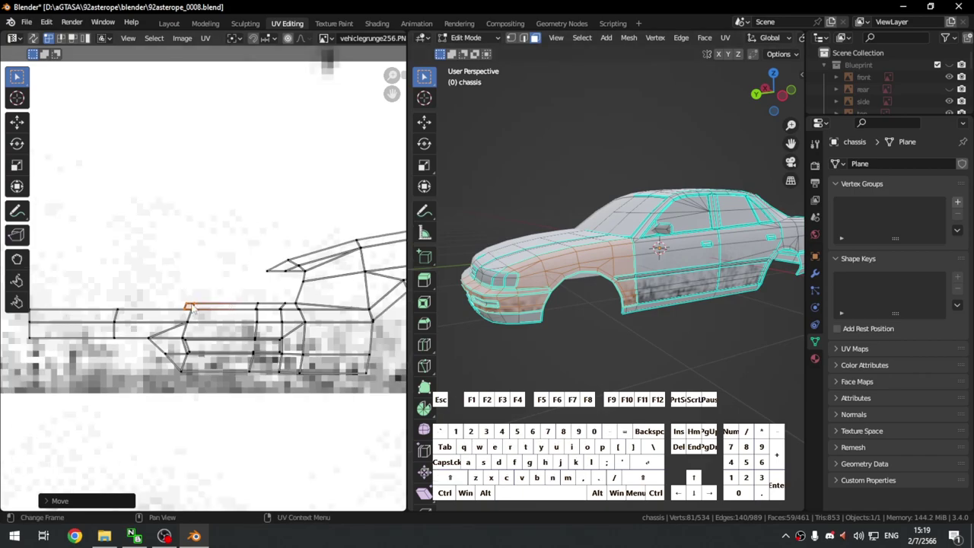
# Step: Select the end UV vertices of the front bumper's upper strip and shift them horizontally along the bumper outline
pyautogui.scroll(2, 202, 313)
pyautogui.scroll(1, 203, 312)
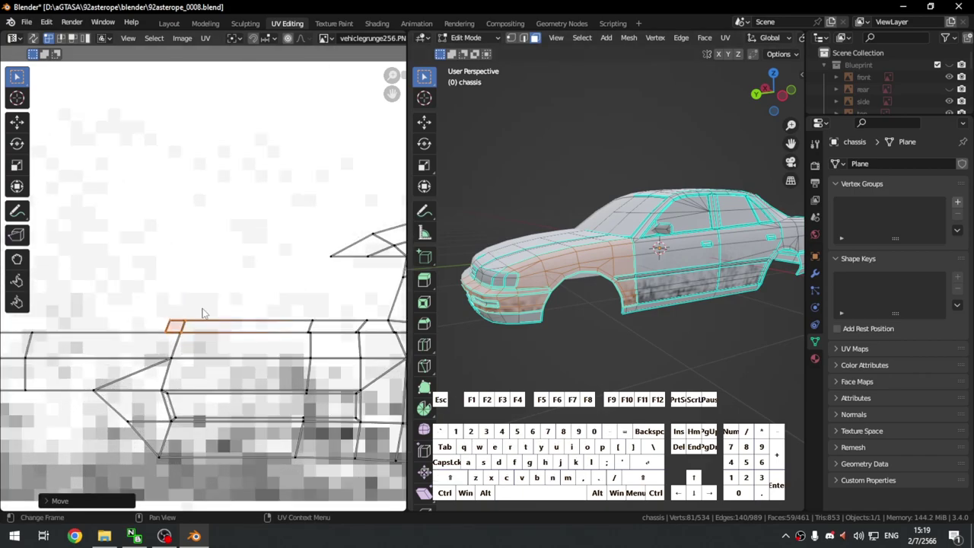
pyautogui.keyDown('shift'); pyautogui.moveTo(231, 312); pyautogui.dragTo(286, 305, button='middle'); pyautogui.keyUp('shift')
pyautogui.moveTo(217, 309); pyautogui.dragTo(228, 335)
pyautogui.keyDown('shift'); pyautogui.moveTo(187, 346); pyautogui.dragTo(208, 350, button='middle'); pyautogui.keyUp('shift')
pyautogui.press('g')
pyautogui.press('x')
pyautogui.click(84, 355)
pyautogui.scroll(-8, 228, 327)
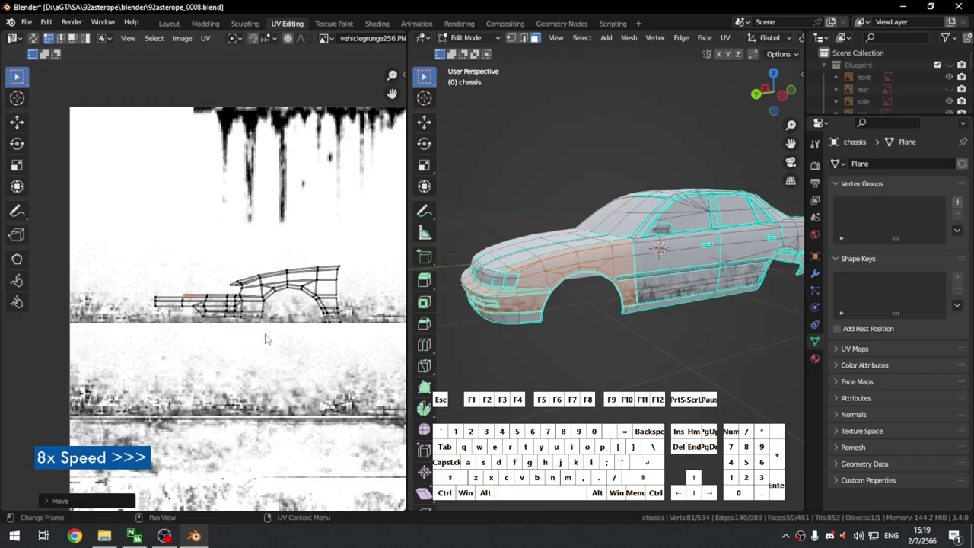
# Step: Select a row of the front bumper's UV vertices and shift it vertically over the dirt strip
pyautogui.moveTo(533, 267); pyautogui.dragTo(647, 259, button='middle')
pyautogui.scroll(4, 608, 267)
pyautogui.scroll(4, 265, 312)
pyautogui.moveTo(156, 348); pyautogui.dragTo(324, 377)
pyautogui.press('g')
pyautogui.press('y')
pyautogui.press('g')
pyautogui.press('y')
pyautogui.click(346, 392)
pyautogui.scroll(-4, 586, 307)
# Step: Check the front bumper's dirt in the Layout workspace in object mode and save the file
pyautogui.click(168, 24)
pyautogui.moveTo(358, 267); pyautogui.dragTo(426, 322, button='middle')
pyautogui.scroll(4, 426, 322)
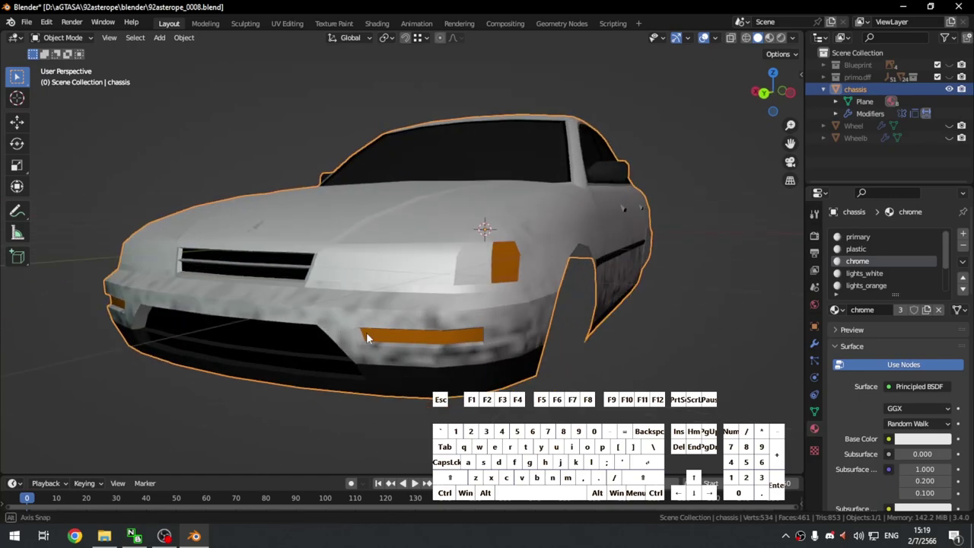
pyautogui.click(320, 92)
pyautogui.moveTo(434, 297); pyautogui.dragTo(489, 345, button='middle')
pyautogui.hotkey('ctrl', 's')
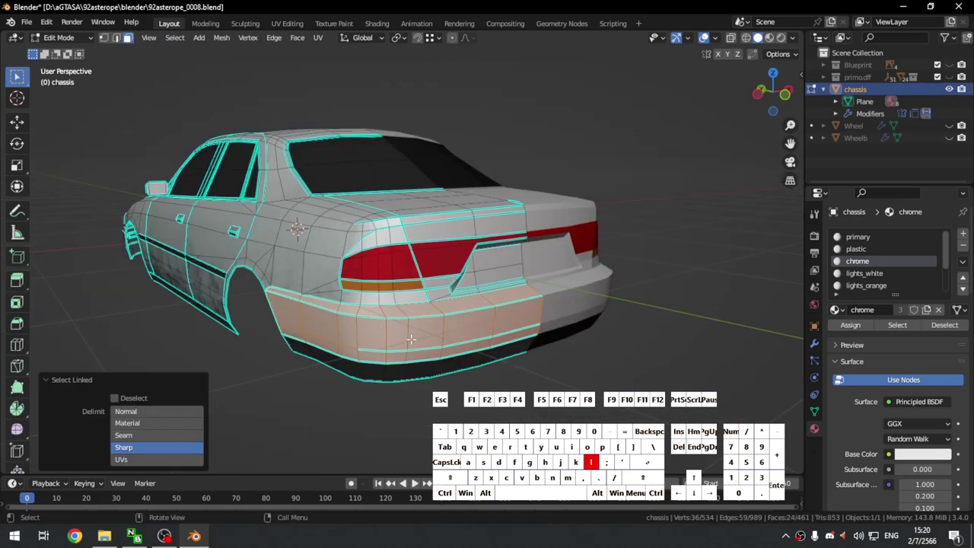
# Step: Select the rear bumper and the trunk lid's rear faces up to the sharp edges, and project their UVs from the rear view
pyautogui.moveTo(347, 300); pyautogui.dragTo(404, 269, button='middle')
pyautogui.press('l')
pyautogui.press('l')
pyautogui.moveTo(381, 316)
pyautogui.mouseDown(button='middle')
pyautogui.moveTo(394, 333)
pyautogui.moveTo(430, 328)
pyautogui.moveTo(390, 323)
pyautogui.mouseUp(button='middle')
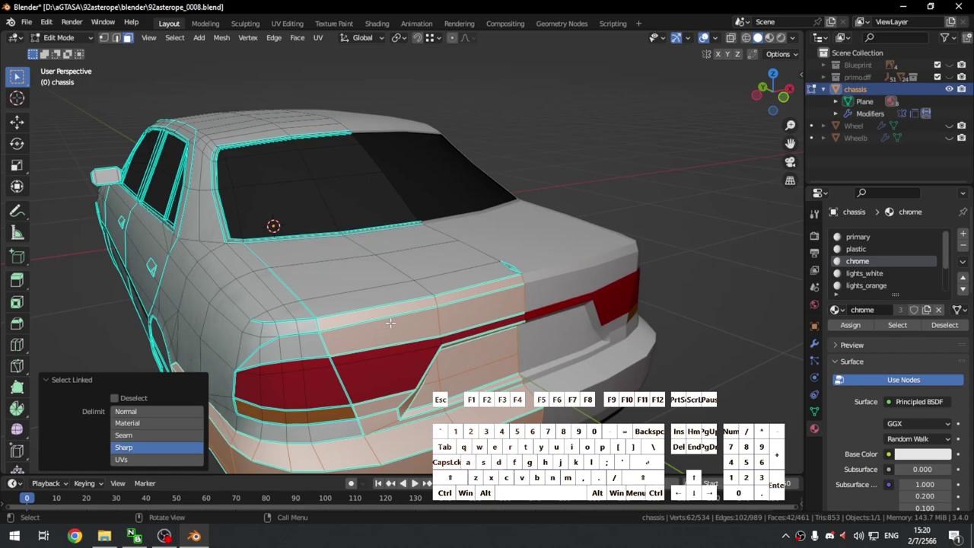
pyautogui.moveTo(416, 335); pyautogui.dragTo(401, 284, button='middle')
pyautogui.press('ctrl+KP_3')
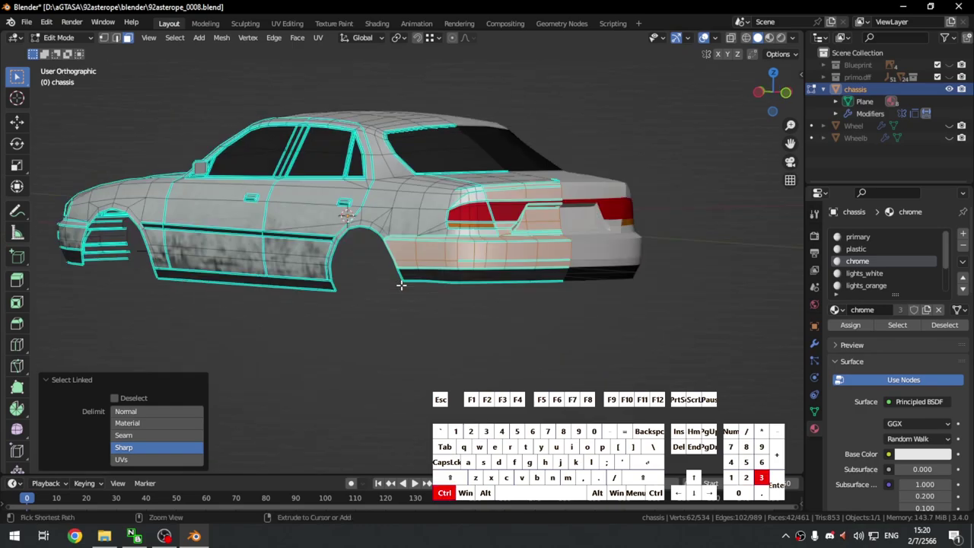
pyautogui.press('KP_1')
pyautogui.keyDown('shift'); pyautogui.moveTo(516, 233); pyautogui.dragTo(587, 286, button='middle'); pyautogui.keyUp('shift')
pyautogui.press('q')
pyautogui.click(460, 250)
pyautogui.moveTo(376, 272); pyautogui.dragTo(507, 312, button='middle')
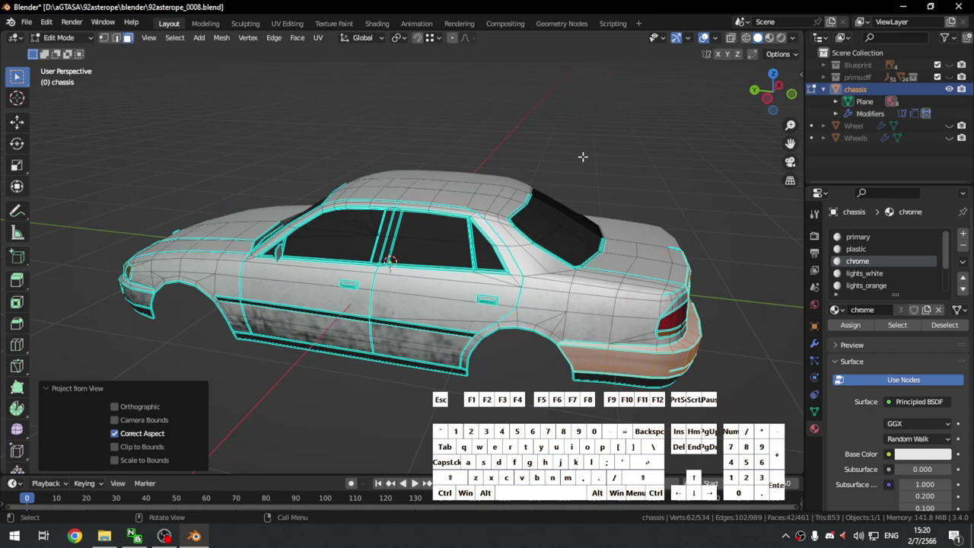
# Step: Return to the UV Editing workspace and add the linked rear quarter panel faces to the selection
pyautogui.click(288, 23)
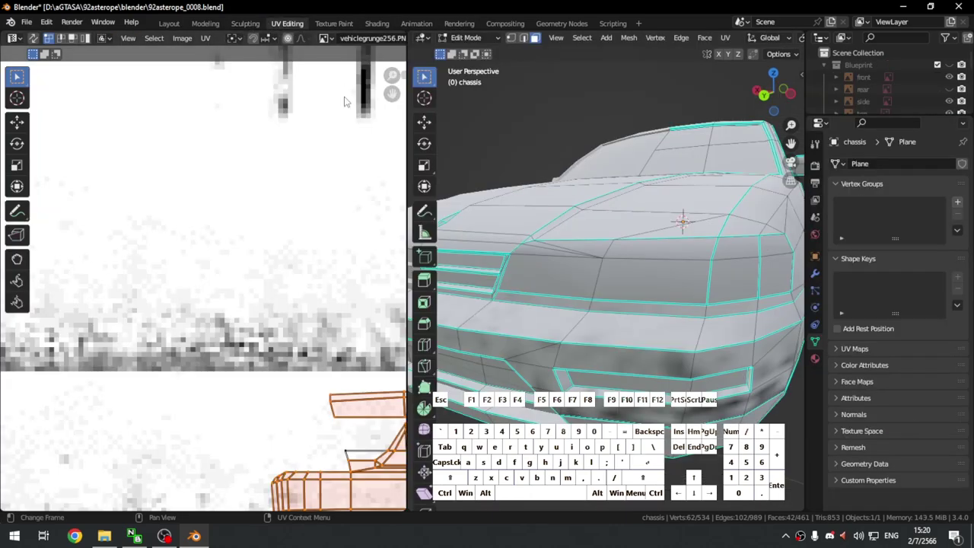
pyautogui.scroll(-5, 632, 324)
pyautogui.moveTo(632, 324); pyautogui.dragTo(538, 334, button='middle')
pyautogui.keyDown('shift'); pyautogui.moveTo(538, 335); pyautogui.dragTo(492, 363, button='middle'); pyautogui.keyUp('shift')
pyautogui.scroll(3, 576, 321)
pyautogui.press('l')
pyautogui.moveTo(669, 321); pyautogui.dragTo(597, 327, button='middle')
# Step: Select the rear bumper and trunk UV islands and move them beside the rear quarter panel's UVs on the uppermost dirt strip
pyautogui.moveTo(329, 391); pyautogui.dragTo(204, 298, button='middle')
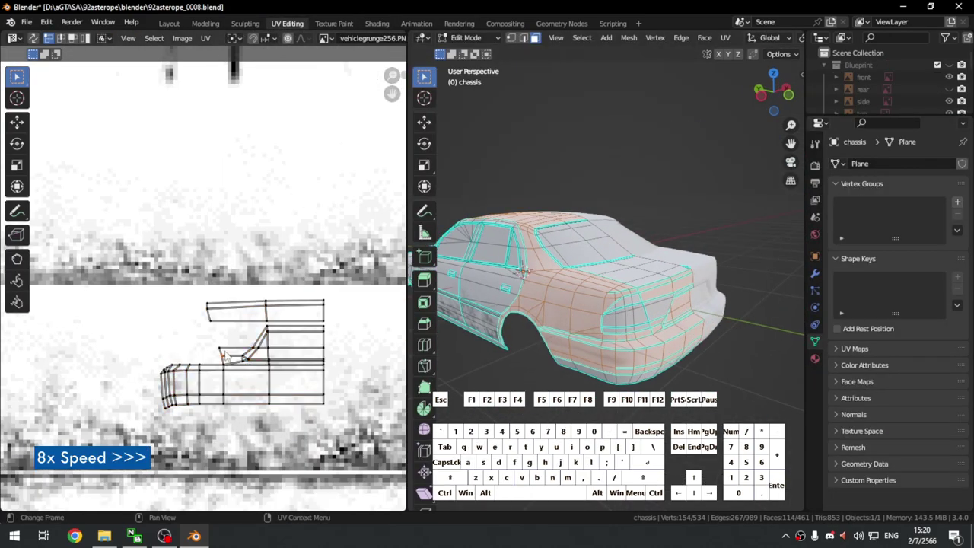
pyautogui.moveTo(145, 284); pyautogui.dragTo(338, 426)
pyautogui.press('g')
pyautogui.click(169, 339)
pyautogui.scroll(3, 170, 340)
pyautogui.press('g')
pyautogui.click(282, 384)
pyautogui.moveTo(239, 371); pyautogui.dragTo(228, 371, button='middle')
pyautogui.press('g')
pyautogui.click(294, 352)
pyautogui.press('s')
pyautogui.click(282, 335)
pyautogui.hotkey('ctrl', 'z')
# Step: Shift the rear bumper and trunk UV islands horizontally to fit them against the quarter panel's UVs
pyautogui.moveTo(227, 272); pyautogui.dragTo(277, 264, button='middle')
pyautogui.scroll(-2, 239, 280)
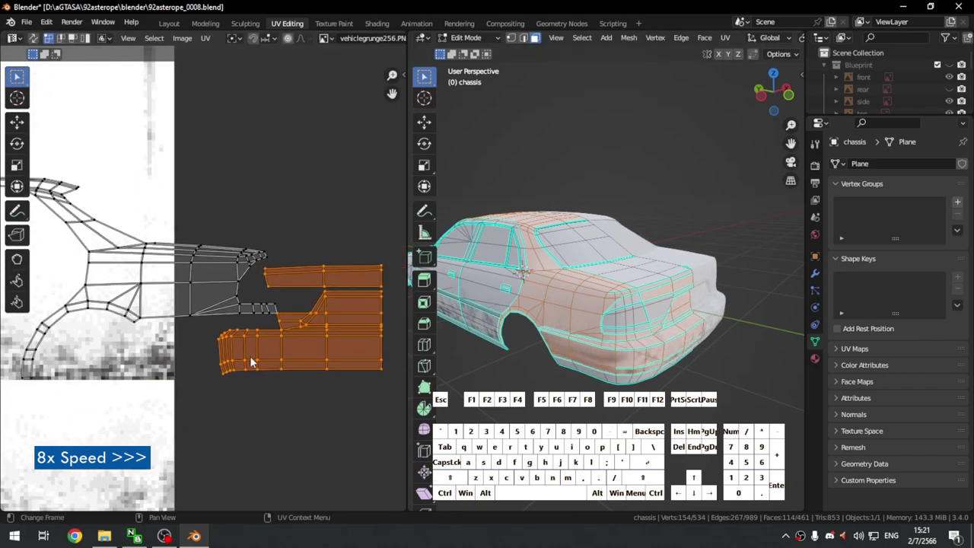
pyautogui.scroll(3, 249, 335)
pyautogui.moveTo(321, 336); pyautogui.dragTo(298, 354, button='middle')
pyautogui.press('g')
pyautogui.press('x')
pyautogui.click(371, 374)
# Step: Select the UV vertices on the rear bumper's wraparound end and shift them horizontally to widen the compressed side faces
pyautogui.press('g')
pyautogui.press('x')
pyautogui.moveTo(336, 308); pyautogui.dragTo(228, 490)
pyautogui.click(327, 352)
pyautogui.press('g')
pyautogui.press('x')
pyautogui.click(355, 358)
# Step: Spread the remaining UV vertex columns of the rear bumper's side horizontally toward the wheel arch UVs
pyautogui.scroll(1, 322, 342)
pyautogui.press('g')
pyautogui.press('x')
pyautogui.click(213, 449)
pyautogui.press('g')
pyautogui.press('x')
pyautogui.click(160, 439)
pyautogui.moveTo(159, 439); pyautogui.dragTo(296, 411, button='middle')
pyautogui.press('g')
pyautogui.press('x')
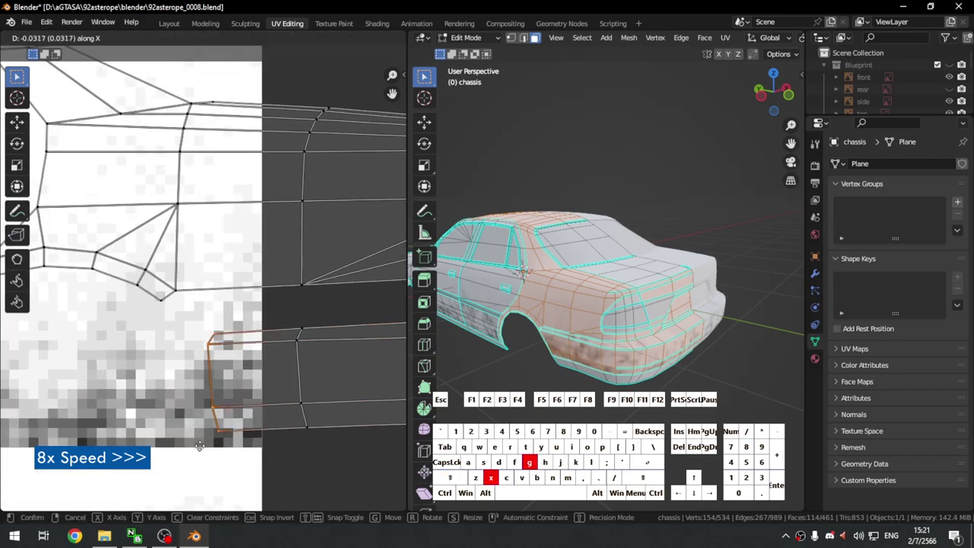
pyautogui.click(249, 385)
# Step: Select the trunk lid's uppermost UV island and shift it vertically to line up with the quarter panel's UVs
pyautogui.scroll(-7, 250, 385)
pyautogui.scroll(3, 290, 319)
pyautogui.moveTo(624, 320); pyautogui.dragTo(528, 318, button='middle')
pyautogui.scroll(2, 267, 319)
pyautogui.moveTo(244, 324); pyautogui.dragTo(272, 352, button='middle')
pyautogui.press('l')
pyautogui.press('g')
pyautogui.press('y')
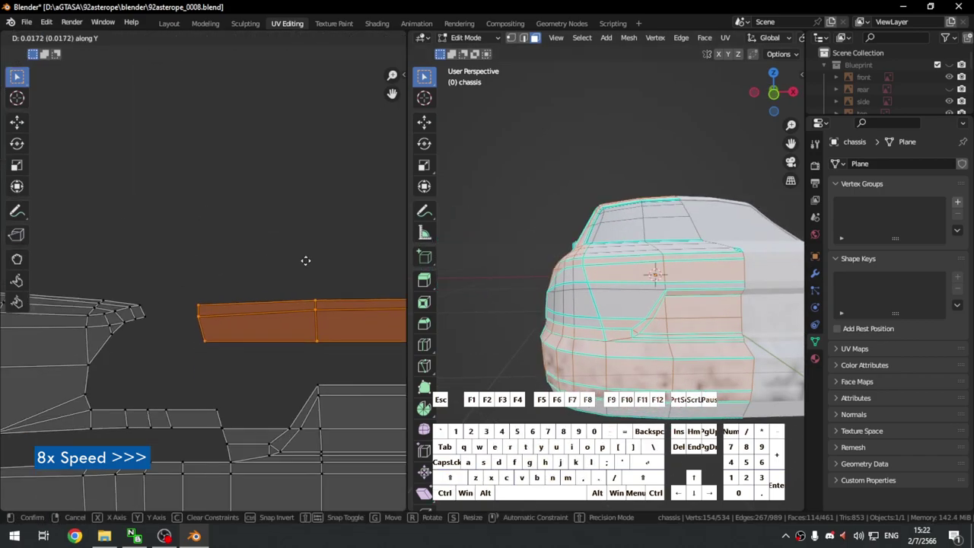
pyautogui.click(304, 263)
pyautogui.click(206, 269)
pyautogui.scroll(-8, 207, 271)
# Step: Try to move the UV faces of the rear bumper's upper ledge away from the bumper island, and undo the move
pyautogui.moveTo(594, 358); pyautogui.dragTo(623, 373, button='middle')
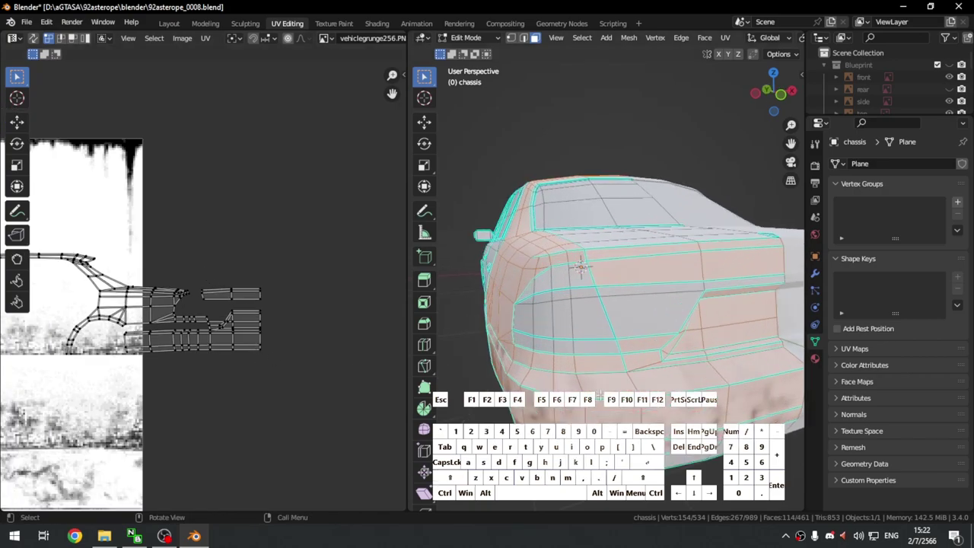
pyautogui.moveTo(580, 266); pyautogui.dragTo(477, 283, button='middle')
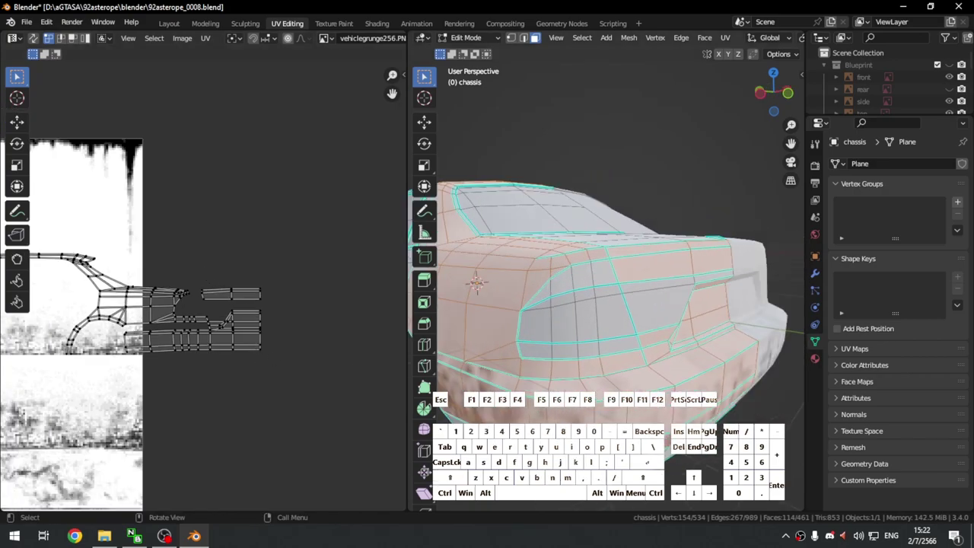
pyautogui.scroll(2, 292, 345)
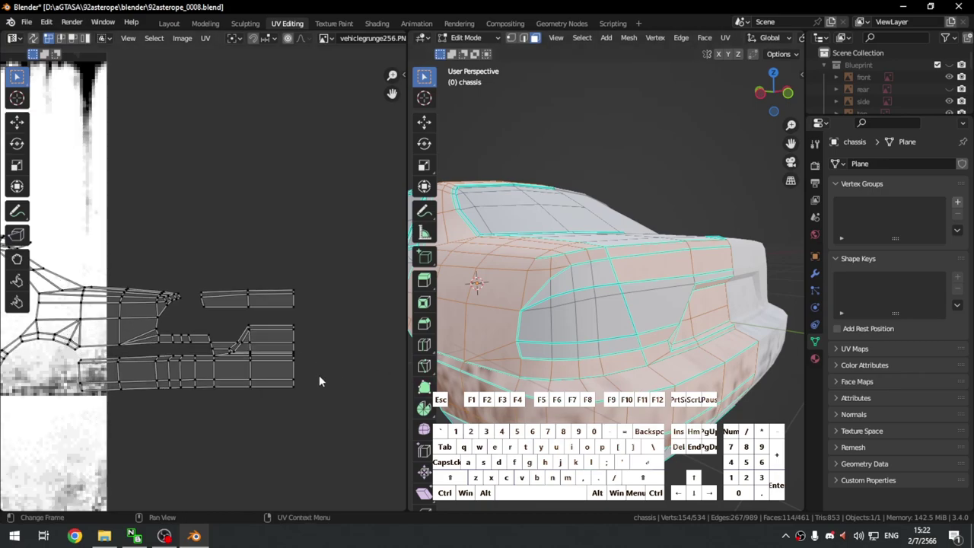
pyautogui.press('3')
pyautogui.keyDown('shift'); pyautogui.click(264, 357); pyautogui.keyUp('shift')
pyautogui.keyDown('shift'); pyautogui.click(204, 357); pyautogui.keyUp('shift')
pyautogui.keyDown('shift'); pyautogui.click(172, 358); pyautogui.keyUp('shift')
pyautogui.keyDown('shift'); pyautogui.click(135, 359); pyautogui.keyUp('shift')
pyautogui.keyDown('shift'); pyautogui.click(106, 362); pyautogui.keyUp('shift')
pyautogui.moveTo(517, 376); pyautogui.dragTo(544, 380, button='middle')
pyautogui.keyDown('shift'); pyautogui.moveTo(659, 384); pyautogui.dragTo(802, 374, button='middle'); pyautogui.keyUp('shift')
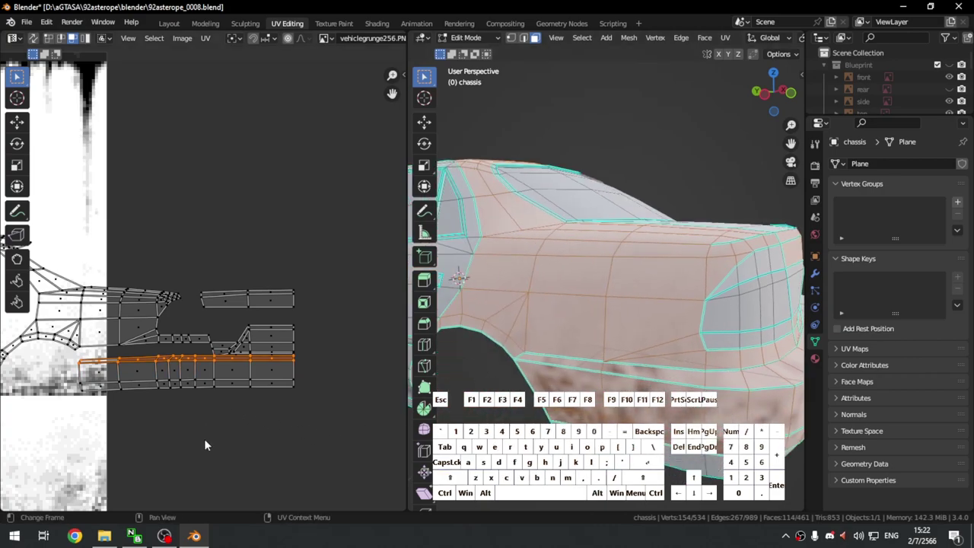
pyautogui.scroll(-2, 204, 439)
pyautogui.press('g')
pyautogui.click(307, 313)
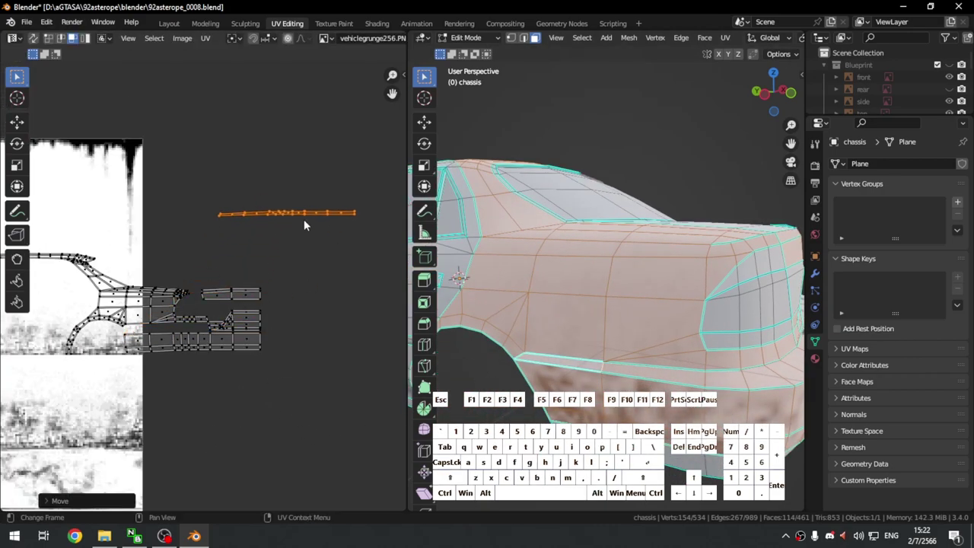
pyautogui.scroll(1, 301, 222)
pyautogui.hotkey('ctrl', 'z')
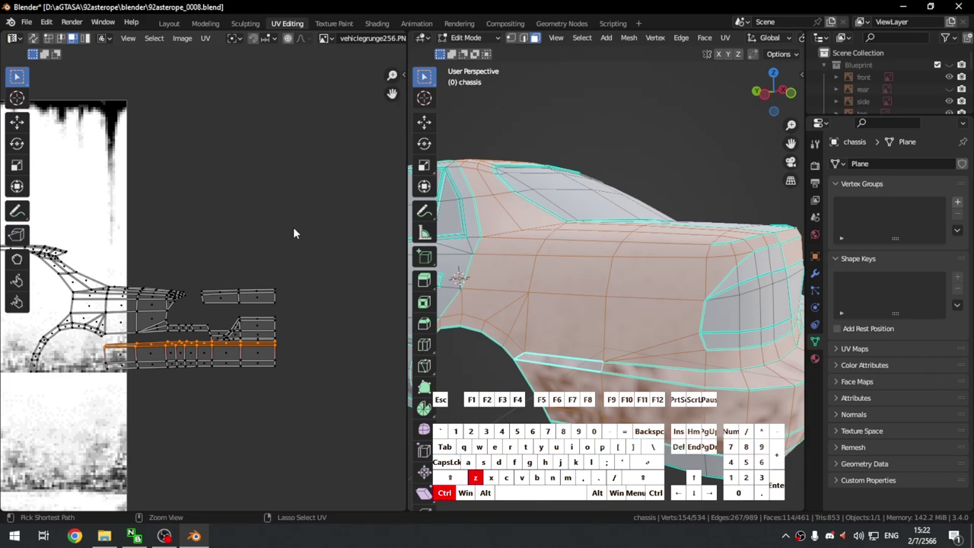
# Step: Try to move the large rear bumper UV face nearest the car's centre onto the dirt texture, and undo the move
pyautogui.click(256, 357)
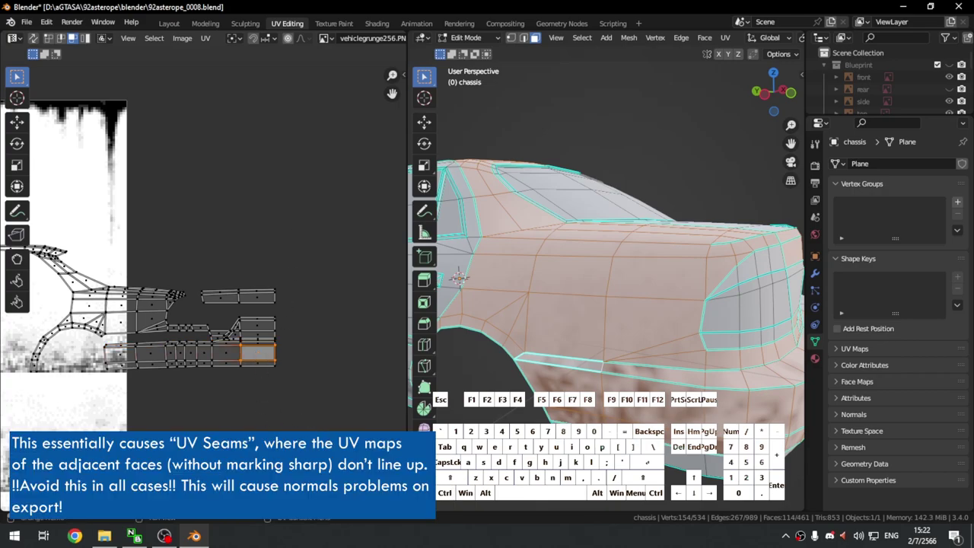
pyautogui.scroll(4, 202, 418)
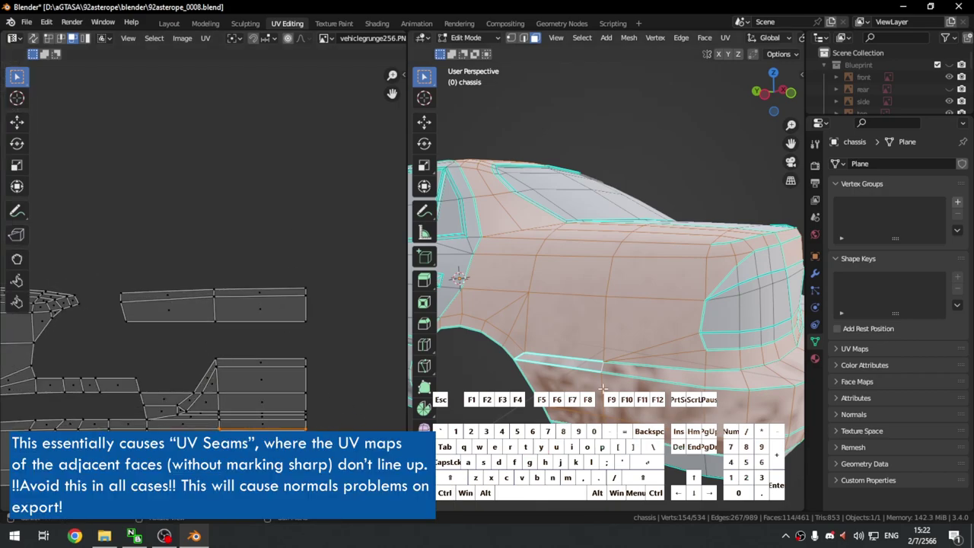
pyautogui.moveTo(603, 388); pyautogui.dragTo(489, 386, button='middle')
pyautogui.keyDown('shift'); pyautogui.moveTo(709, 377); pyautogui.dragTo(618, 390, button='middle'); pyautogui.keyUp('shift')
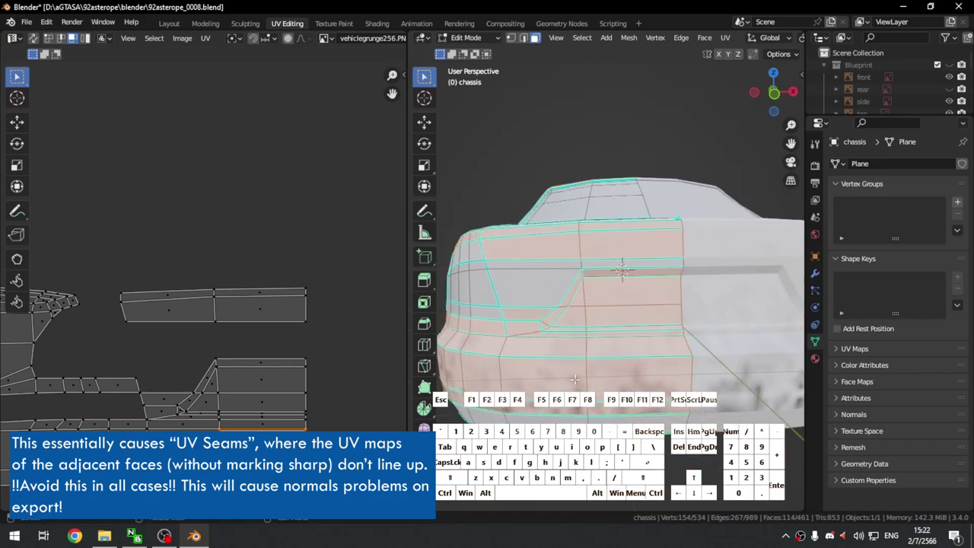
pyautogui.scroll(-4, 316, 363)
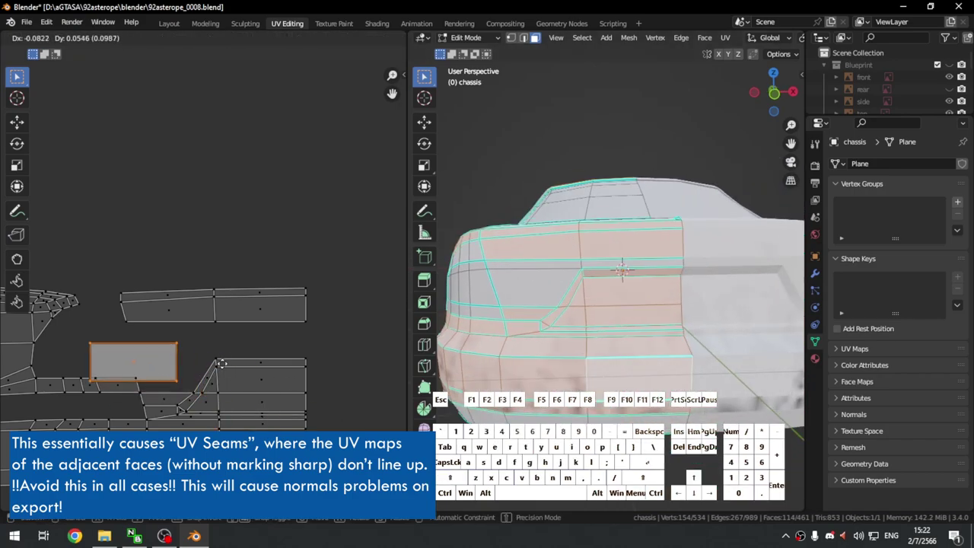
pyautogui.press('g')
pyautogui.click(251, 430)
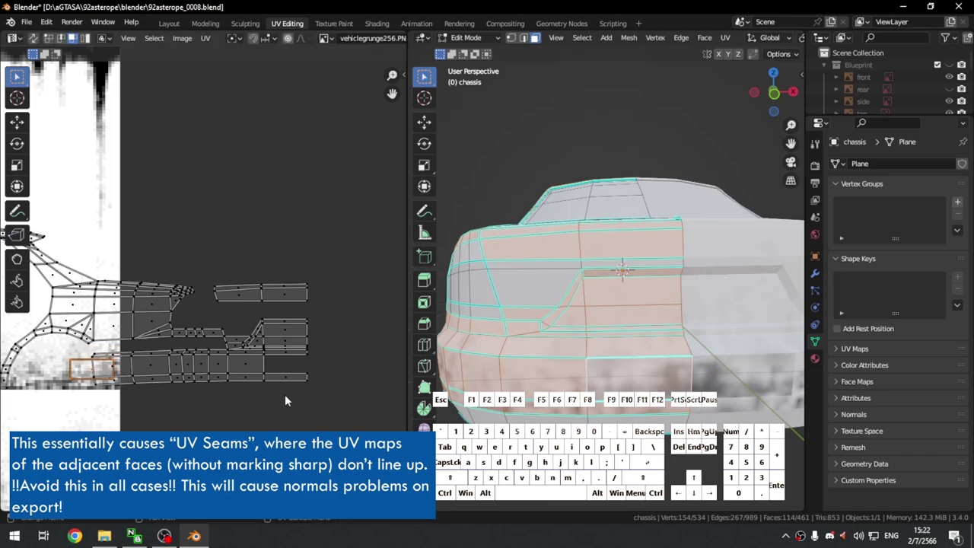
pyautogui.hotkey('ctrl', 'z')
pyautogui.hotkey('ctrl', 'z')
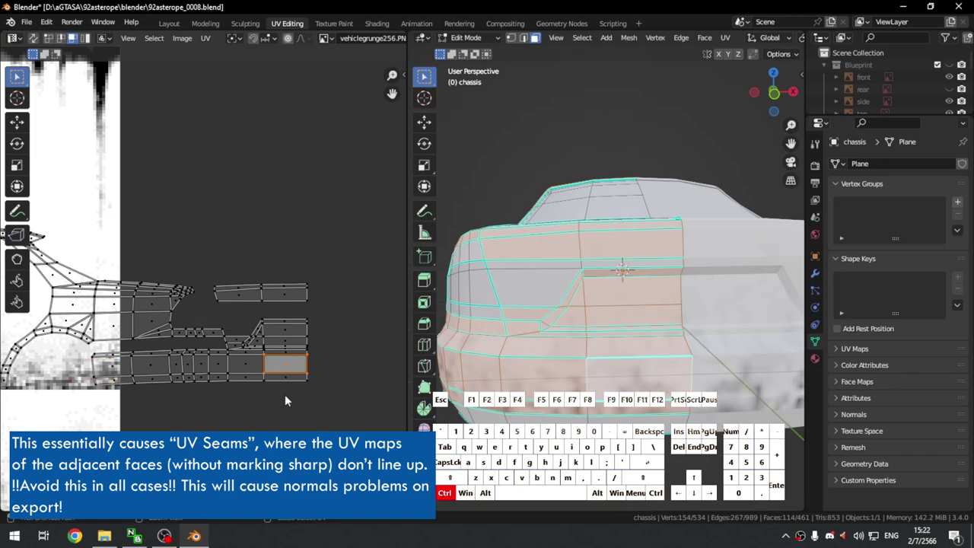
pyautogui.hotkey('ctrl', 'z')
# Step: Clear the face selection and select only the linked faces of the rear bumper's upper ledge
pyautogui.scroll(3, 267, 430)
pyautogui.keyDown('shift'); pyautogui.moveTo(311, 451); pyautogui.dragTo(279, 430, button='middle'); pyautogui.keyUp('shift')
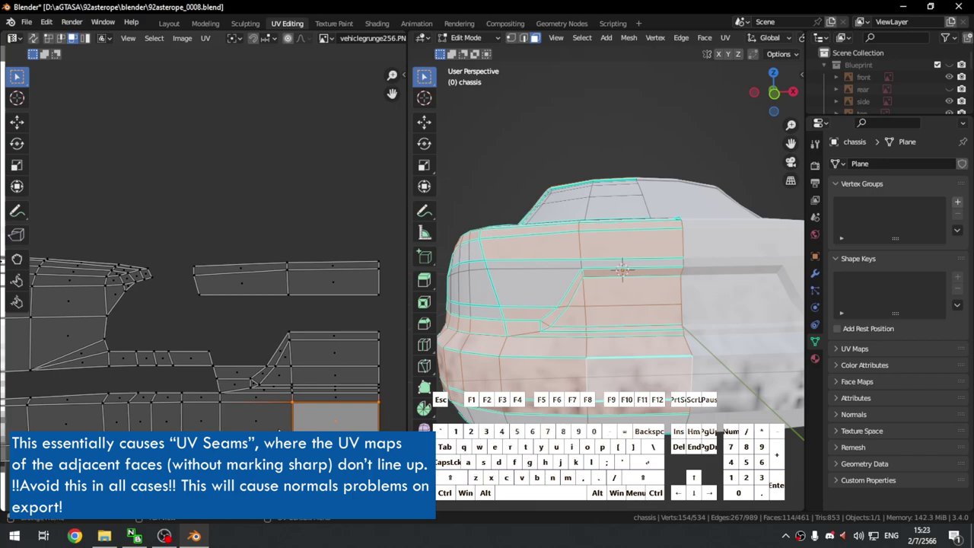
pyautogui.moveTo(592, 382); pyautogui.dragTo(620, 329, button='middle')
pyautogui.scroll(3, 620, 328)
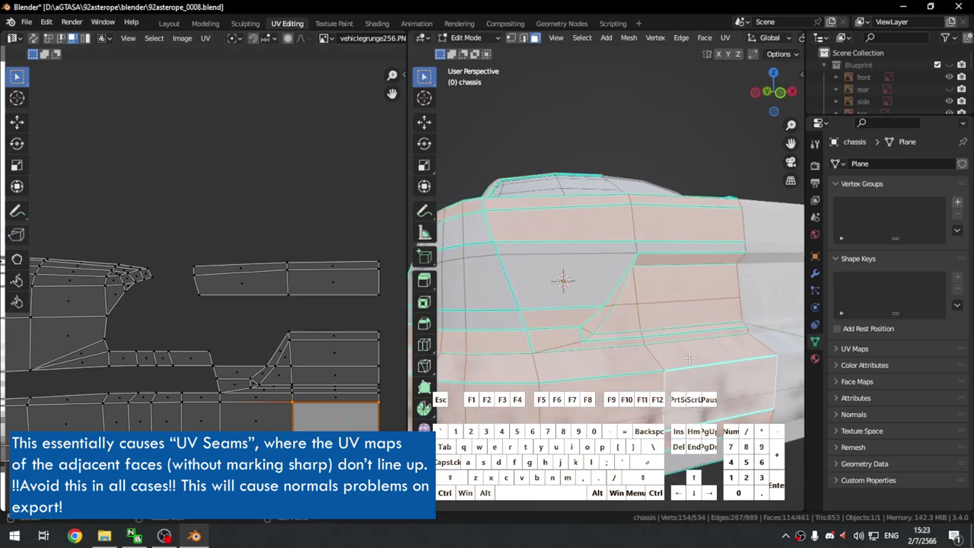
pyautogui.scroll(-3, 689, 357)
pyautogui.scroll(-3, 288, 426)
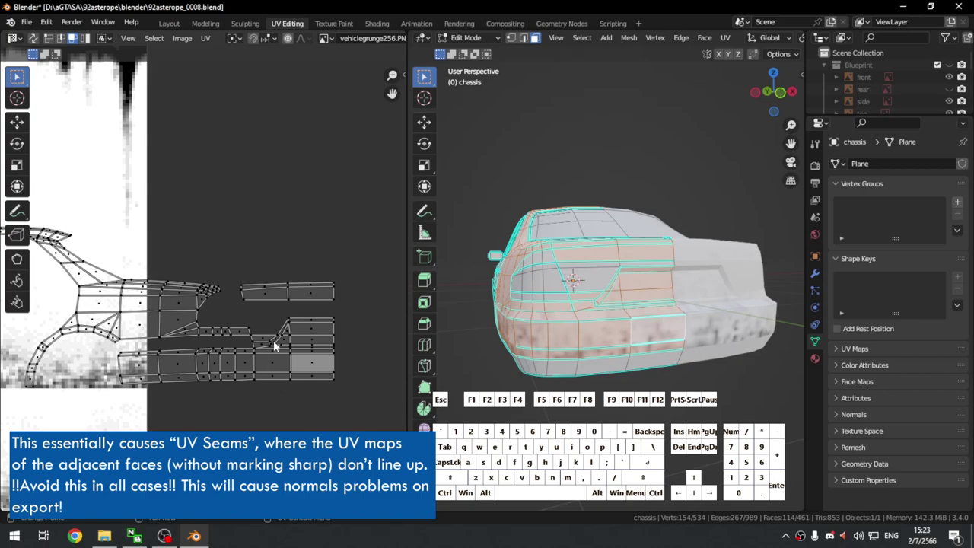
pyautogui.click(498, 351)
pyautogui.moveTo(498, 351); pyautogui.dragTo(557, 359, button='middle')
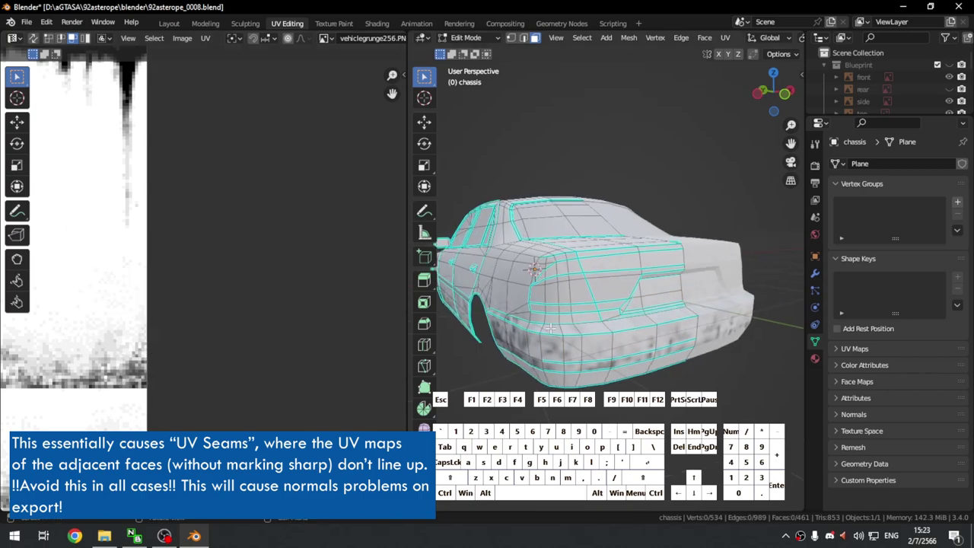
pyautogui.press('l')
pyautogui.scroll(4, 578, 340)
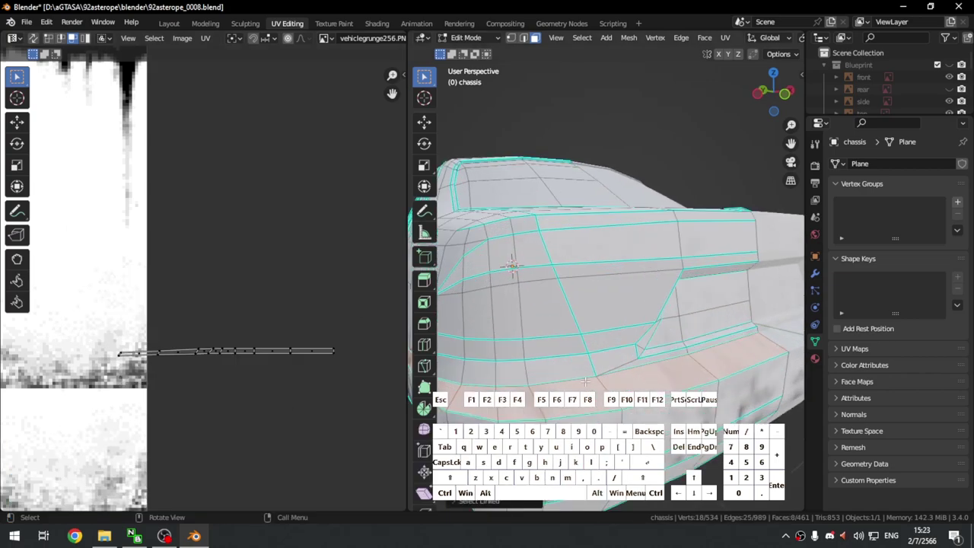
pyautogui.moveTo(585, 380); pyautogui.dragTo(593, 380, button='middle')
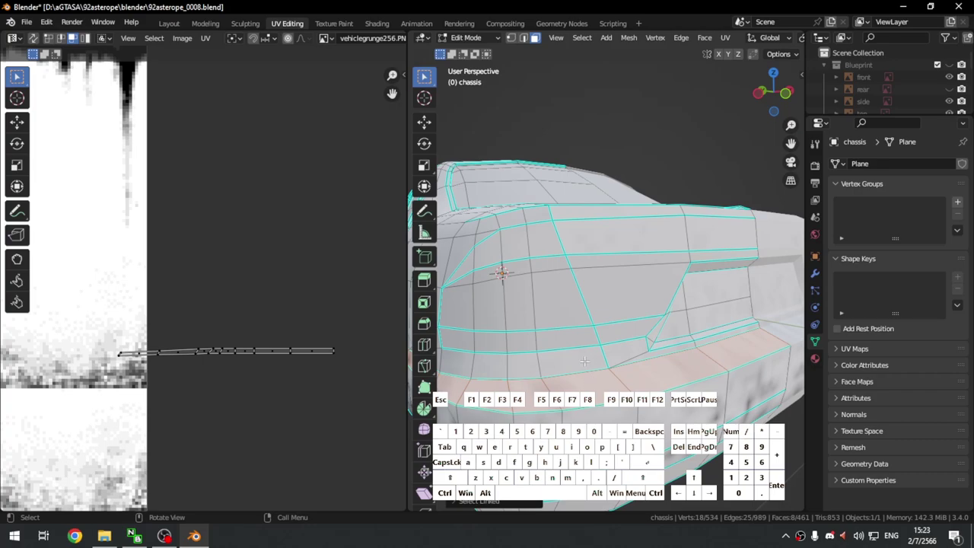
# Step: Move the upper row of the ledge's UV vertices upward to give the strip more height on the texture
pyautogui.press('1')
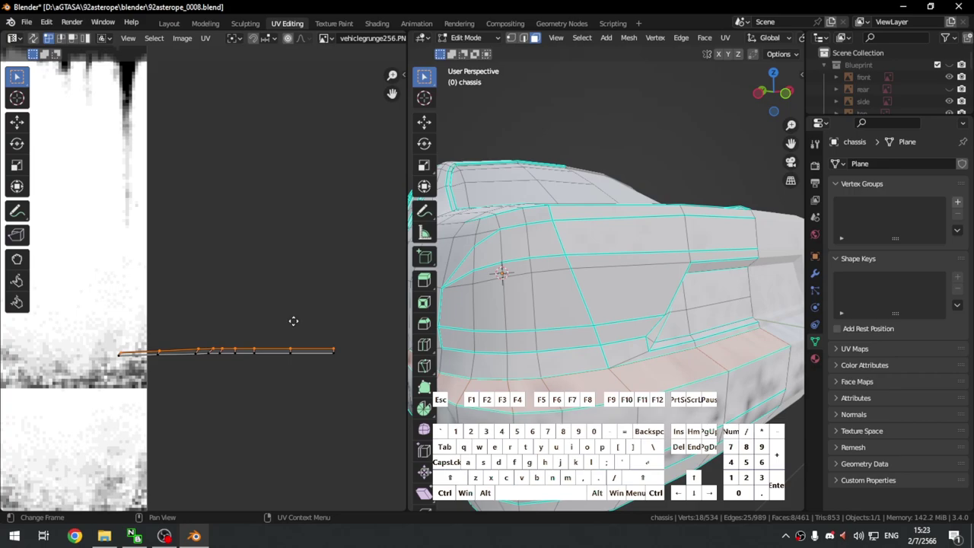
pyautogui.click(296, 312)
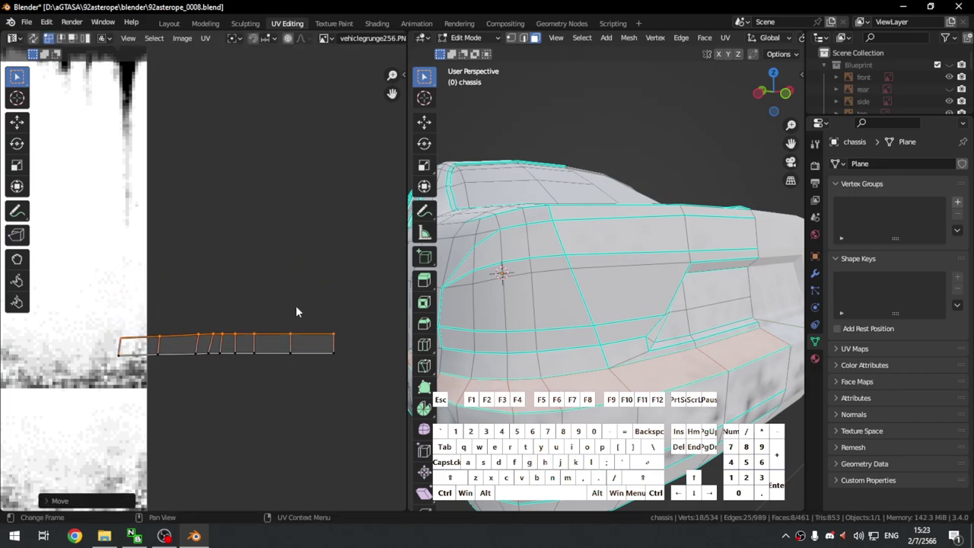
pyautogui.scroll(-1, 293, 319)
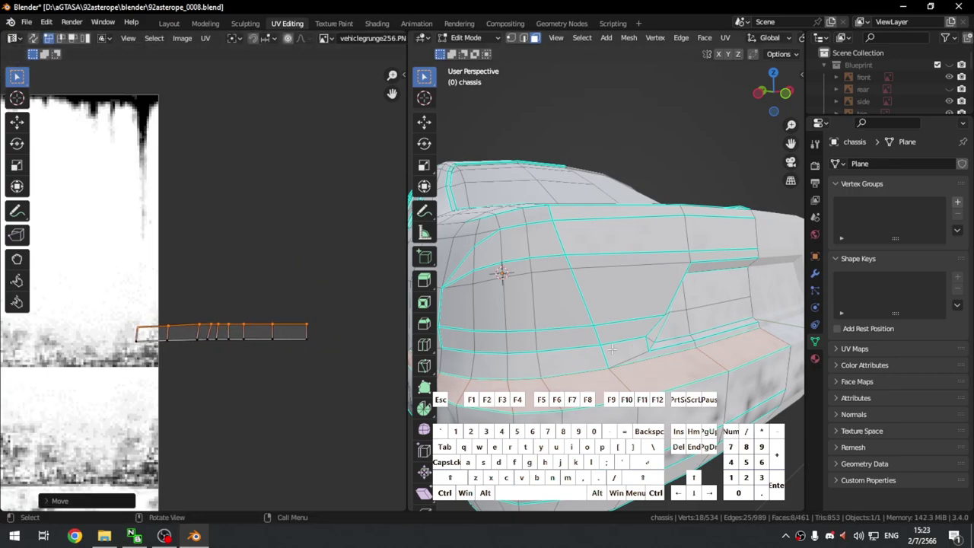
pyautogui.scroll(-4, 622, 363)
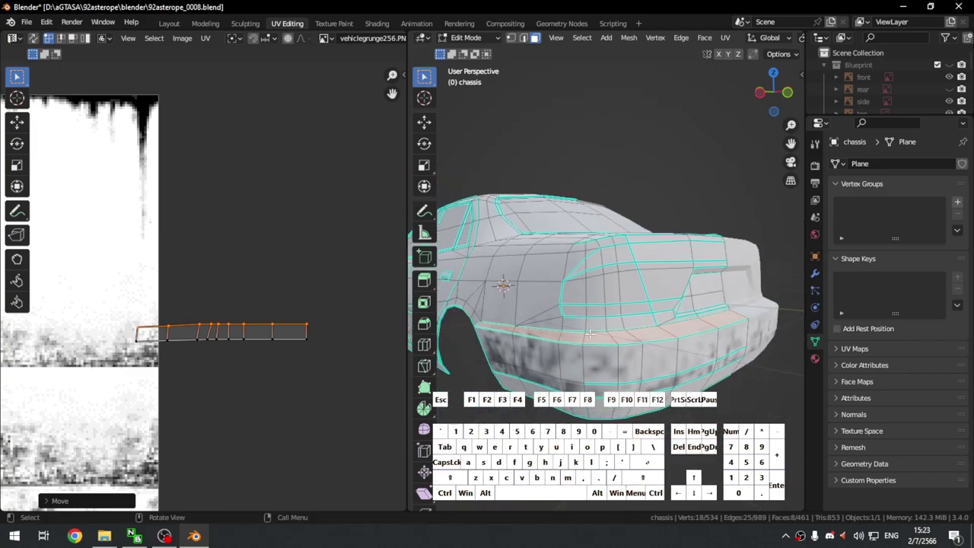
pyautogui.moveTo(590, 333); pyautogui.dragTo(685, 375, button='middle')
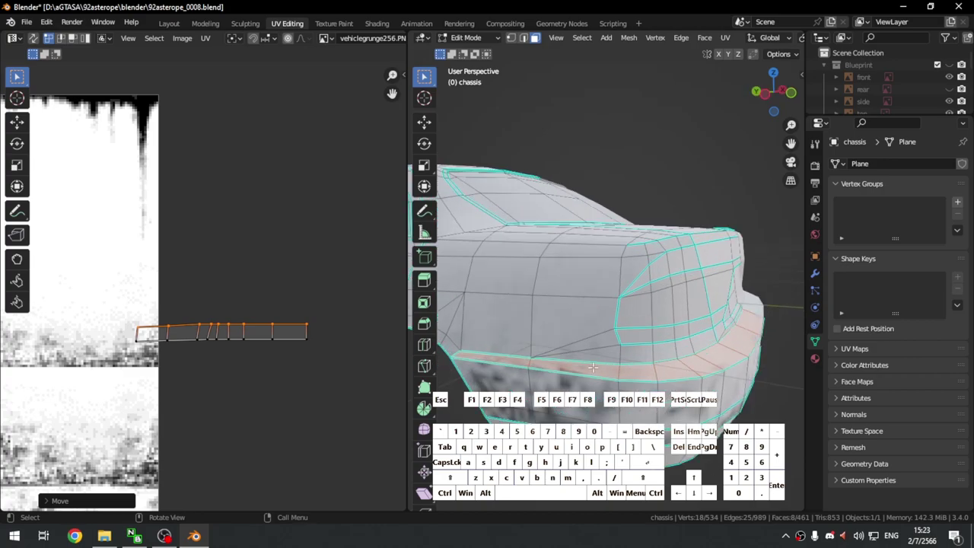
pyautogui.click(251, 398)
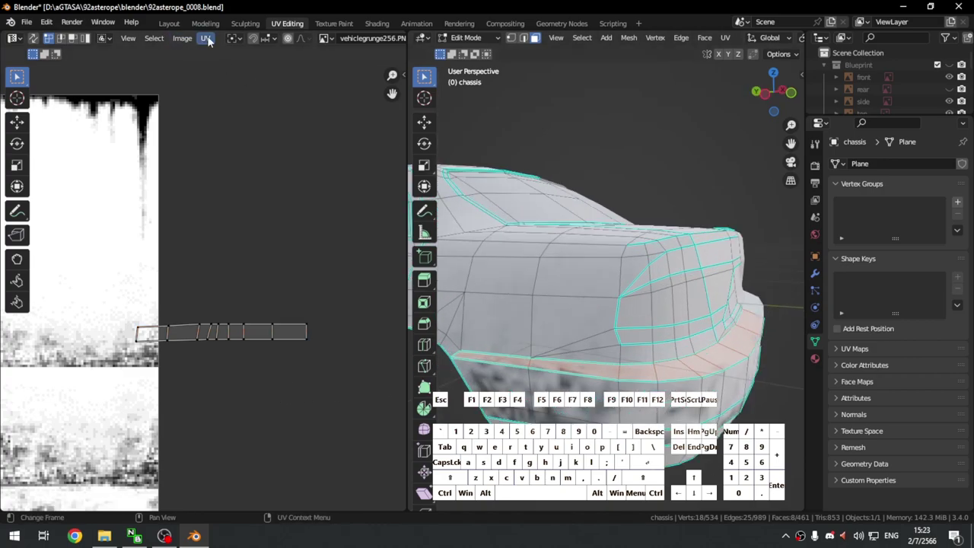
# Step: Examine the car body's grunge mapping in the Layout workspace in object mode
pyautogui.click(169, 22)
pyautogui.moveTo(454, 306); pyautogui.dragTo(454, 327, button='middle')
pyautogui.scroll(3, 456, 357)
pyautogui.scroll(-3, 449, 333)
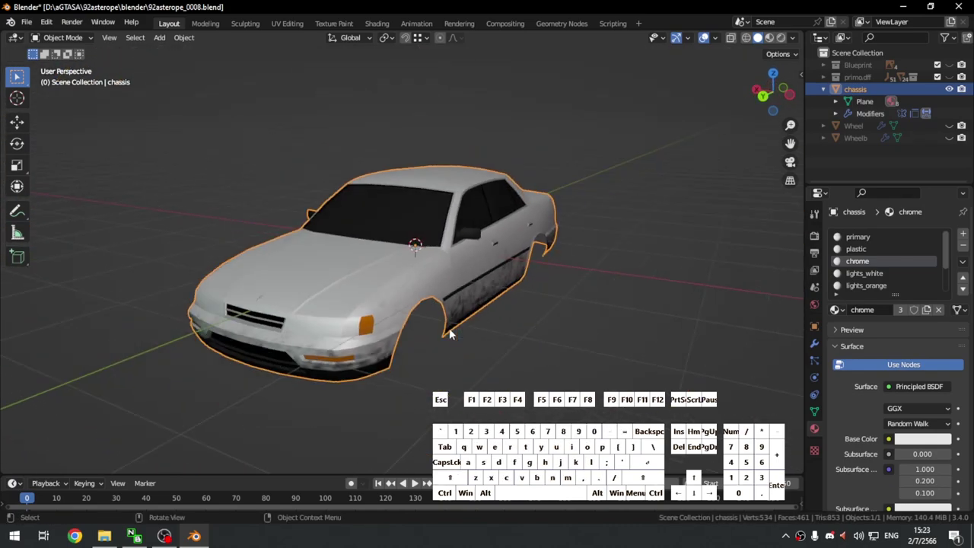